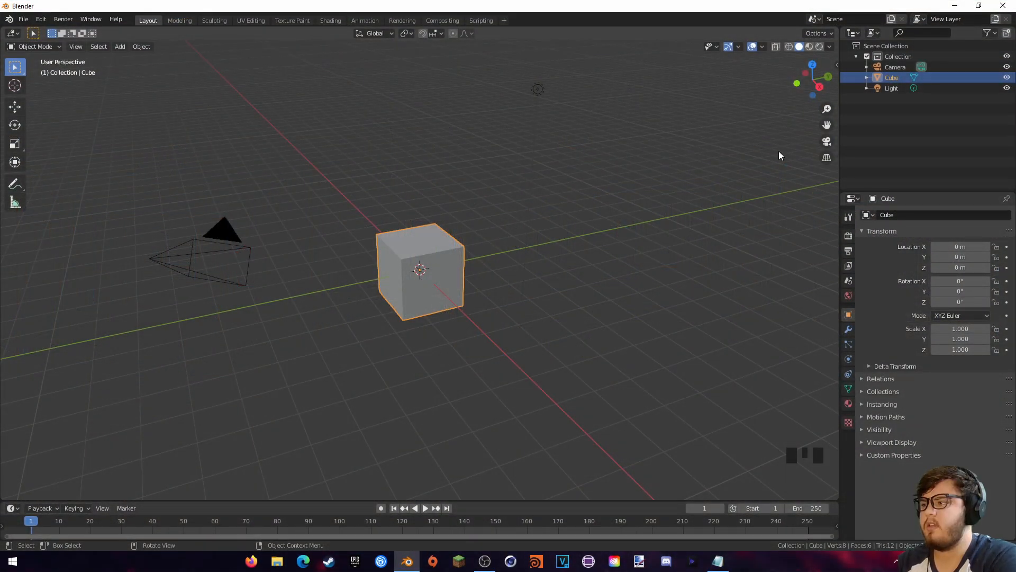
- Set the render engine to Cycles and the render device to GPU Compute
{"action": "left_click", "coordinate": [849, 235]}
{"action": "left_click", "coordinate": [977, 216]}
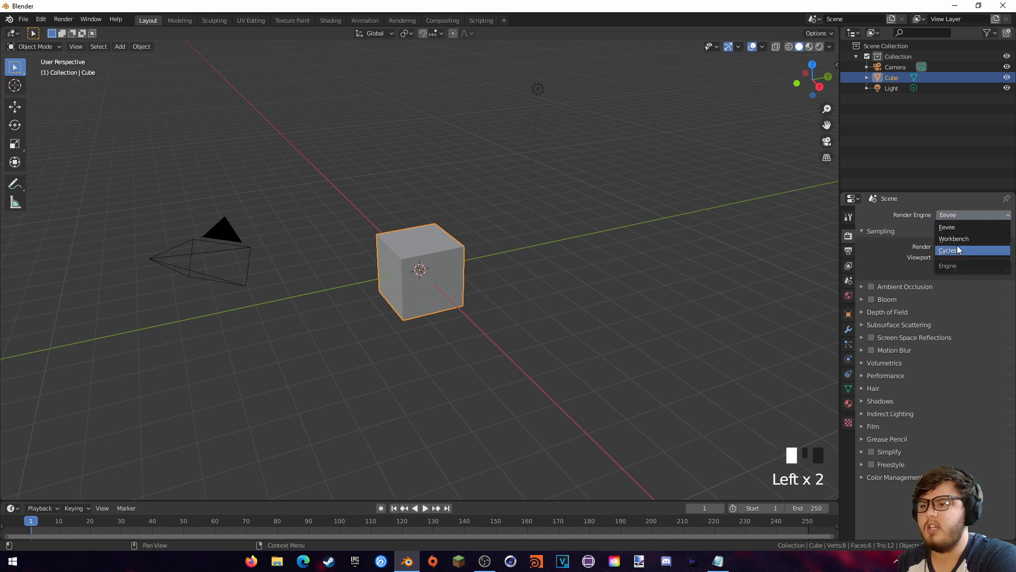
{"action": "left_click", "coordinate": [959, 250]}
{"action": "left_click", "coordinate": [954, 241]}
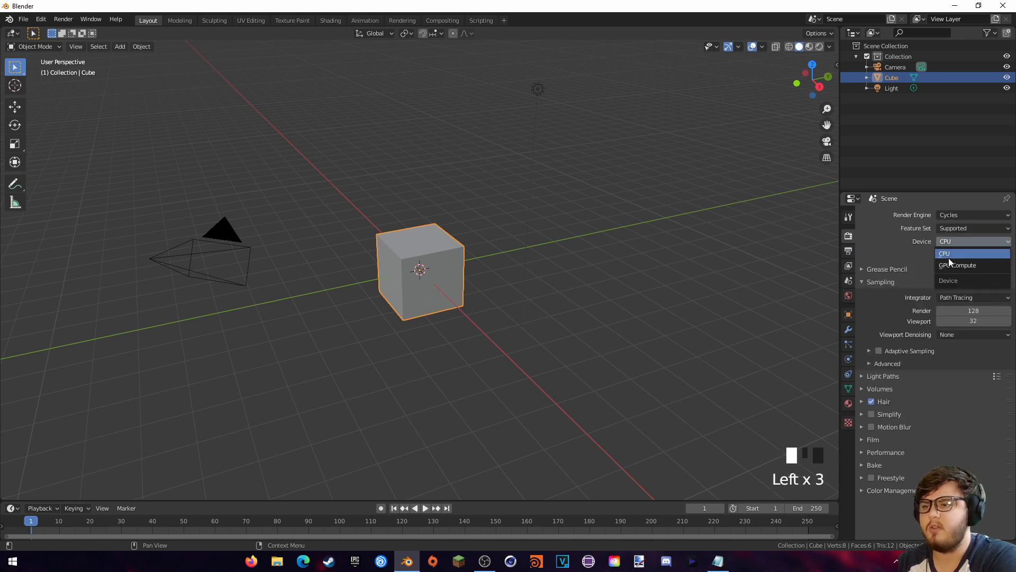
{"action": "left_click", "coordinate": [950, 265]}
- Set viewport denoising to OptiX AI-Accelerated and enable adaptive sampling
{"action": "left_click", "coordinate": [956, 310]}
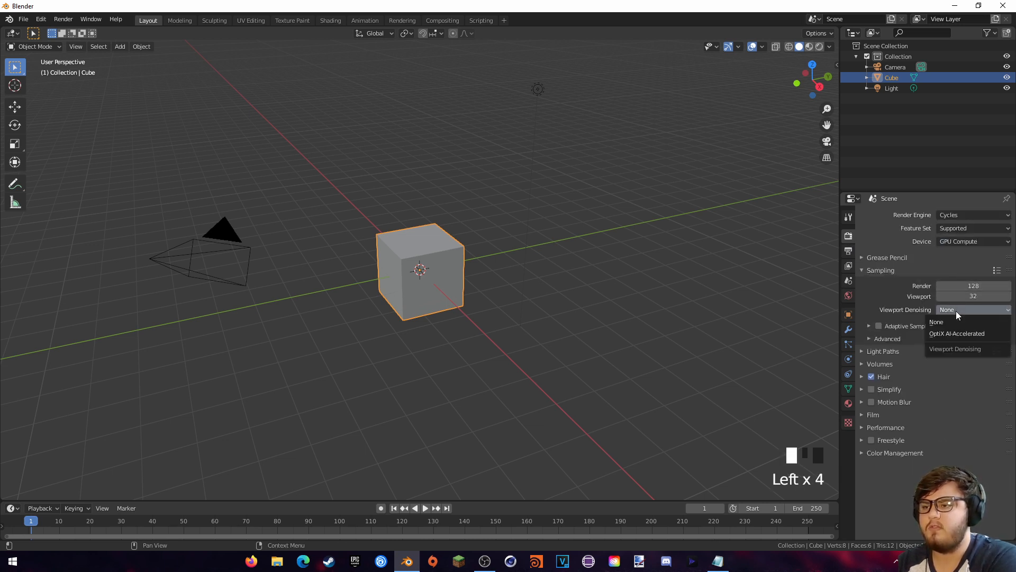
{"action": "left_click", "coordinate": [961, 334]}
{"action": "left_click", "coordinate": [879, 326]}
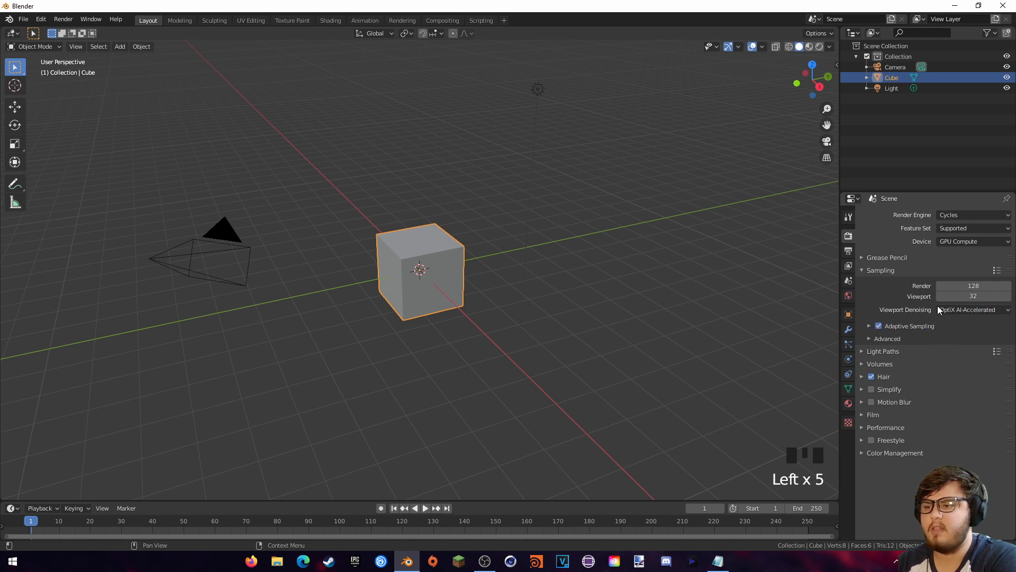
- Open the horizontal render tile size for editing and enable the transparent film background
{"action": "left_click", "coordinate": [884, 427]}
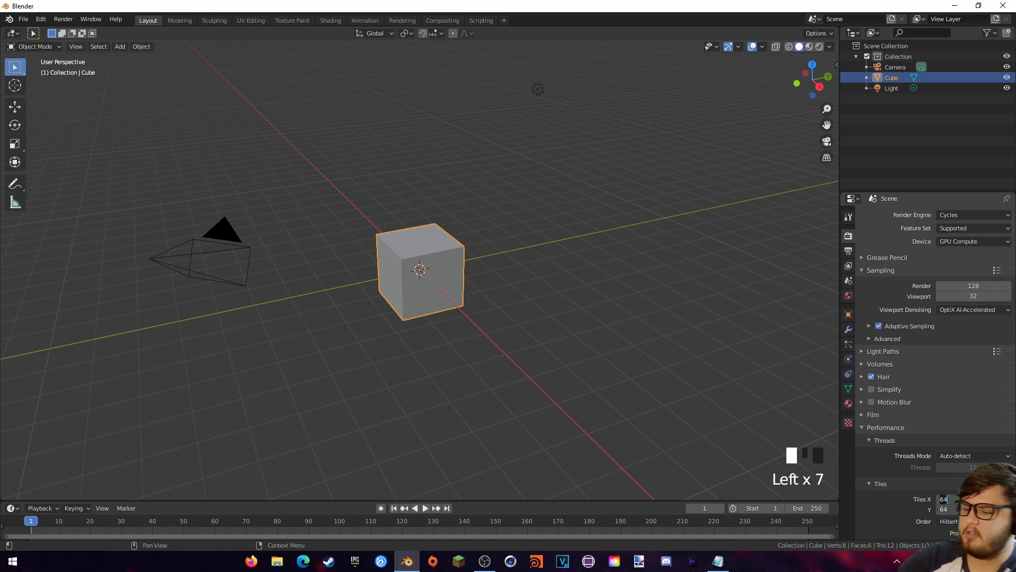
{"action": "left_click", "coordinate": [977, 500]}
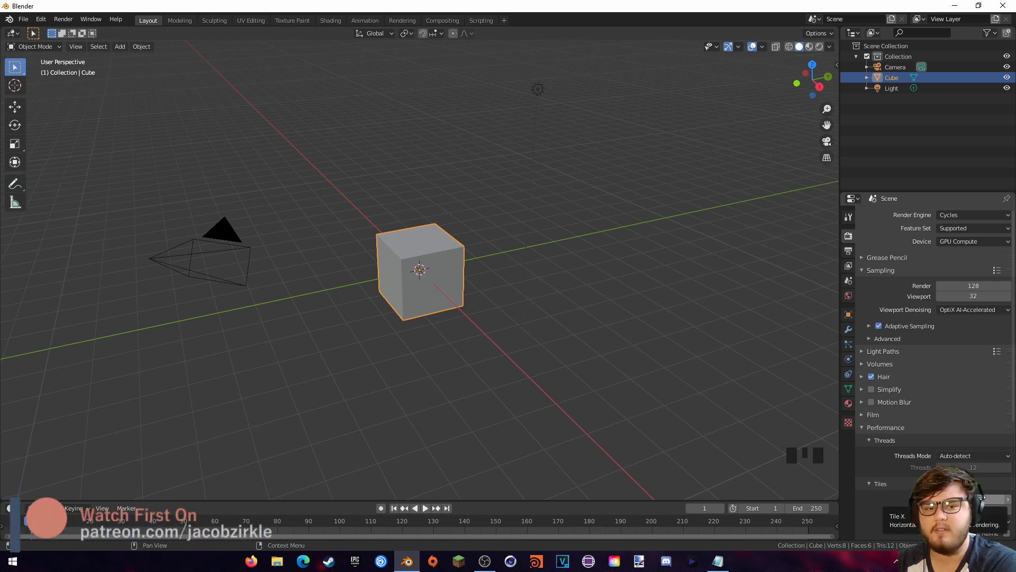
{"action": "left_click", "coordinate": [861, 413]}
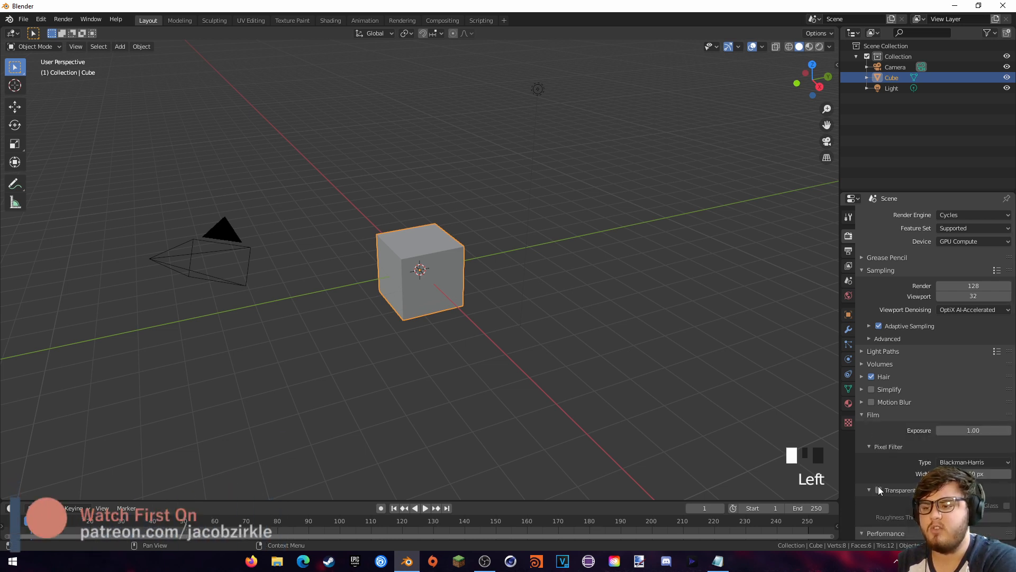
{"action": "left_click", "coordinate": [877, 449]}
{"action": "left_click", "coordinate": [864, 415]}
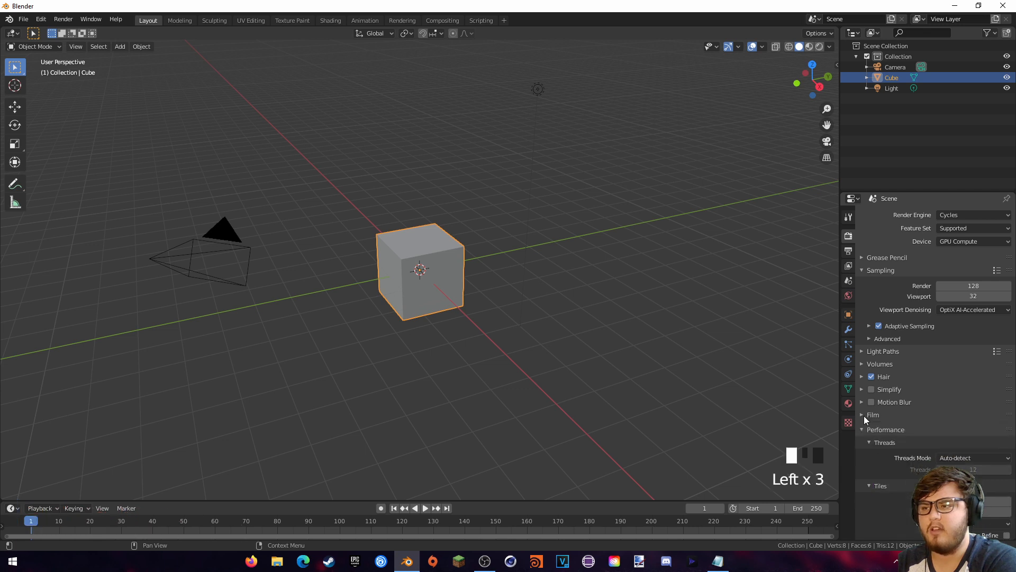
- Set the output frame rate to 29.97 fps
{"action": "left_click", "coordinate": [849, 253]}
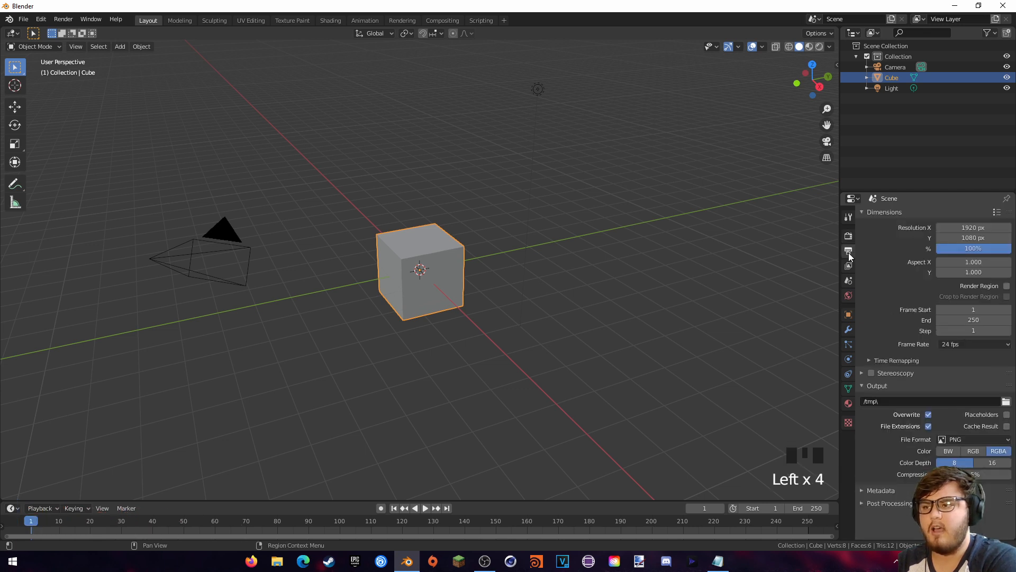
{"action": "left_click", "coordinate": [953, 345]}
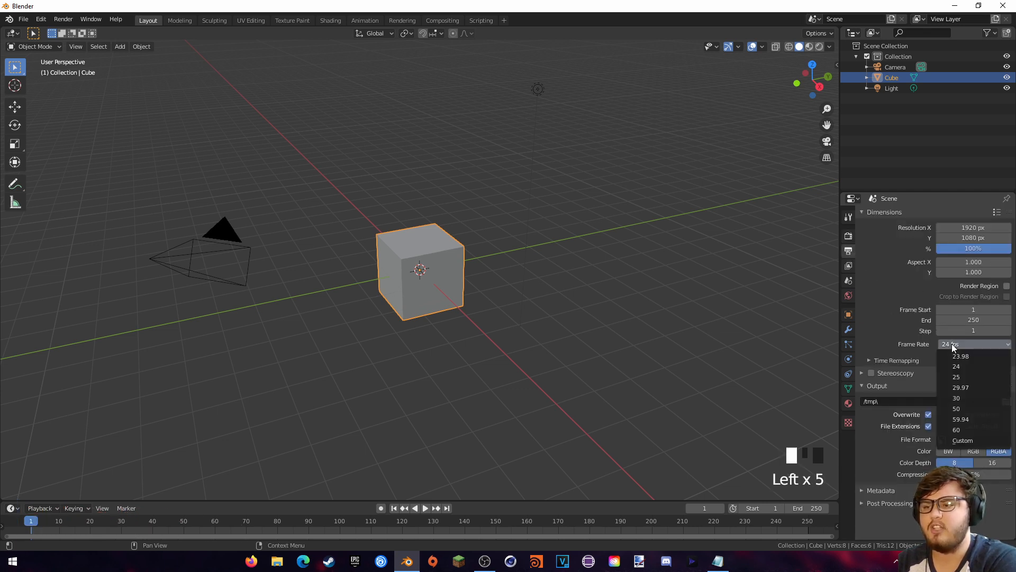
{"action": "left_click", "coordinate": [967, 389]}
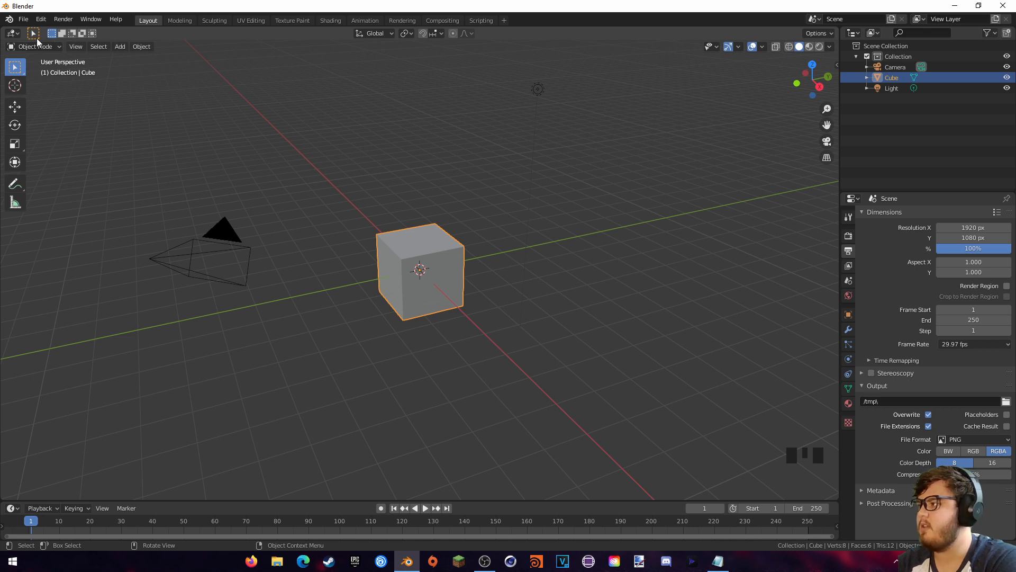
- Change the 3D viewport to the Movie Clip Editor and load the wine glass .m4v footage
{"action": "left_click", "coordinate": [13, 32]}
{"action": "left_click", "coordinate": [46, 154]}
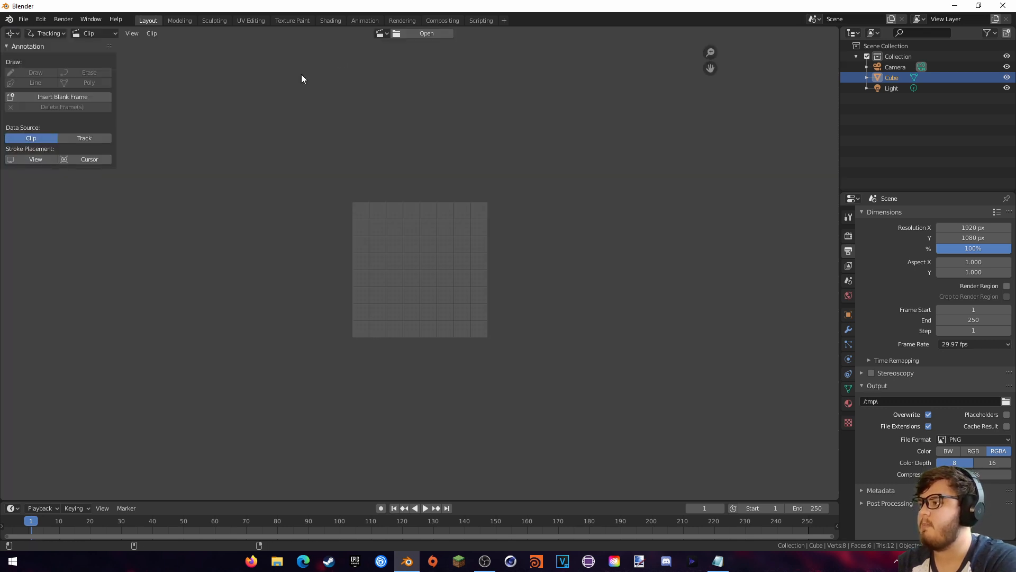
{"action": "left_click", "coordinate": [410, 33]}
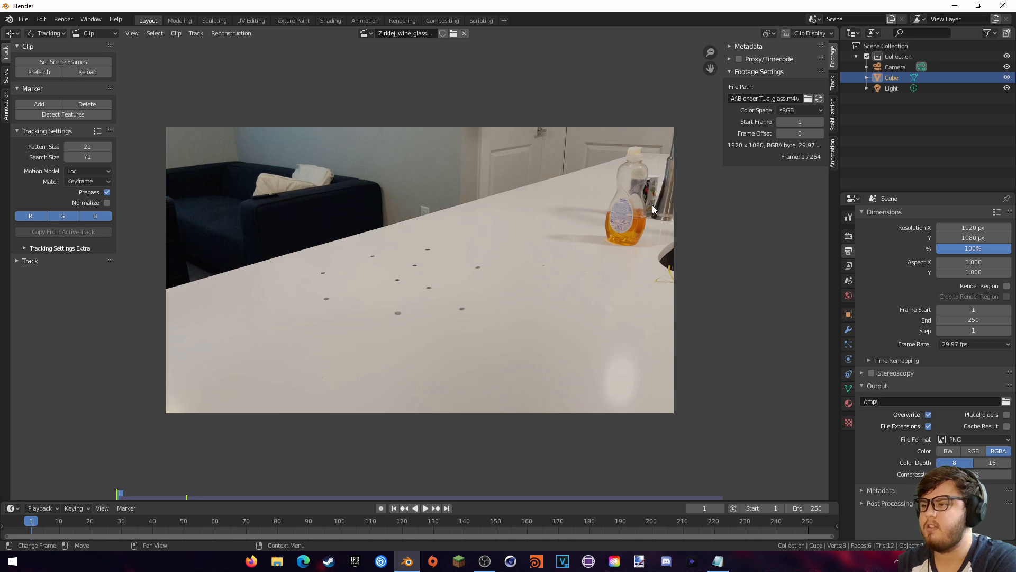
- Set the color management view transform to Standard in the render settings
{"action": "left_click", "coordinate": [849, 237]}
{"action": "left_click", "coordinate": [870, 429]}
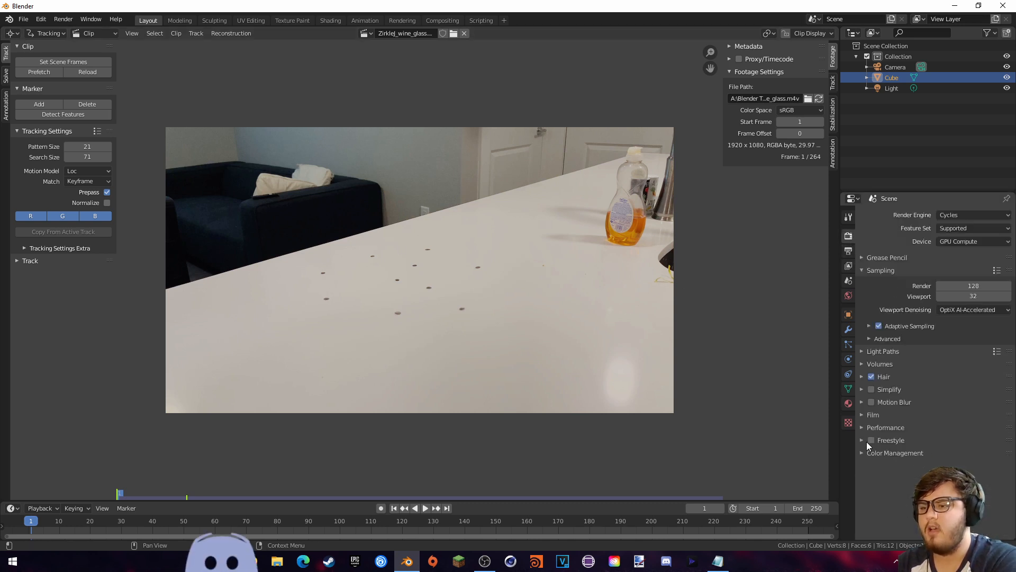
{"action": "left_click", "coordinate": [864, 453]}
{"action": "scroll", "coordinate": [895, 459], "scroll_direction": "down", "scroll_amount": 1}
{"action": "left_click", "coordinate": [948, 466]}
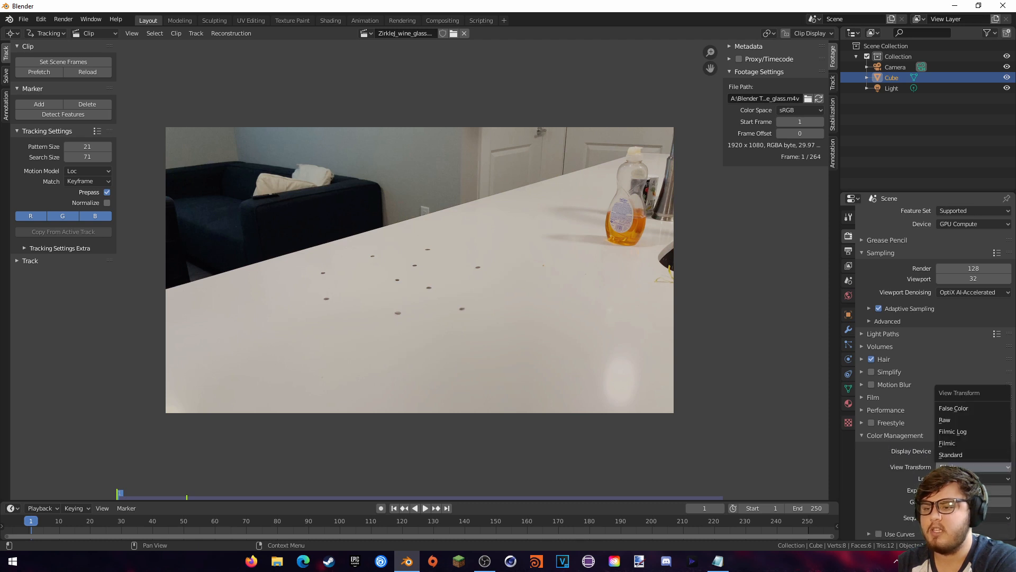
{"action": "left_click", "coordinate": [949, 456]}
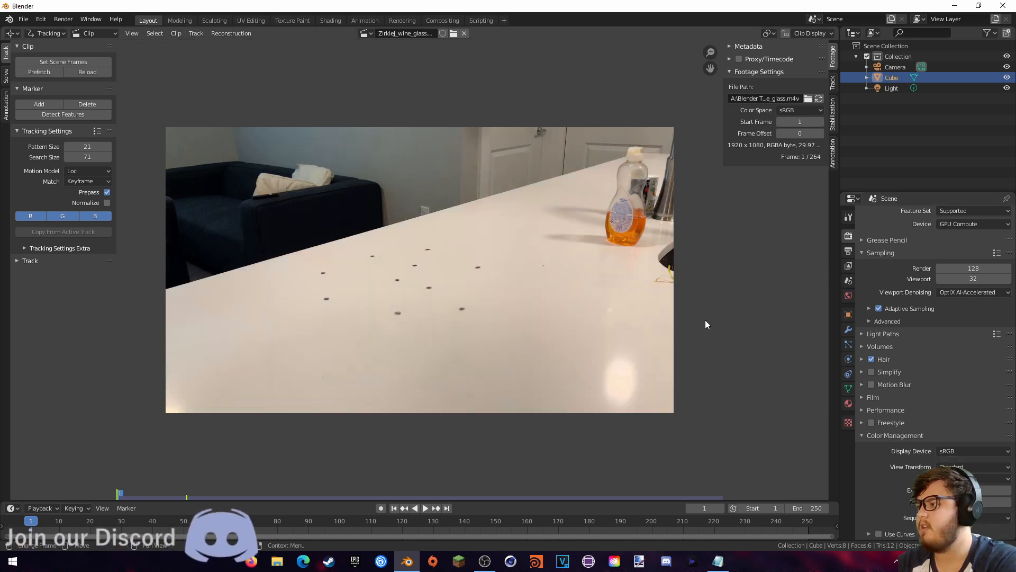
- Match the scene's frame range to the clip and prefetch the footage
{"action": "left_click", "coordinate": [72, 62]}
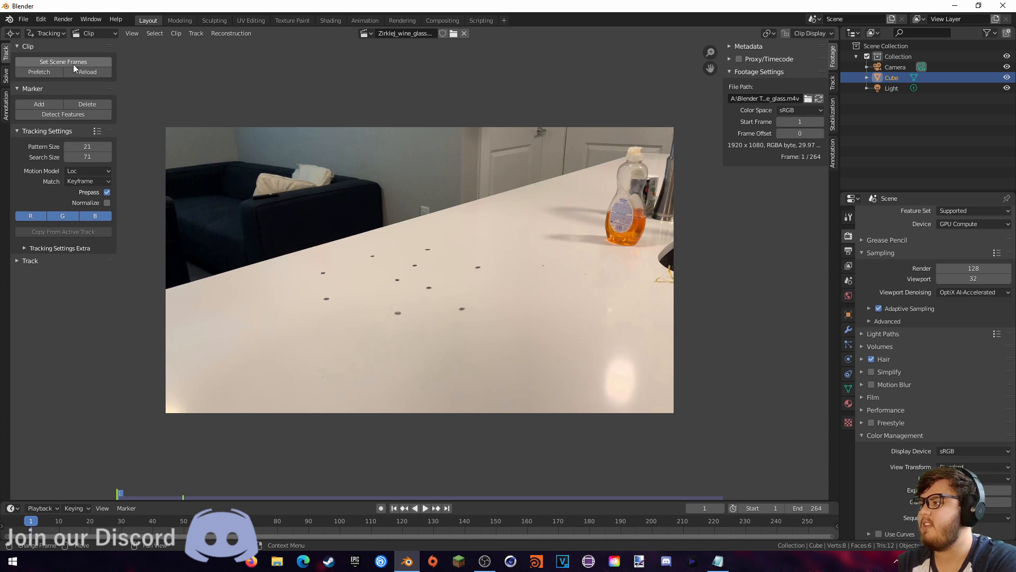
{"action": "left_click", "coordinate": [47, 73]}
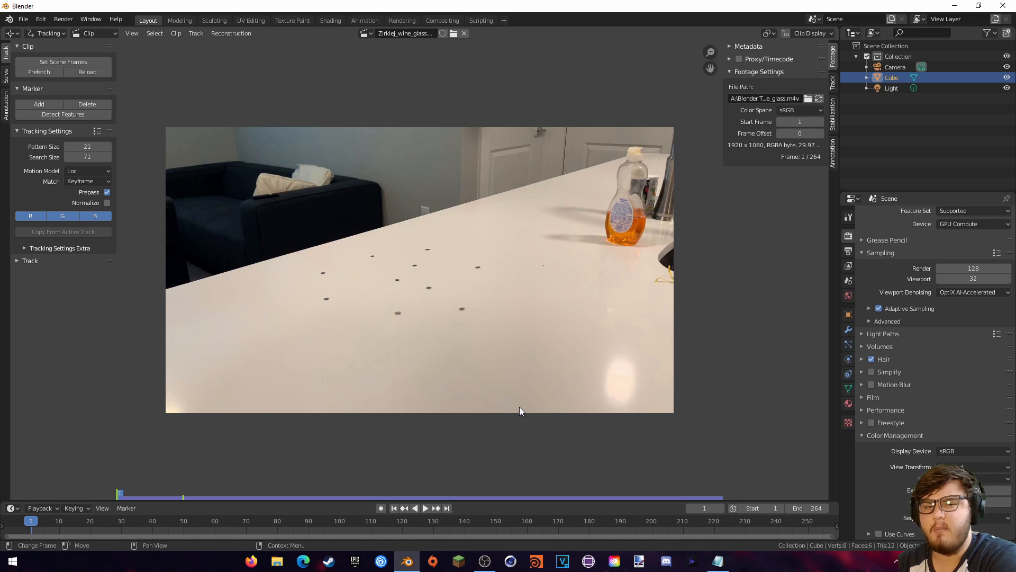
- Add a VFX Motion Tracking workspace and assign the already loaded wine glass footage to its clip editor
{"action": "left_click", "coordinate": [502, 20]}
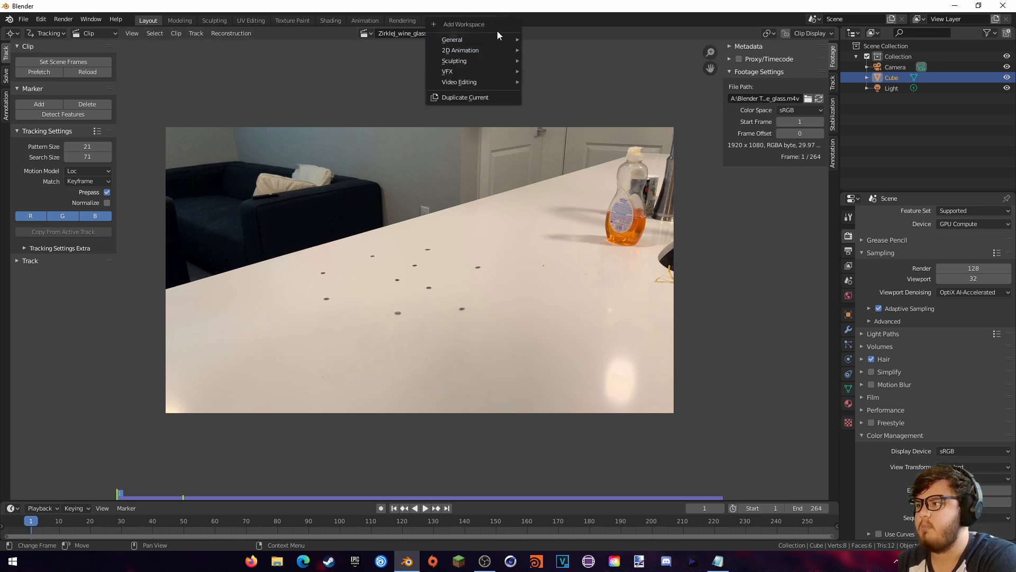
{"action": "mouse_move", "coordinate": [481, 72]}
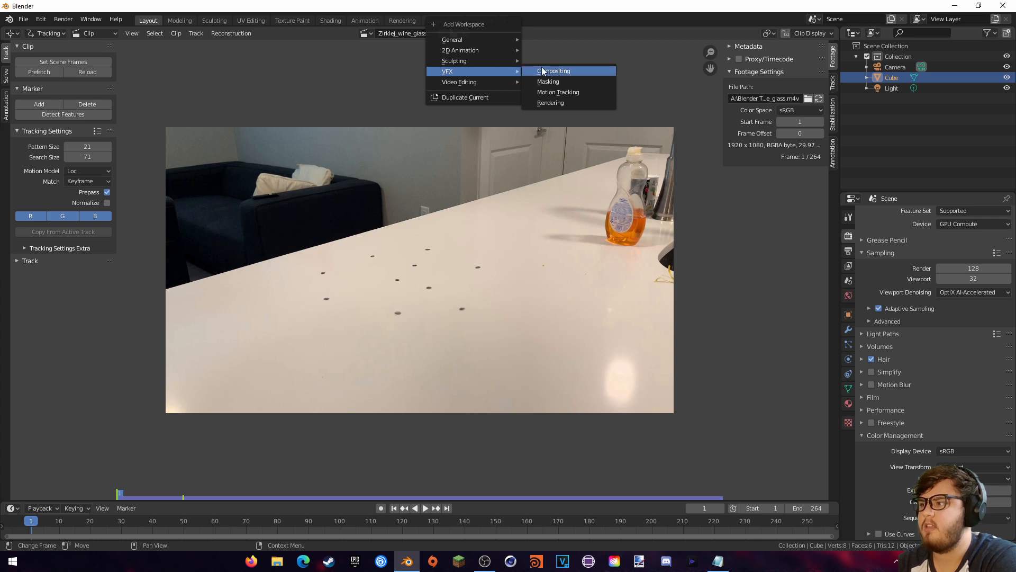
{"action": "left_click", "coordinate": [554, 92]}
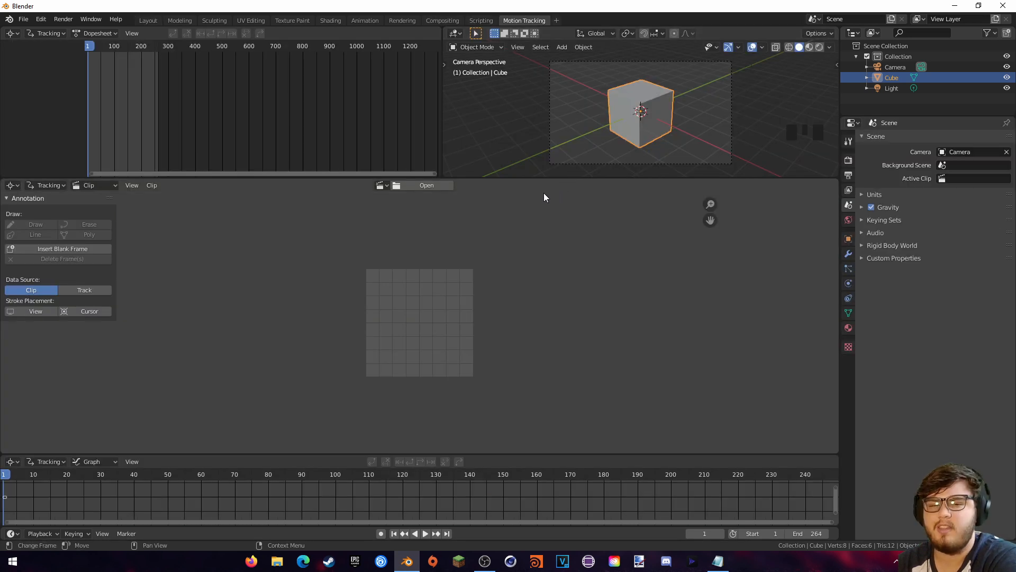
{"action": "left_click", "coordinate": [381, 186]}
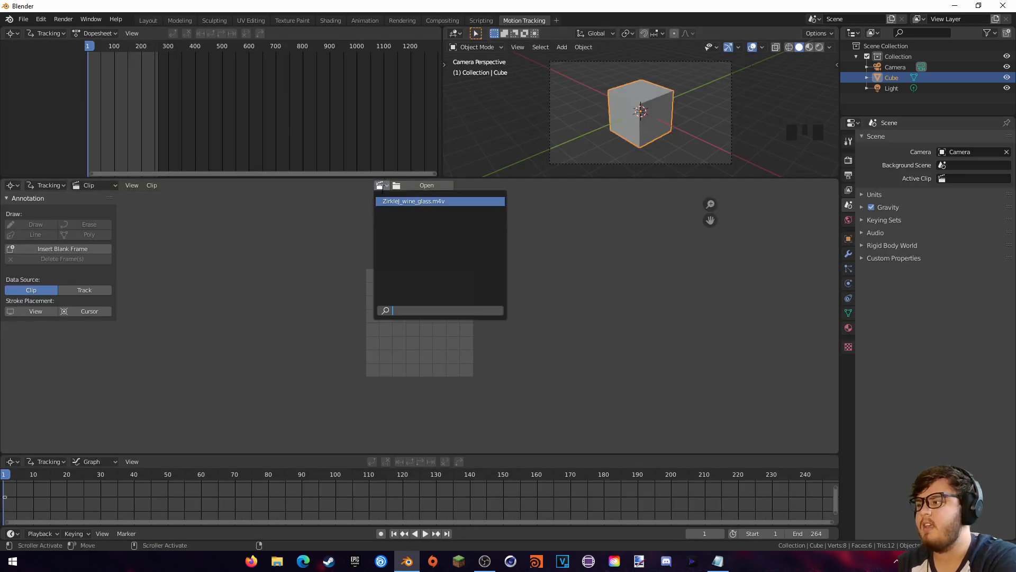
{"action": "left_click", "coordinate": [385, 202]}
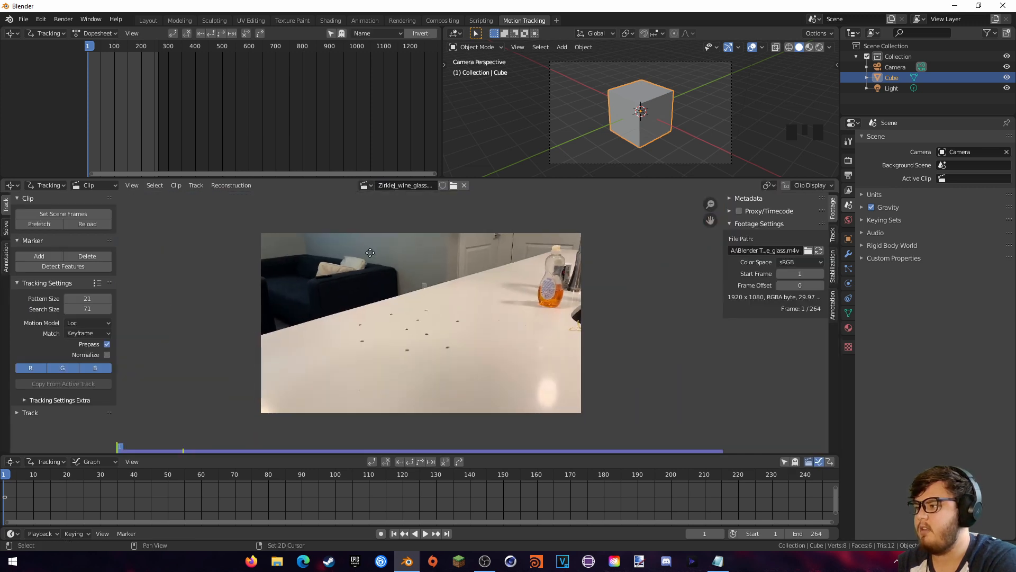
- Enlarge the clip editor by shrinking the dopesheet and 3D view above it
{"action": "left_click", "coordinate": [9, 187]}
{"action": "key", "text": "Escape"}
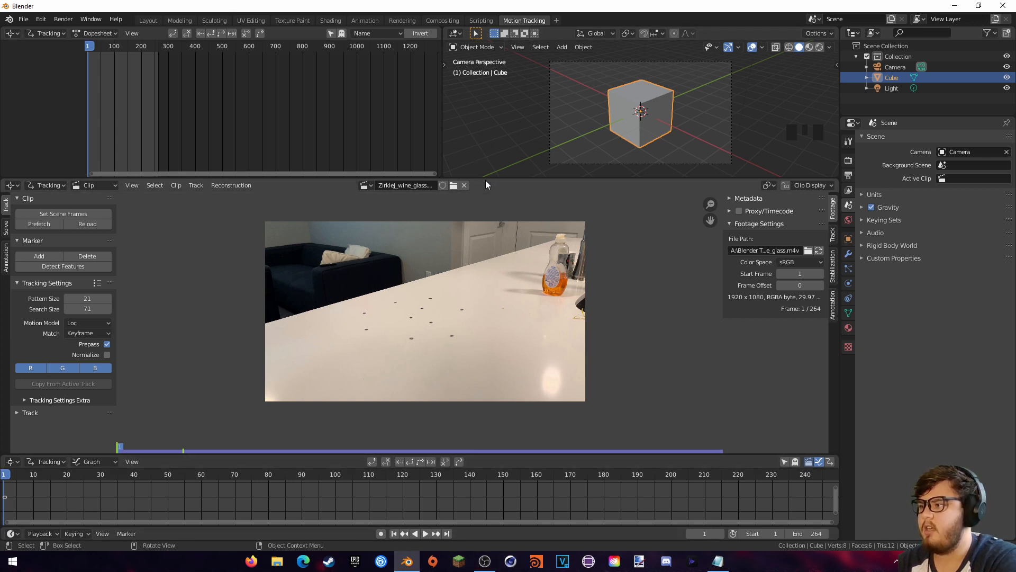
{"action": "left_click_drag", "start_coordinate": [483, 179], "coordinate": [496, 68]}
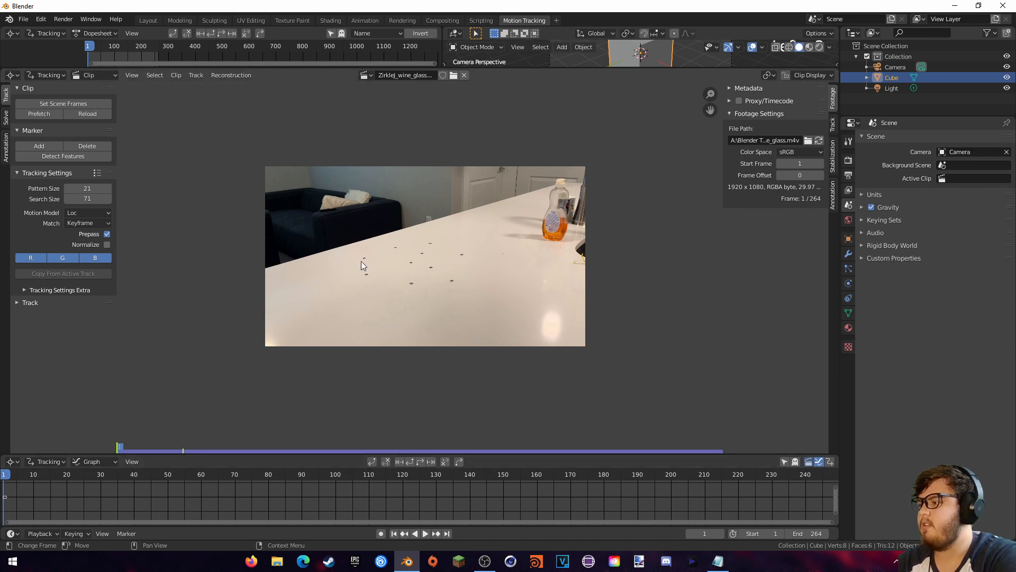
- Configure the tracking settings with pattern size 36, Normalize enabled and correlation 0.9
{"action": "scroll", "coordinate": [361, 262], "scroll_direction": "up", "scroll_amount": 5}
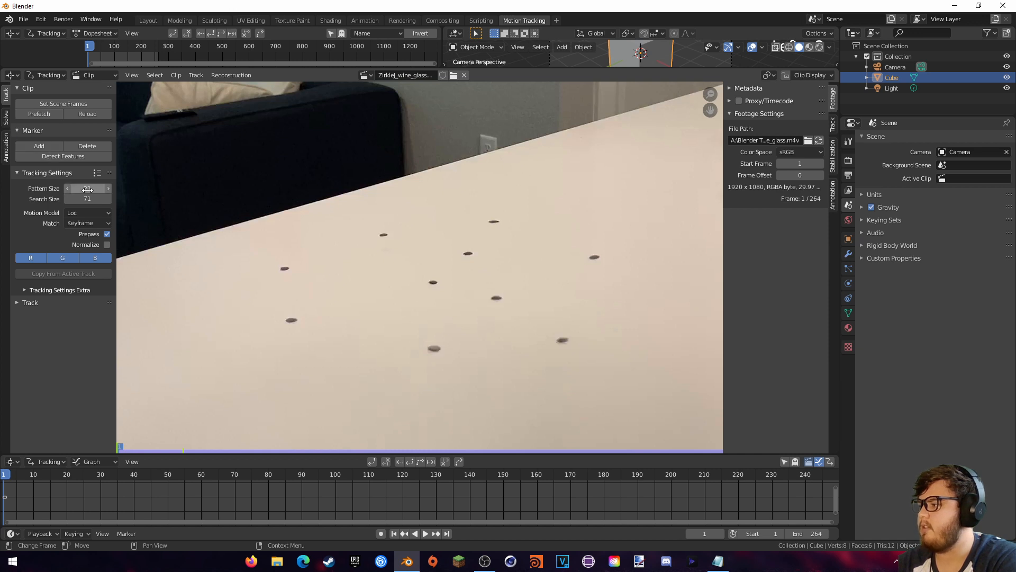
{"action": "left_click_drag", "start_coordinate": [88, 189], "coordinate": [99, 189]}
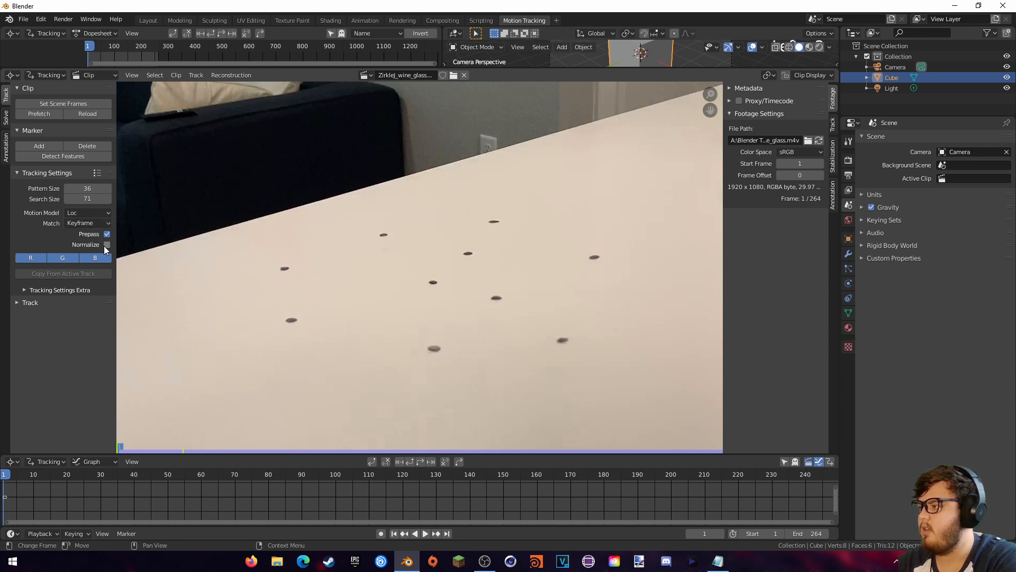
{"action": "left_click", "coordinate": [37, 290]}
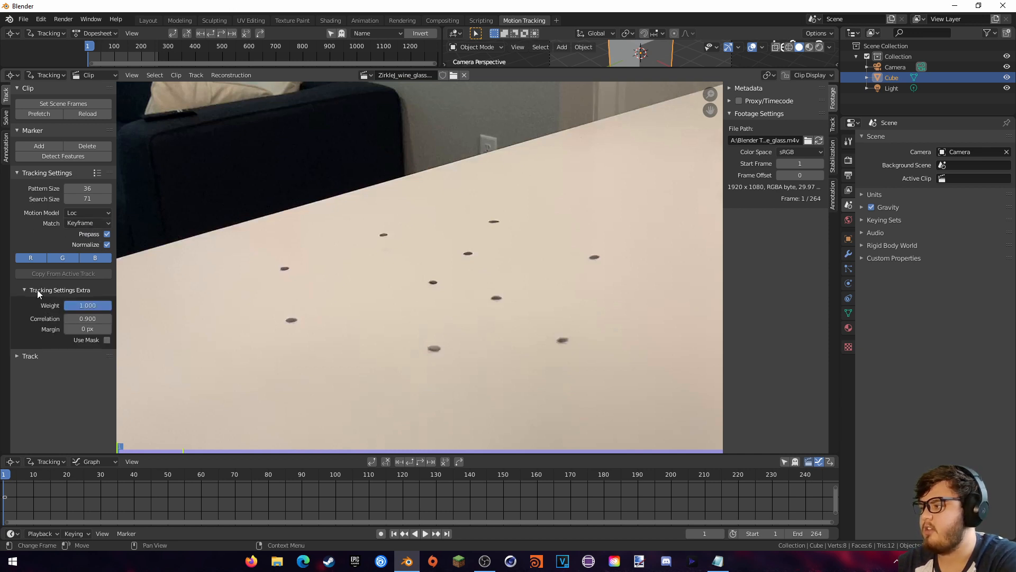
{"action": "left_click", "coordinate": [74, 318]}
{"action": "type", "text": "0.9"}
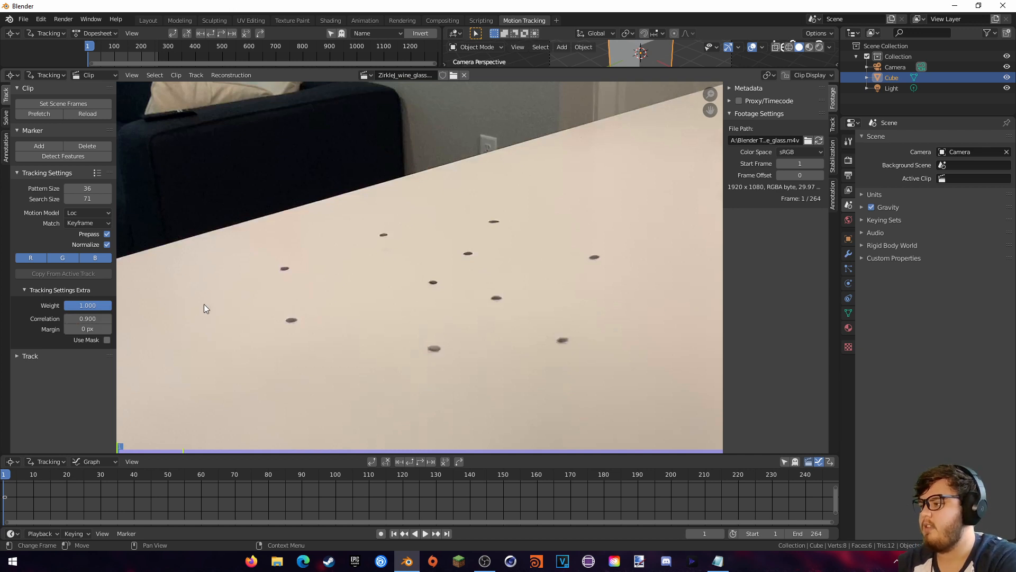
- Place a tracking marker on each of the ten dots on the countertop at frame 1
{"action": "middle_click_drag", "start_coordinate": [323, 265], "coordinate": [316, 279]}
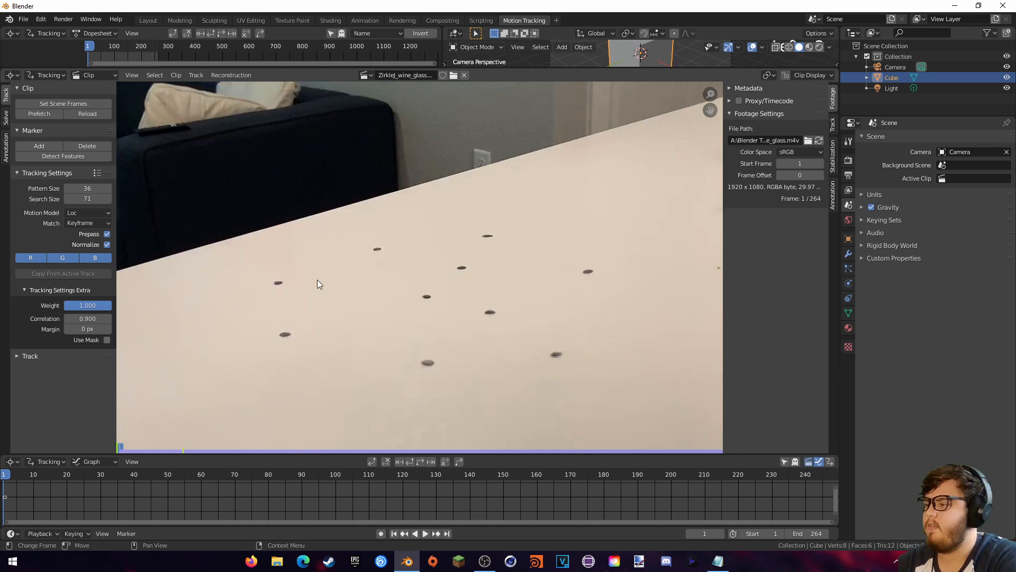
{"action": "left_click", "coordinate": [278, 282], "text": "ctrl"}
{"action": "left_click", "coordinate": [284, 334], "text": "ctrl"}
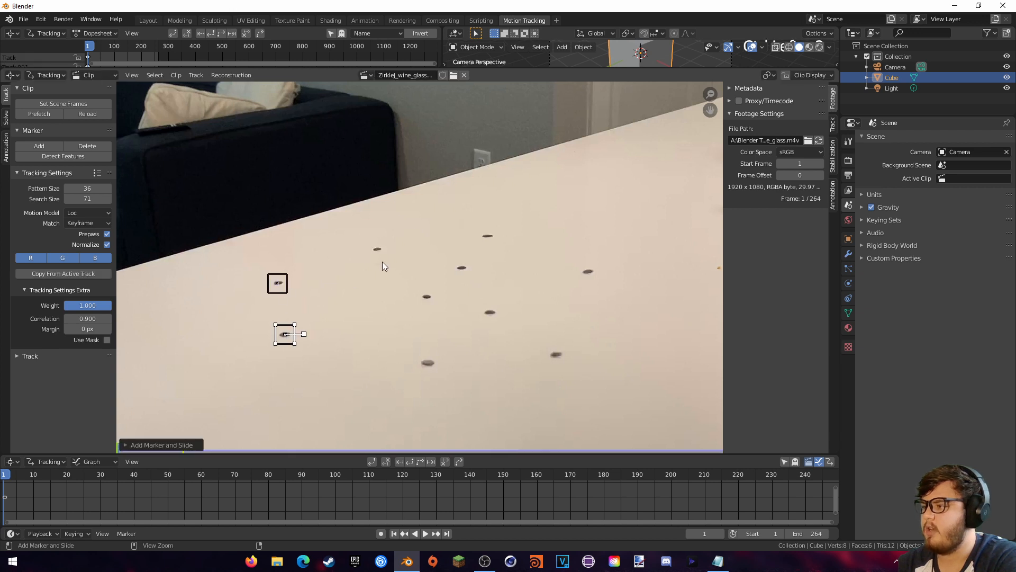
{"action": "left_click", "coordinate": [376, 250], "text": "ctrl"}
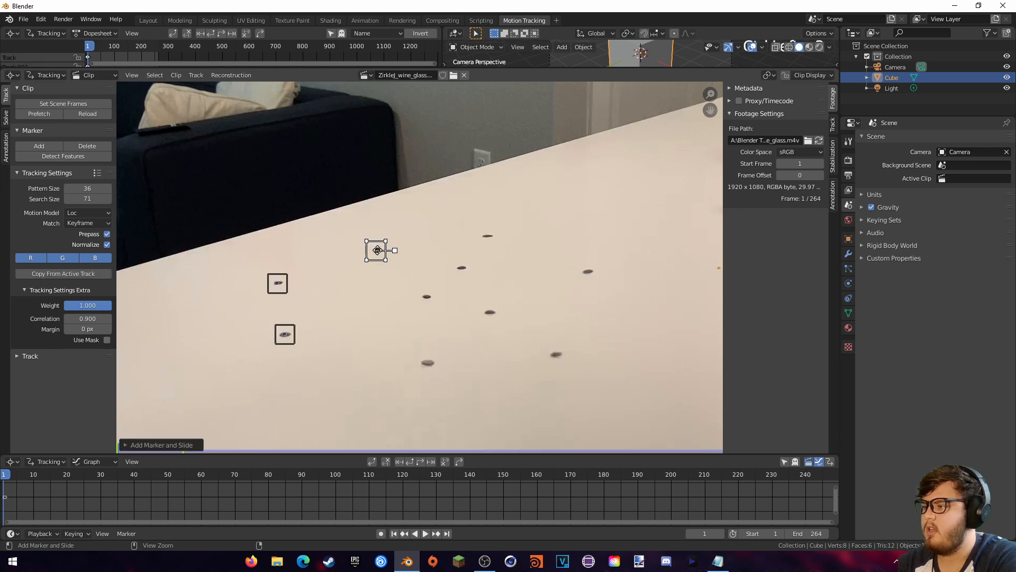
{"action": "left_click", "coordinate": [427, 295], "text": "ctrl"}
{"action": "left_click", "coordinate": [462, 267], "text": "ctrl"}
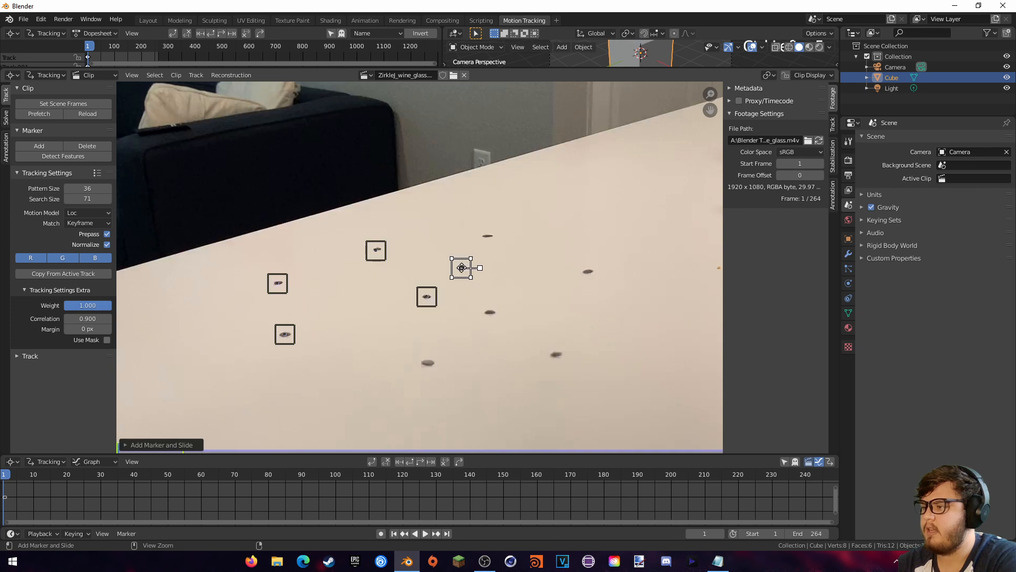
{"action": "left_click", "coordinate": [487, 237], "text": "ctrl"}
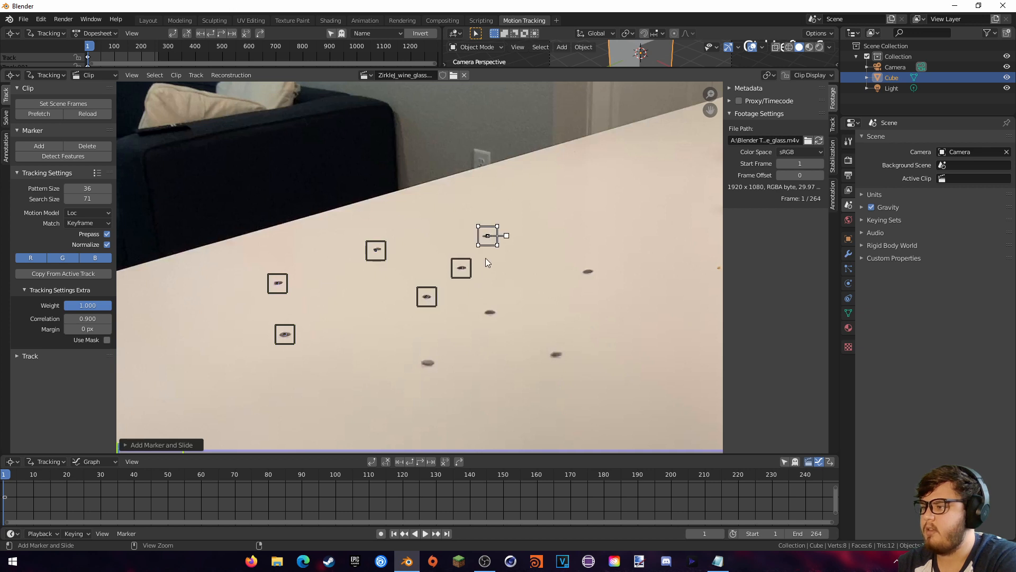
{"action": "left_click", "coordinate": [490, 312], "text": "ctrl"}
{"action": "left_click", "coordinate": [428, 363], "text": "ctrl"}
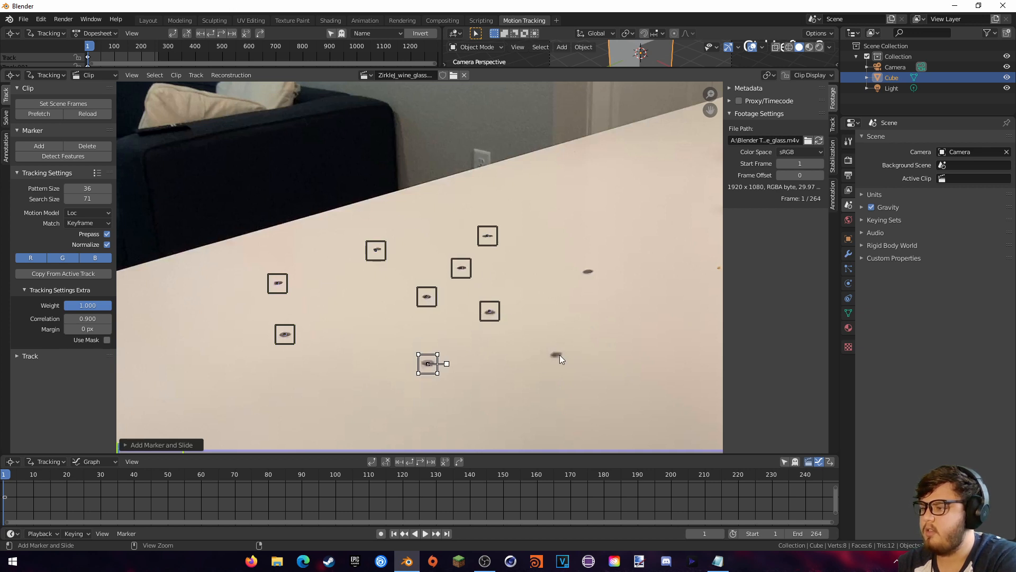
{"action": "left_click", "coordinate": [556, 354], "text": "ctrl"}
{"action": "left_click", "coordinate": [588, 271], "text": "ctrl"}
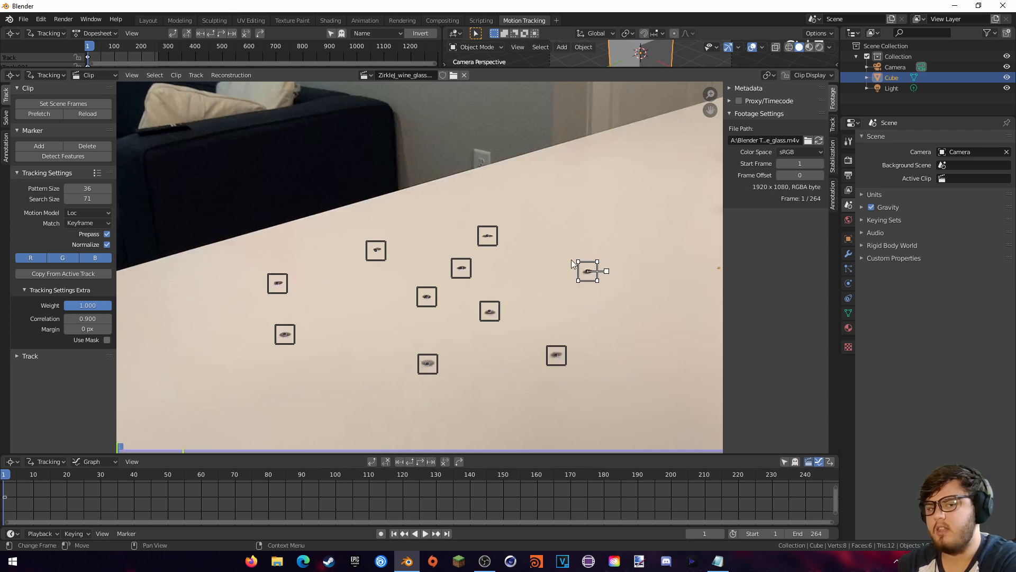
- Track all the markers forward through the clip and review their paths and motion curves over the frames
{"action": "key", "text": "a"}
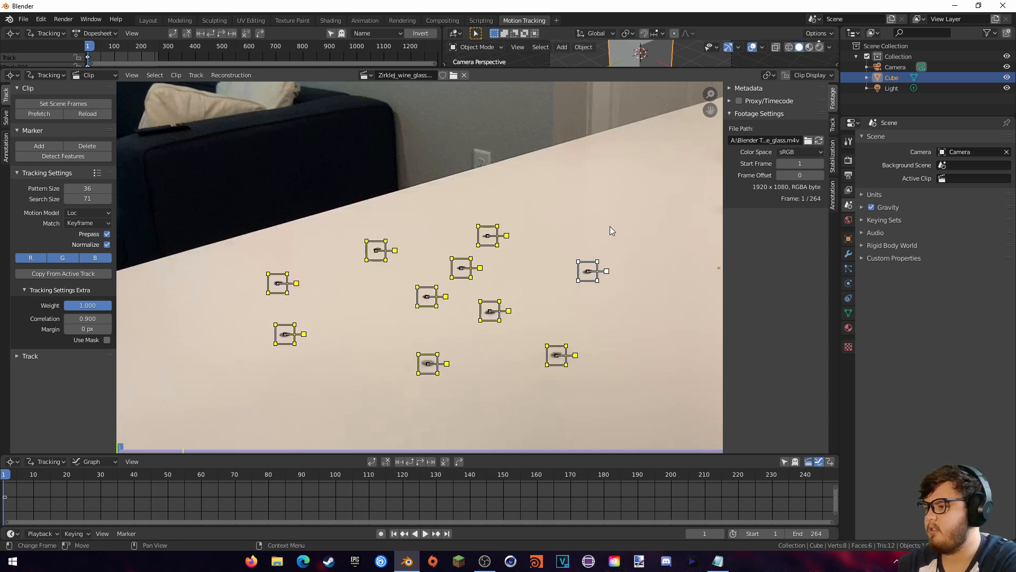
{"action": "key", "text": "ctrl+t"}
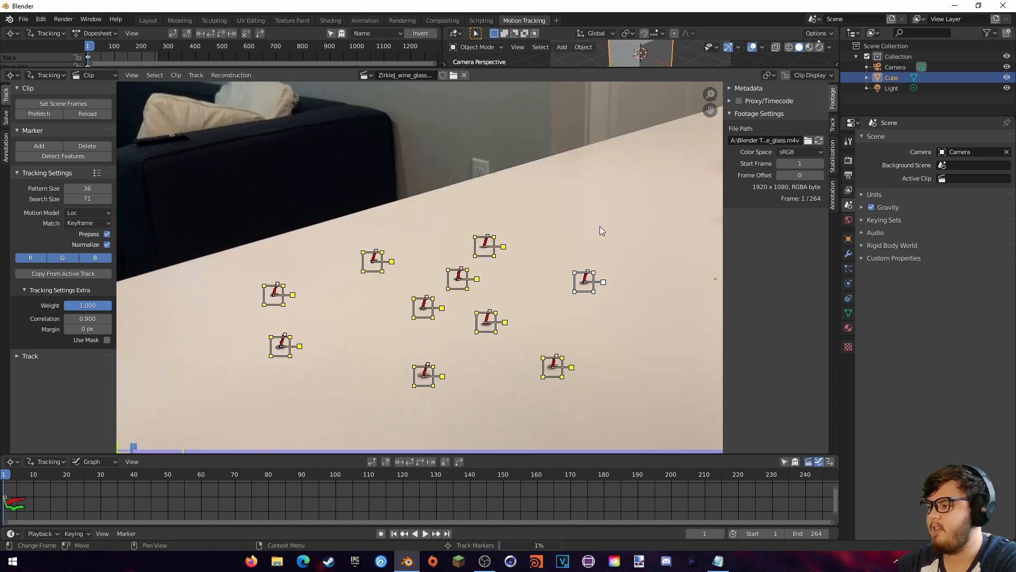
{"action": "left_click", "coordinate": [325, 482]}
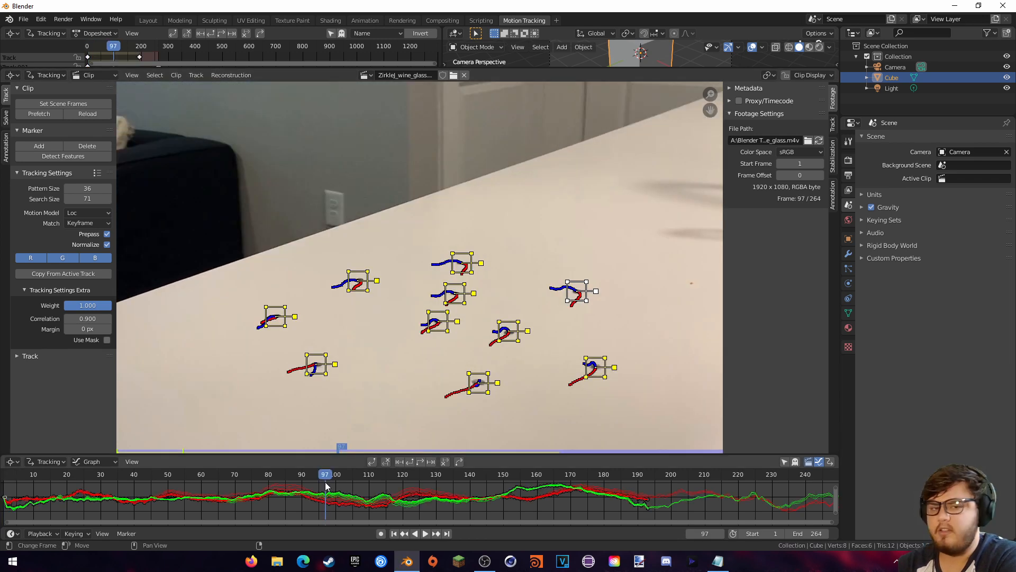
{"action": "left_click_drag", "start_coordinate": [137, 480], "coordinate": [388, 490]}
{"action": "scroll", "coordinate": [387, 490], "scroll_direction": "down", "scroll_amount": 5}
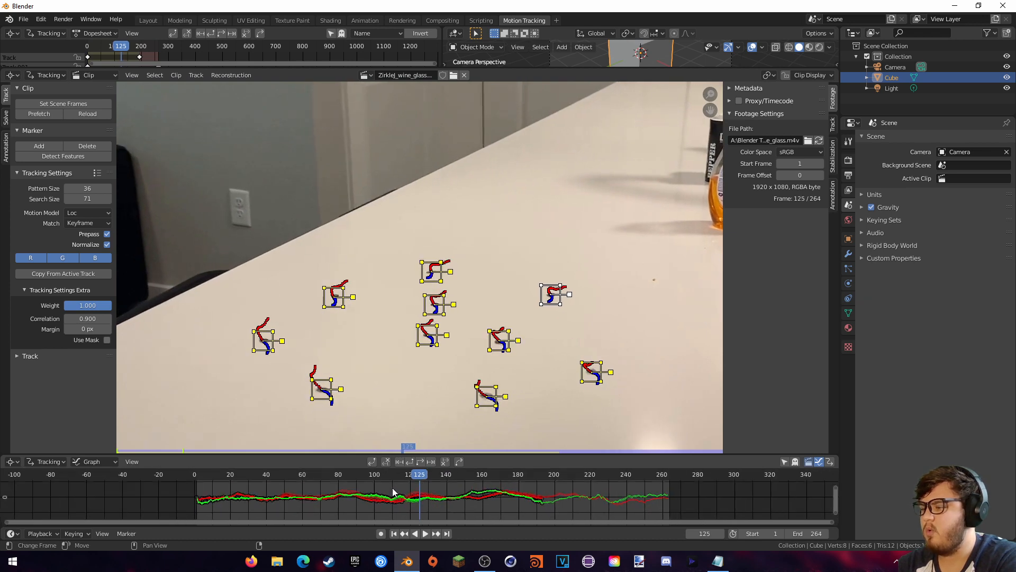
{"action": "left_click", "coordinate": [394, 493]}
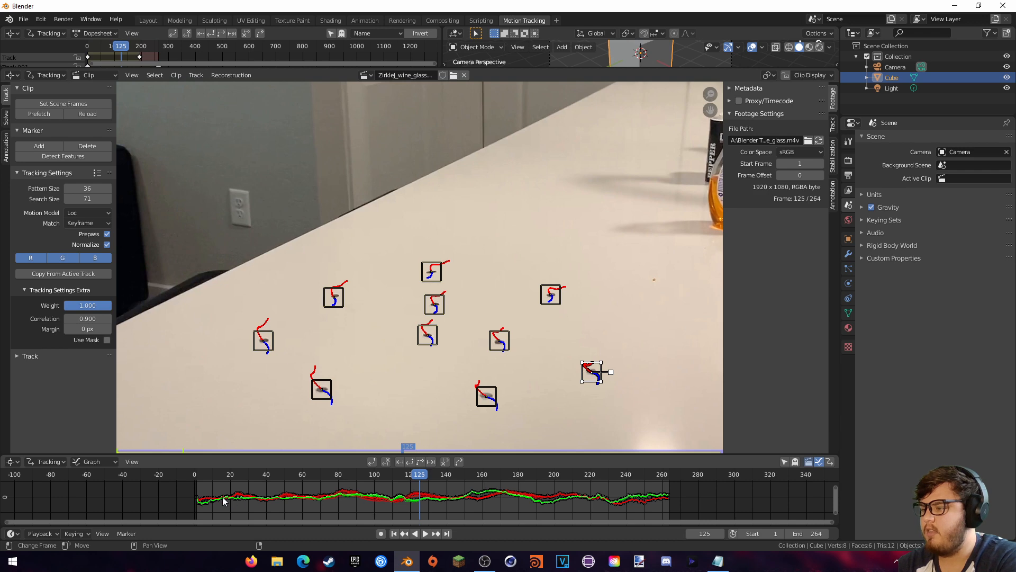
{"action": "scroll", "coordinate": [410, 480], "scroll_direction": "up", "scroll_amount": 4}
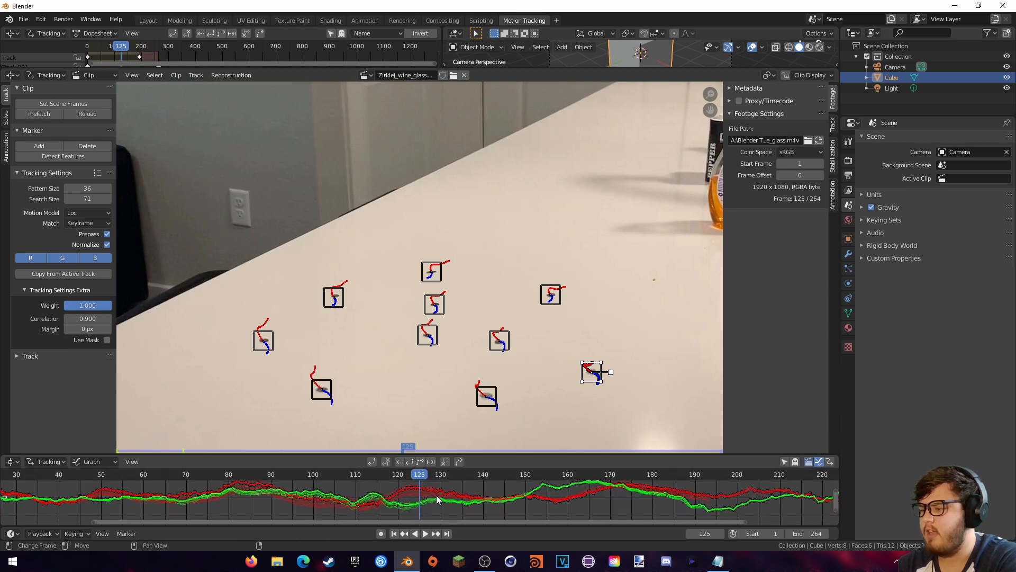
{"action": "scroll", "coordinate": [438, 499], "scroll_direction": "down", "scroll_amount": 1}
- Locate the last frame where every marker is still tracked and set the scene's end frame to 190
{"action": "left_click_drag", "start_coordinate": [422, 480], "coordinate": [625, 495]}
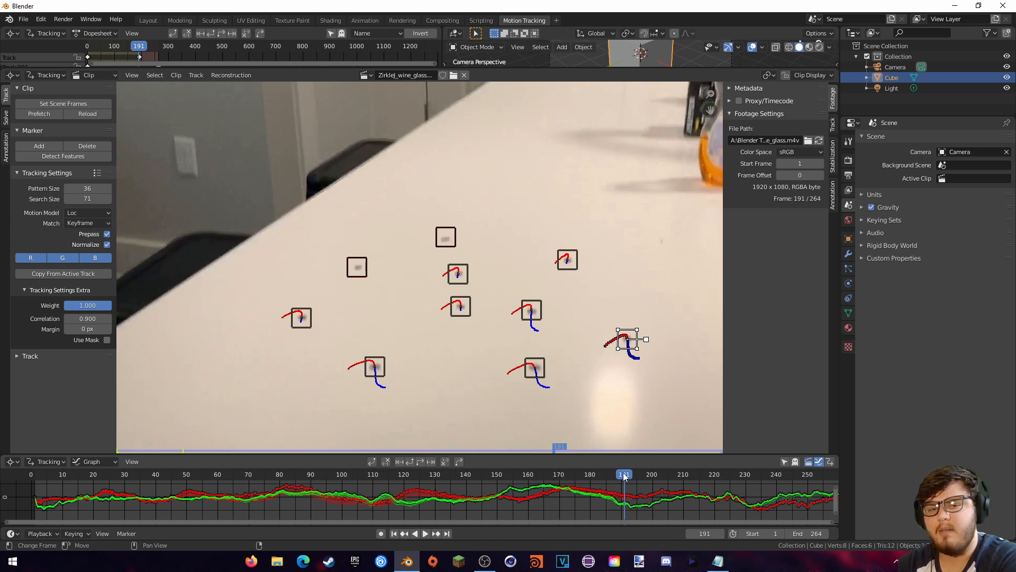
{"action": "left_click_drag", "start_coordinate": [623, 475], "coordinate": [623, 476]}
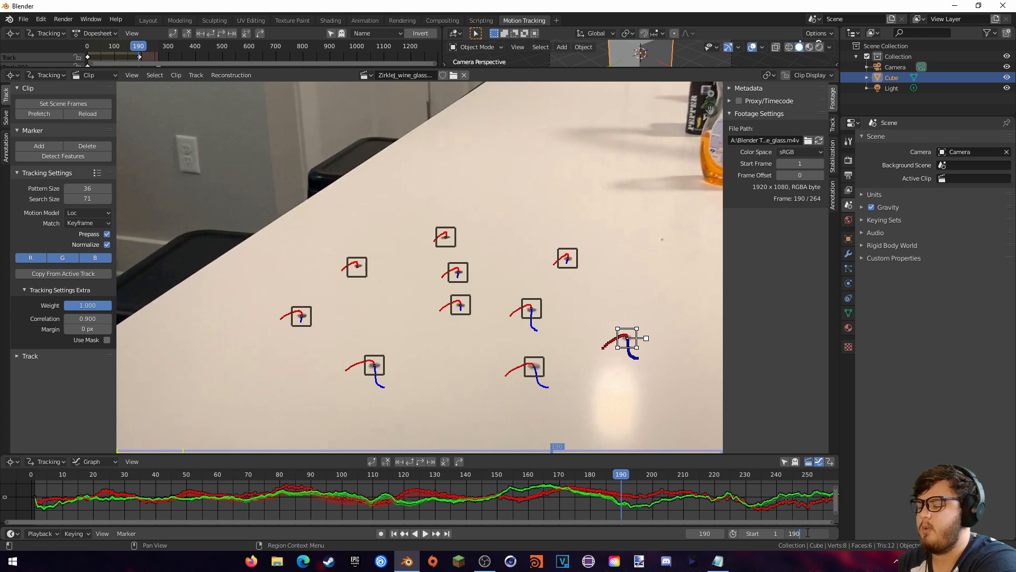
{"action": "key", "text": "Return"}
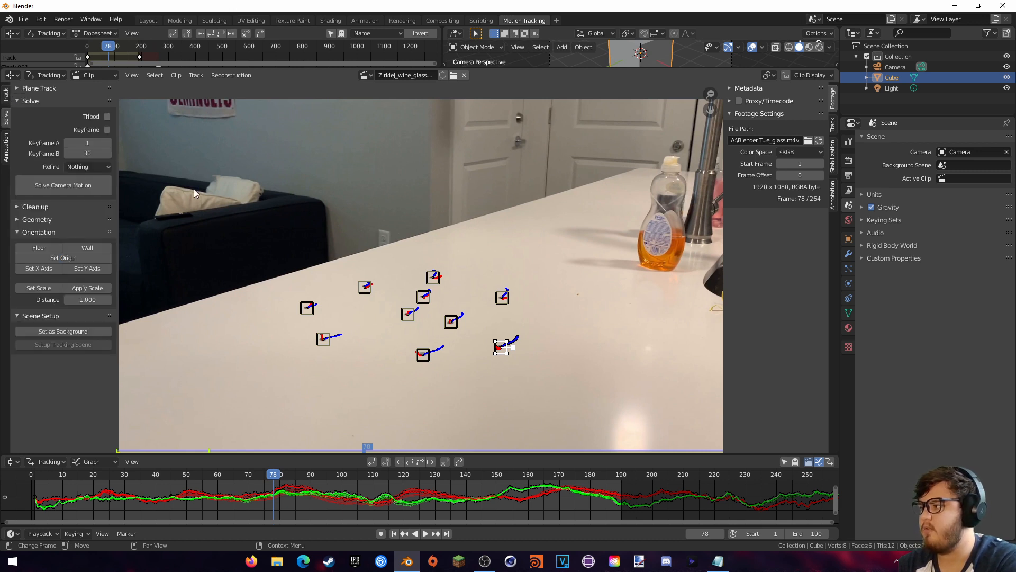
- Configure the camera solve to refine Focal length, K1, K2, with Keyframe A at 78 and Keyframe B at 100
{"action": "left_click", "coordinate": [100, 167]}
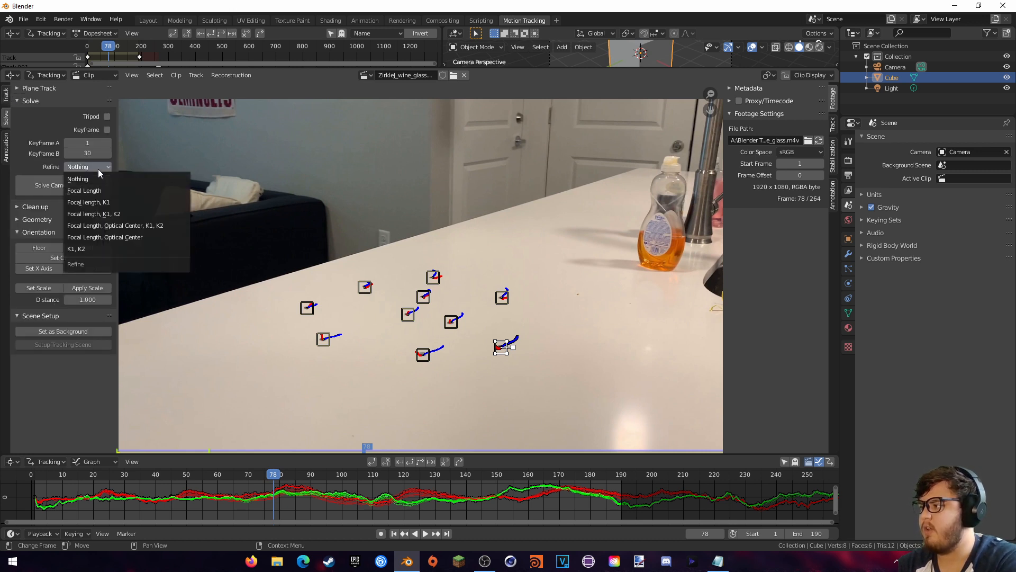
{"action": "left_click", "coordinate": [96, 215]}
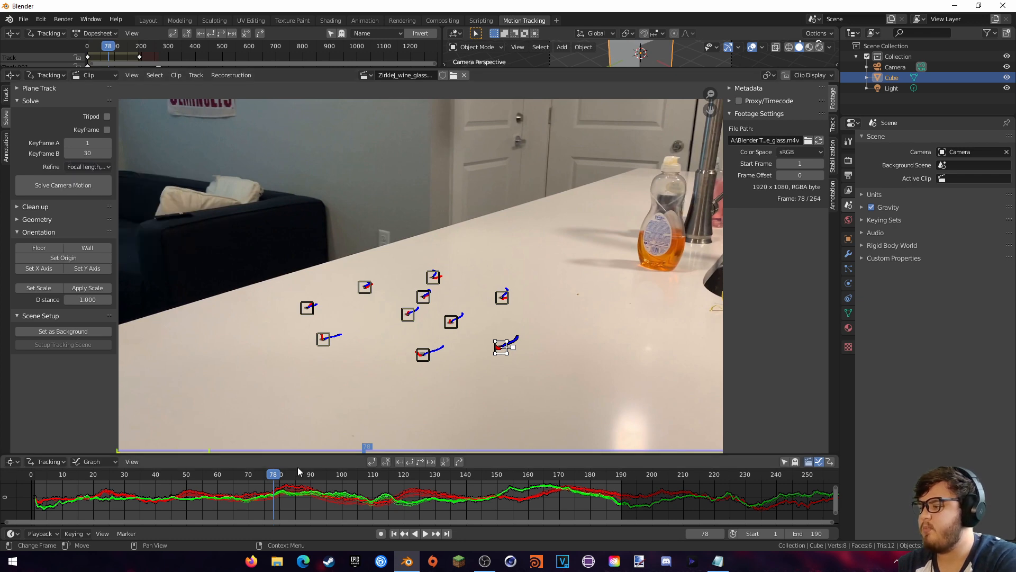
{"action": "left_click_drag", "start_coordinate": [273, 475], "coordinate": [338, 489]}
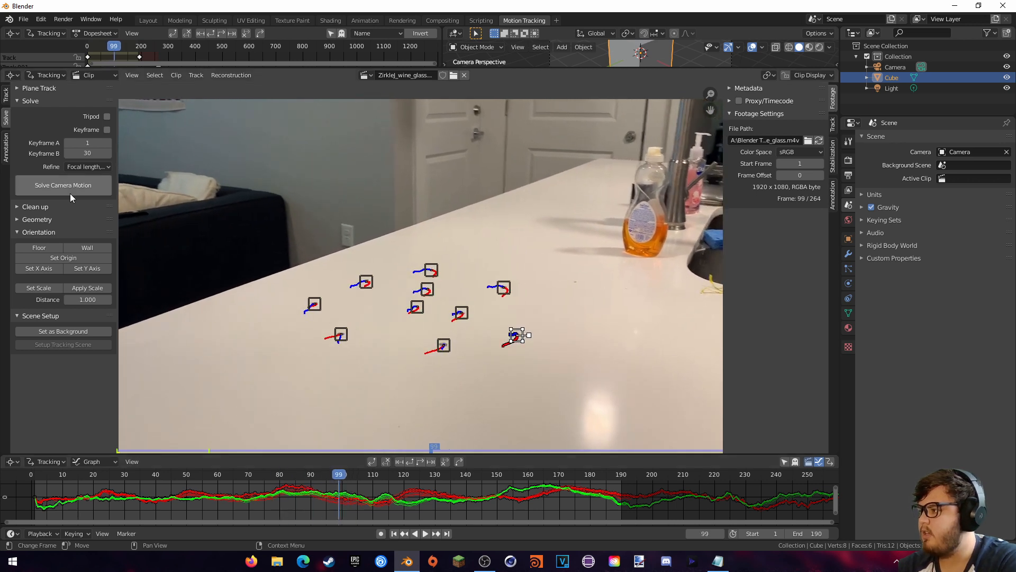
{"action": "left_click", "coordinate": [91, 142]}
{"action": "type", "text": "78"}
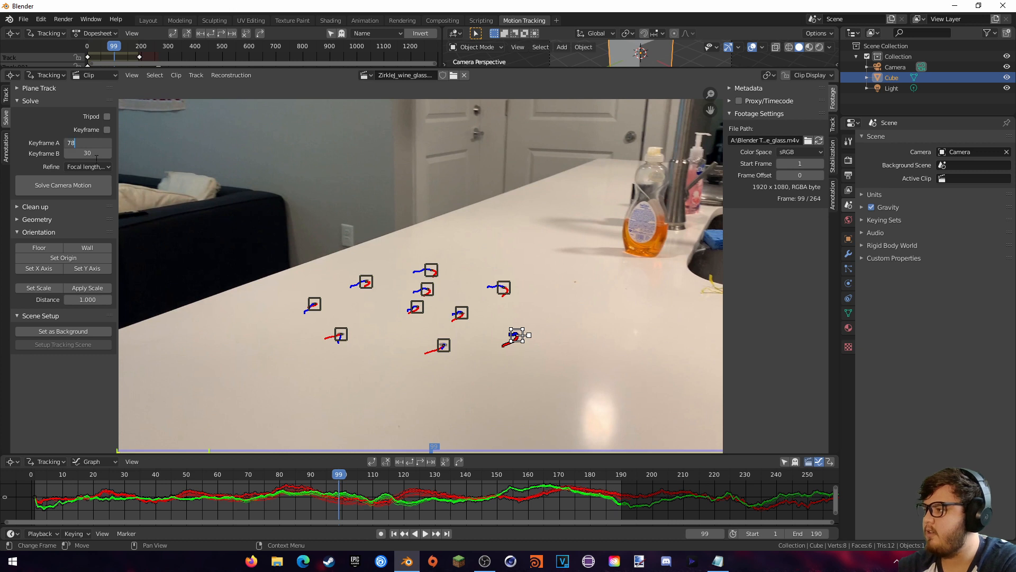
{"action": "left_click", "coordinate": [93, 153]}
{"action": "type", "text": "100"}
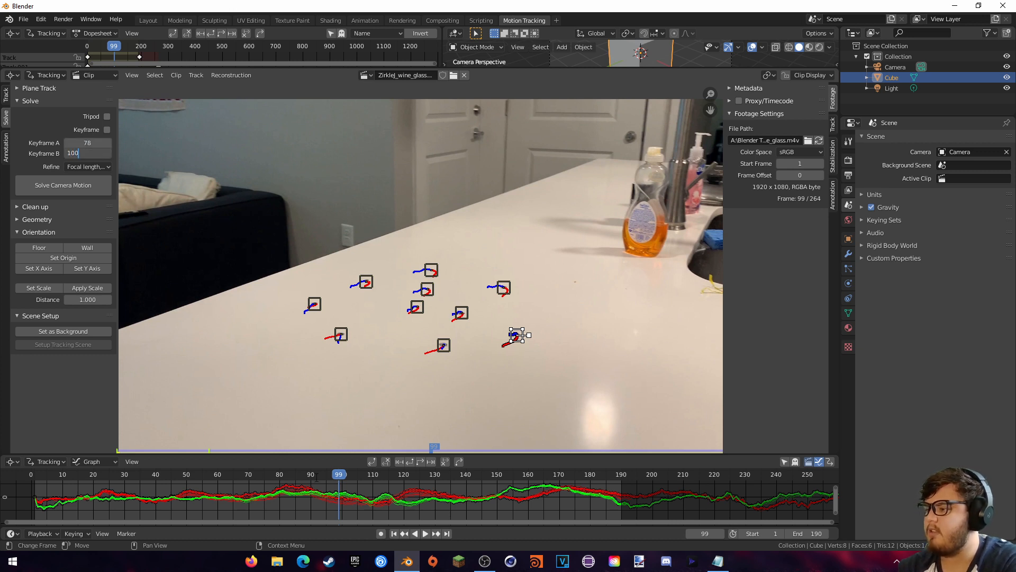
- Recheck the frames between the two solve keyframes and solve the camera motion
{"action": "left_click", "coordinate": [316, 478]}
{"action": "left_click_drag", "start_coordinate": [335, 481], "coordinate": [320, 481]}
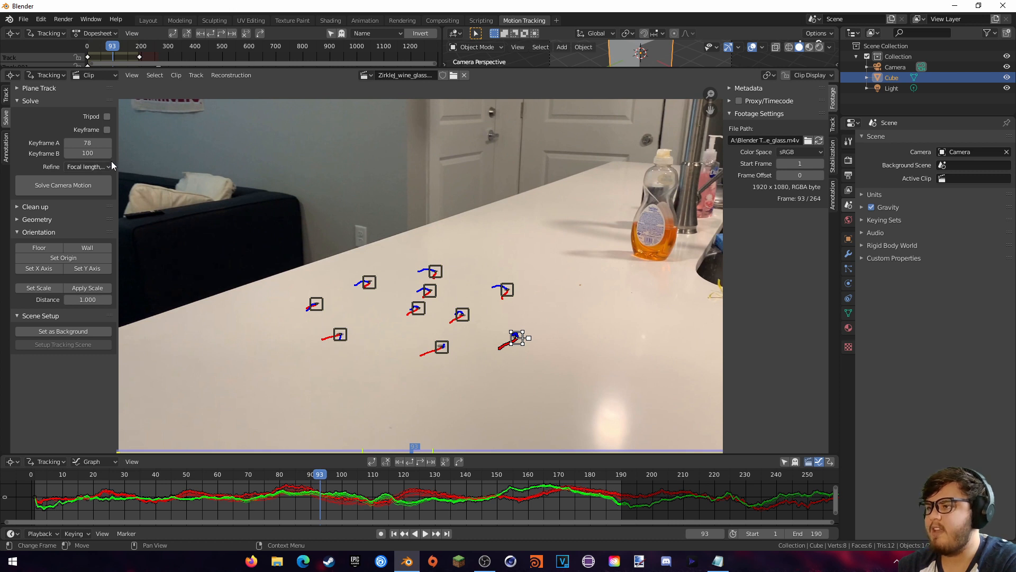
{"action": "left_click", "coordinate": [72, 186]}
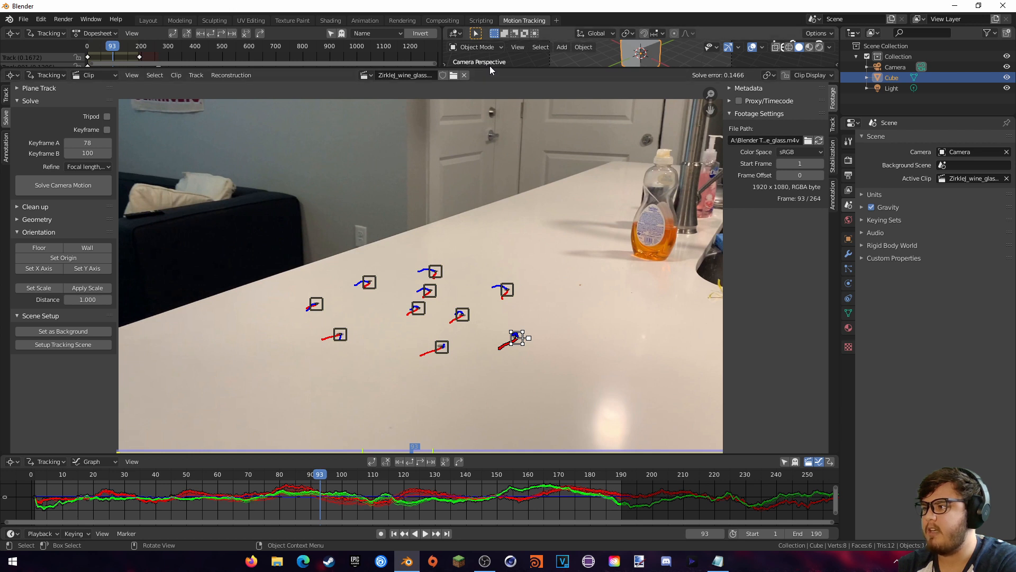
- Enlarge the 3D viewport and set up the tracking scene from the solved camera
{"action": "left_click_drag", "start_coordinate": [489, 68], "coordinate": [476, 250]}
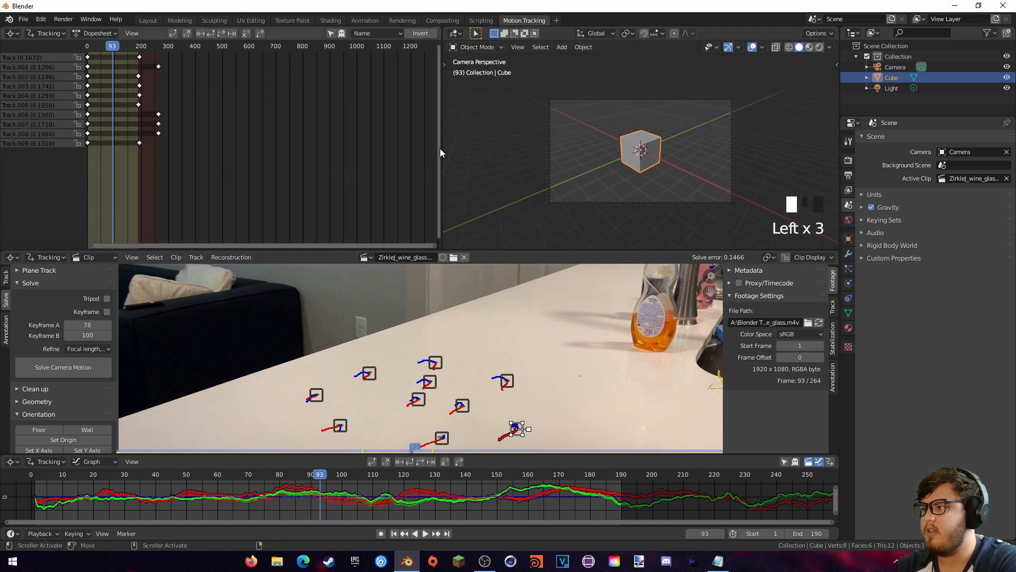
{"action": "left_click_drag", "start_coordinate": [444, 142], "coordinate": [115, 146]}
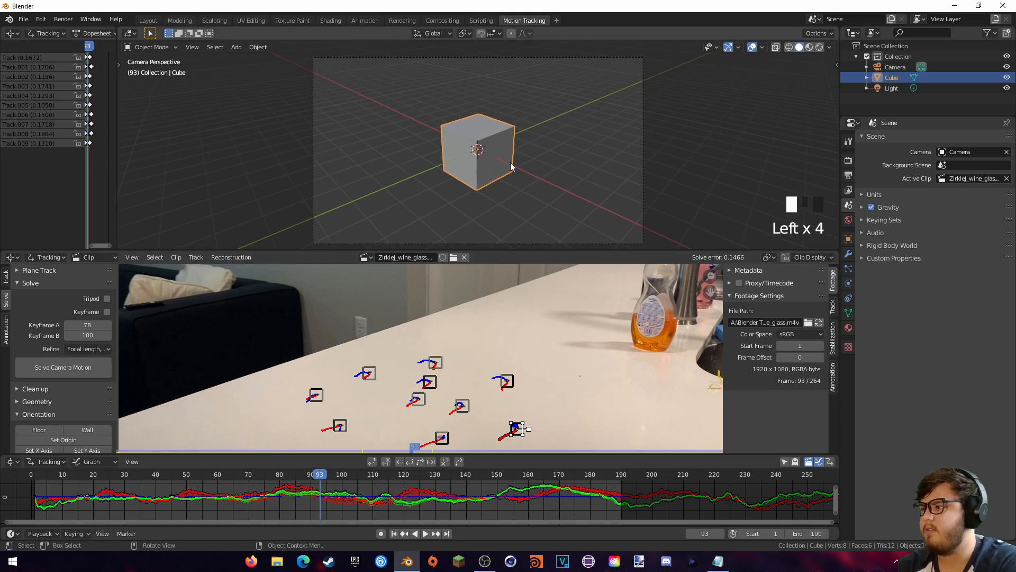
{"action": "middle_click_drag", "start_coordinate": [328, 371], "coordinate": [346, 334]}
{"action": "scroll", "coordinate": [93, 323], "scroll_direction": "down", "scroll_amount": 4}
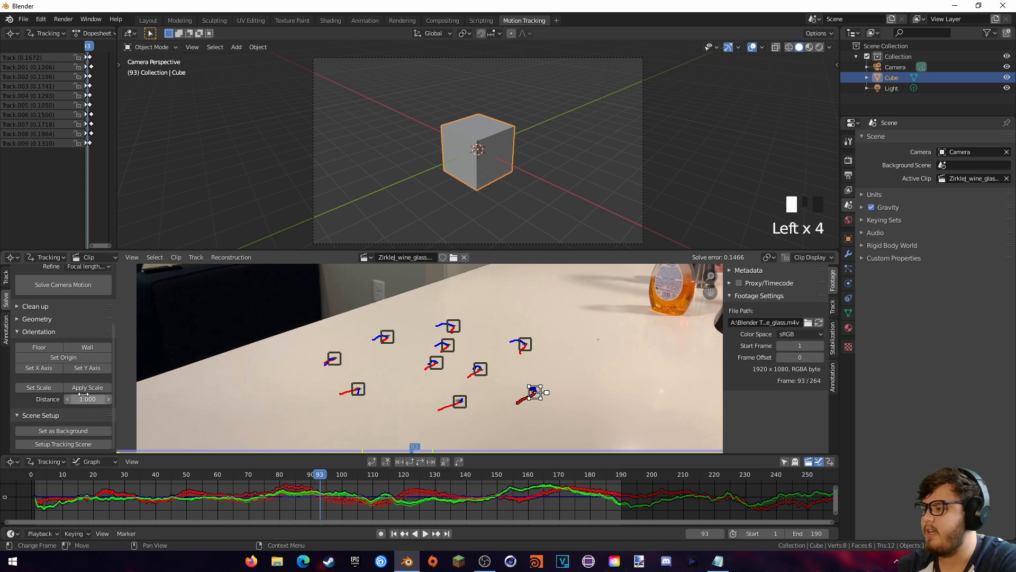
{"action": "left_click", "coordinate": [87, 443]}
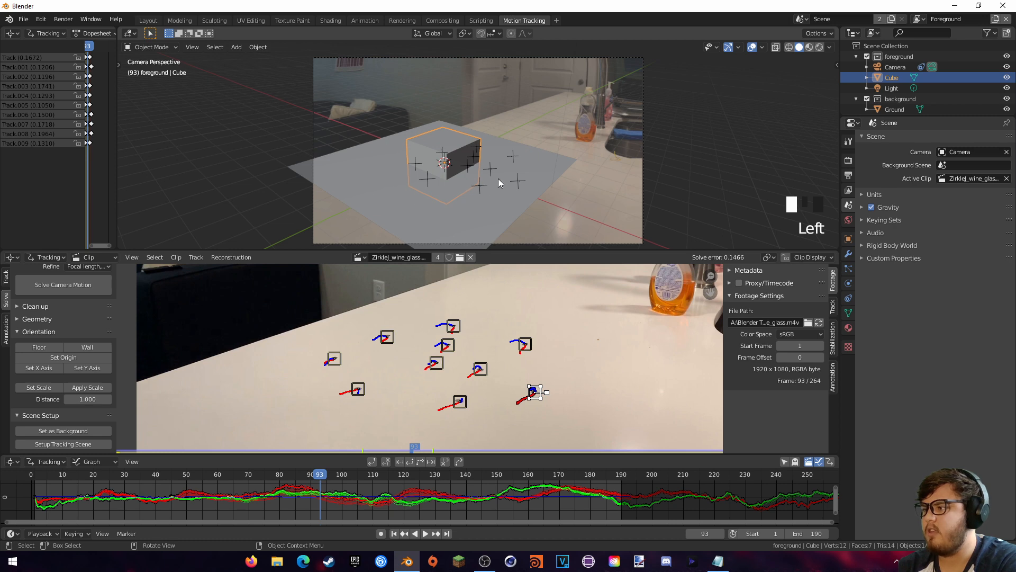
- Play back and scrub the animation to check how the cube and ground follow the footage, stopping at frame 72
{"action": "key", "text": "Left"}
{"action": "key", "text": "space"}
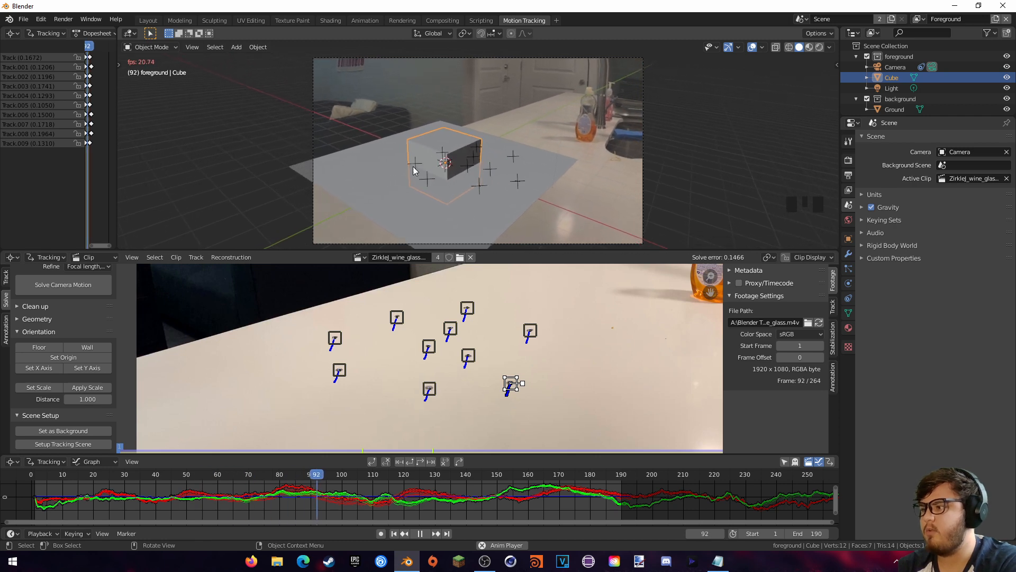
{"action": "key", "text": "space"}
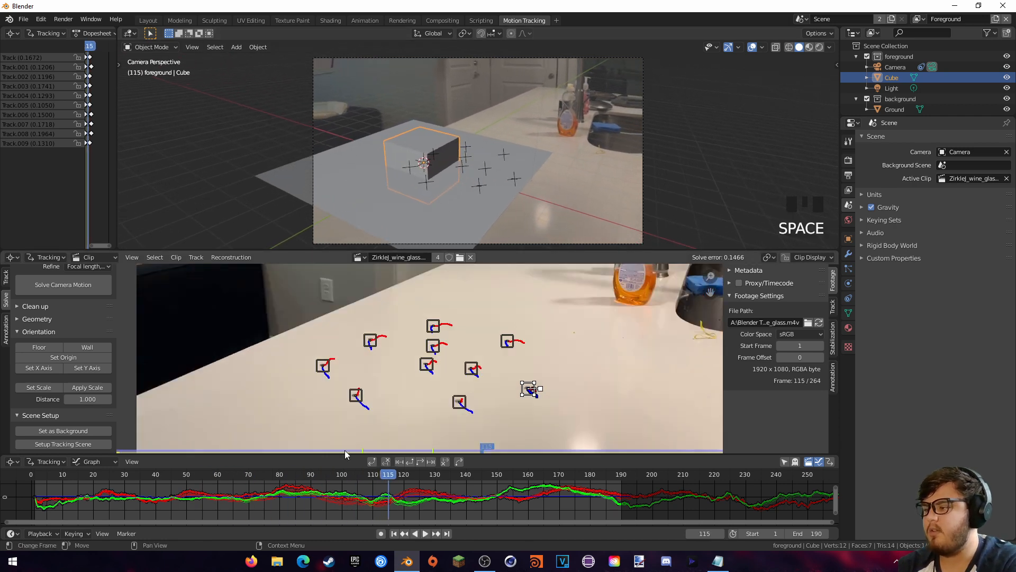
{"action": "key", "text": "Left"}
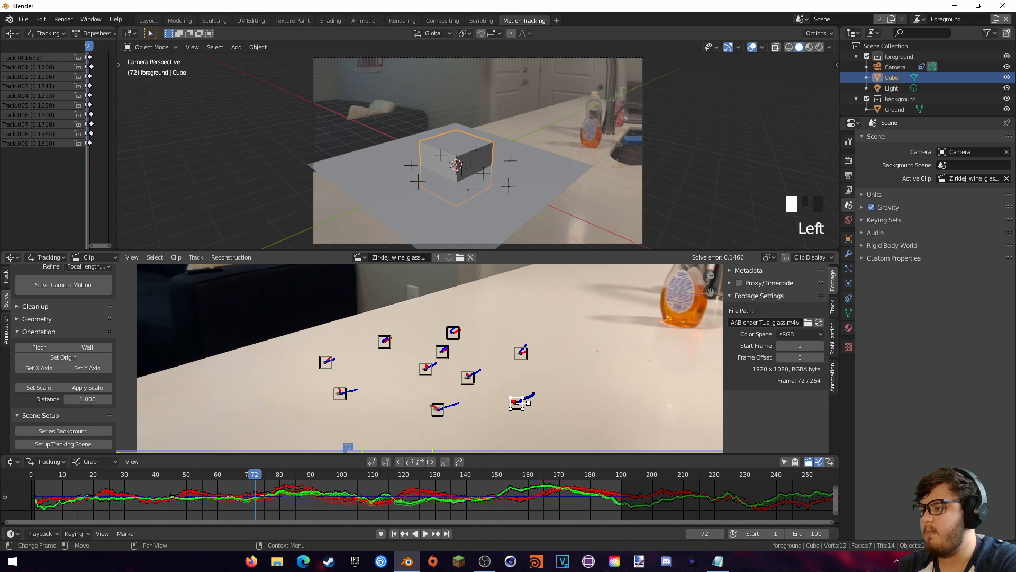
- Set the middle dot's marker as the scene origin and set the scale between it and the near-left marker at distance 1
{"action": "left_click", "coordinate": [426, 369]}
{"action": "left_click", "coordinate": [80, 359]}
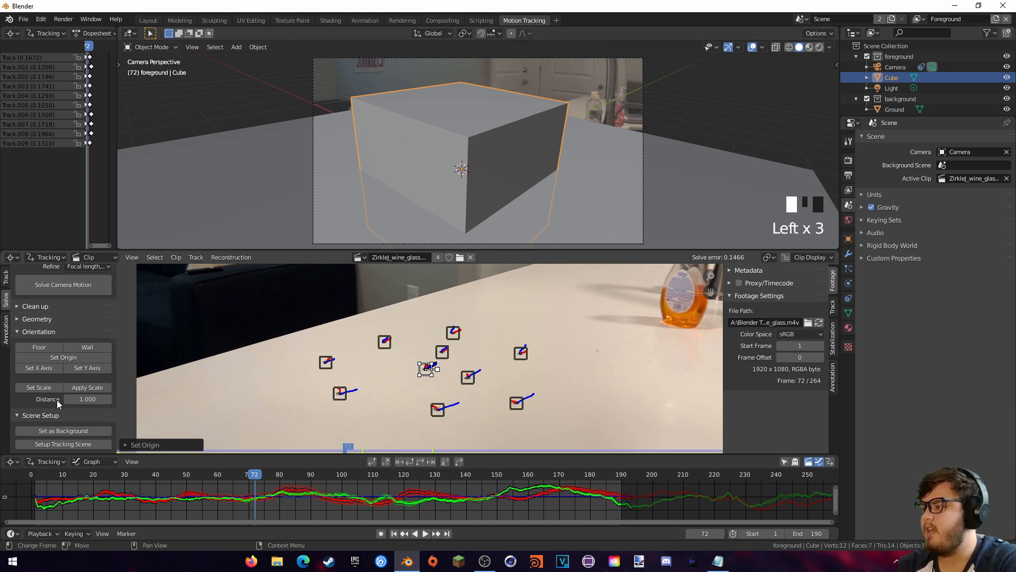
{"action": "left_click", "coordinate": [339, 392], "text": "shift"}
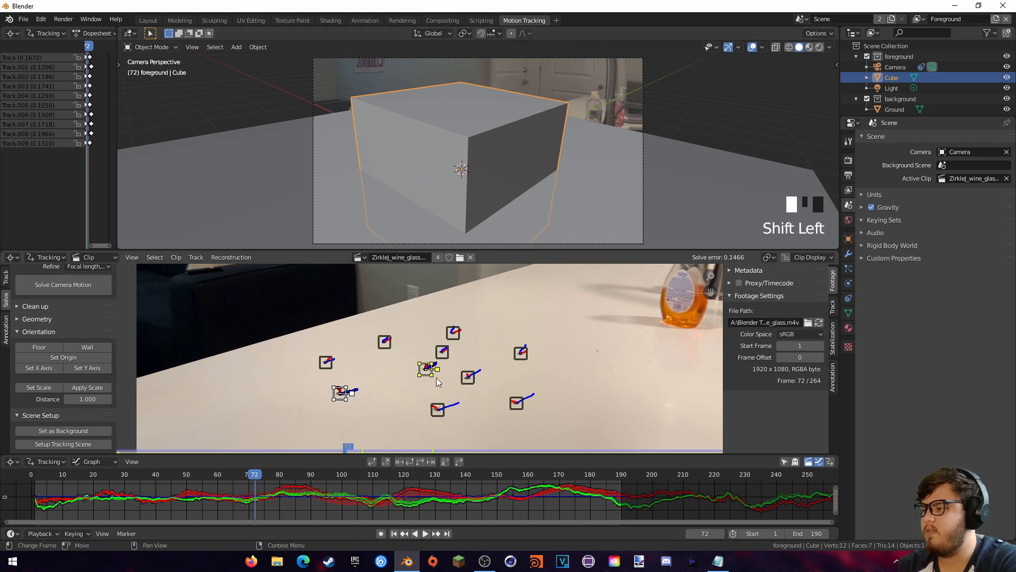
{"action": "left_click", "coordinate": [46, 393]}
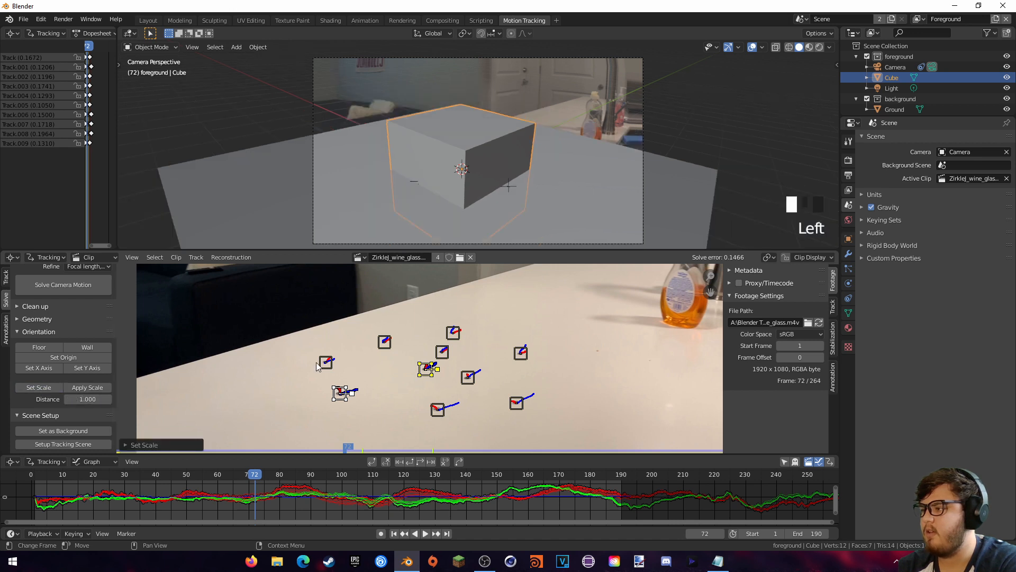
- Change the scale distance to 2.5 and reapply it between the two selected markers
{"action": "left_click", "coordinate": [88, 399]}
{"action": "type", "text": "2"}
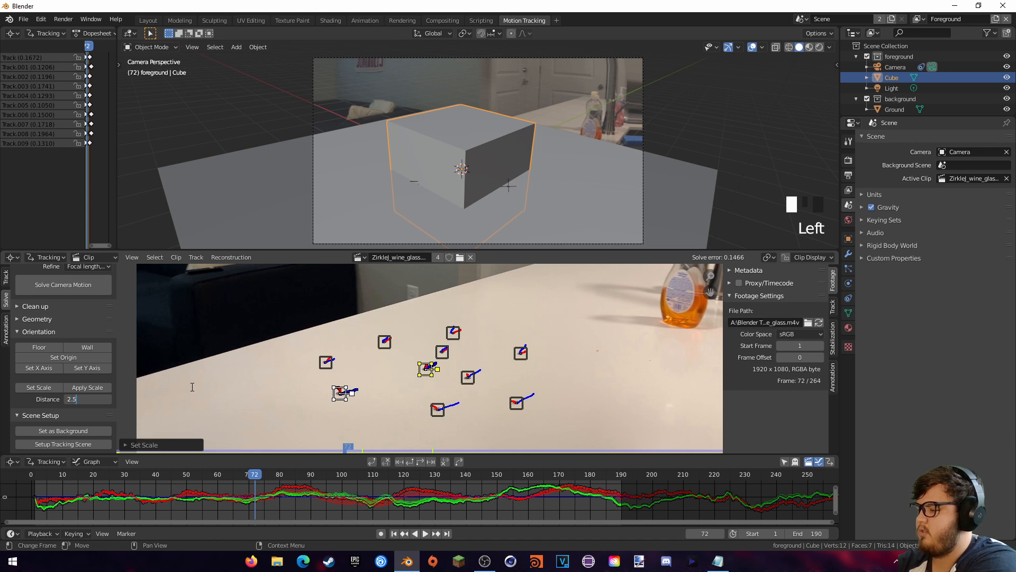
{"action": "type", "text": ".5"}
{"action": "left_click", "coordinate": [192, 387]}
{"action": "left_click", "coordinate": [42, 387]}
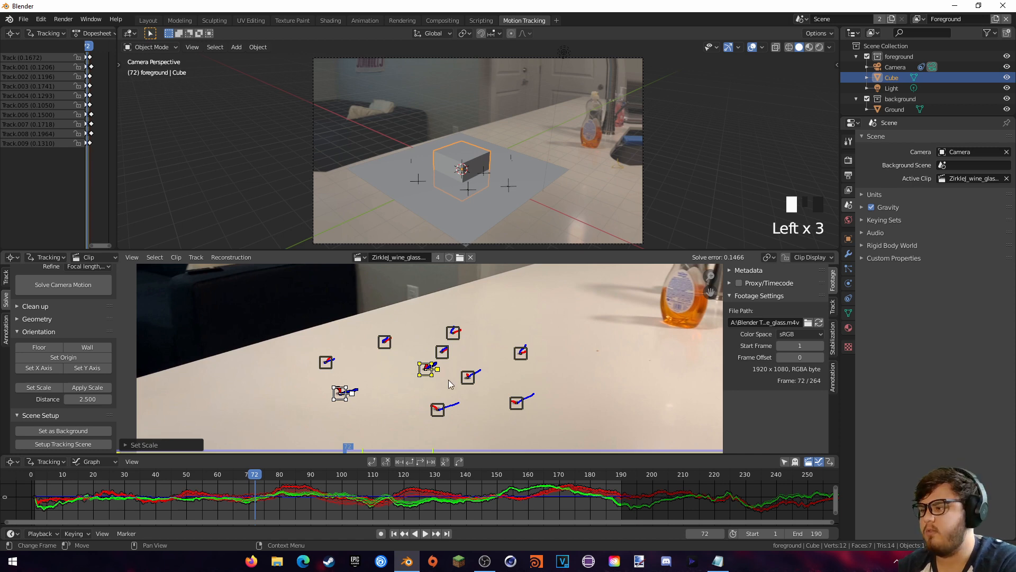
- Set the floor plane from three markers: the near-centre one, the middle dot's, and the one just beside the middle dot
{"action": "left_click", "coordinate": [435, 407]}
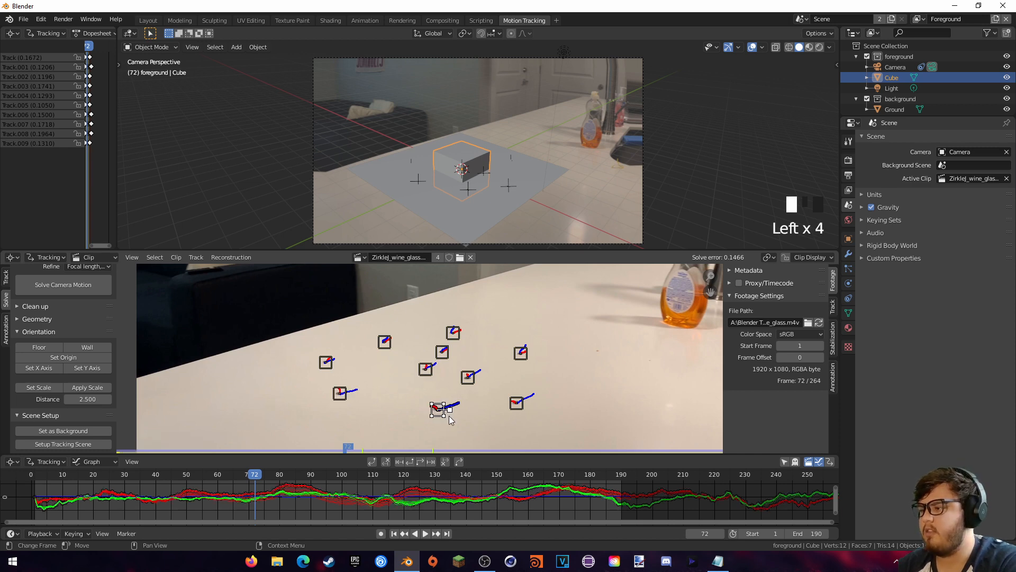
{"action": "left_click", "coordinate": [469, 377], "text": "shift"}
{"action": "left_click", "coordinate": [431, 374], "text": "shift"}
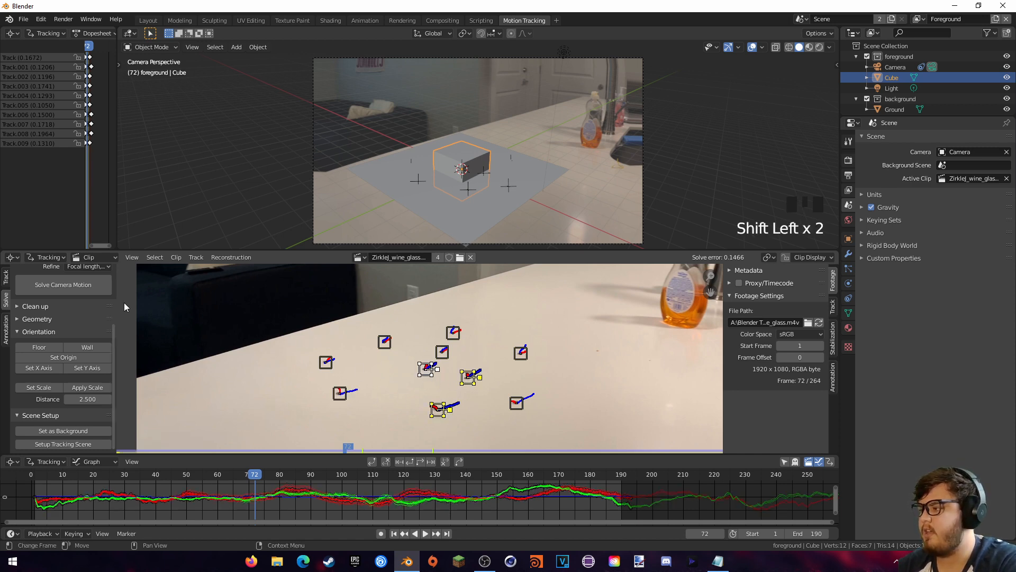
{"action": "left_click", "coordinate": [45, 346]}
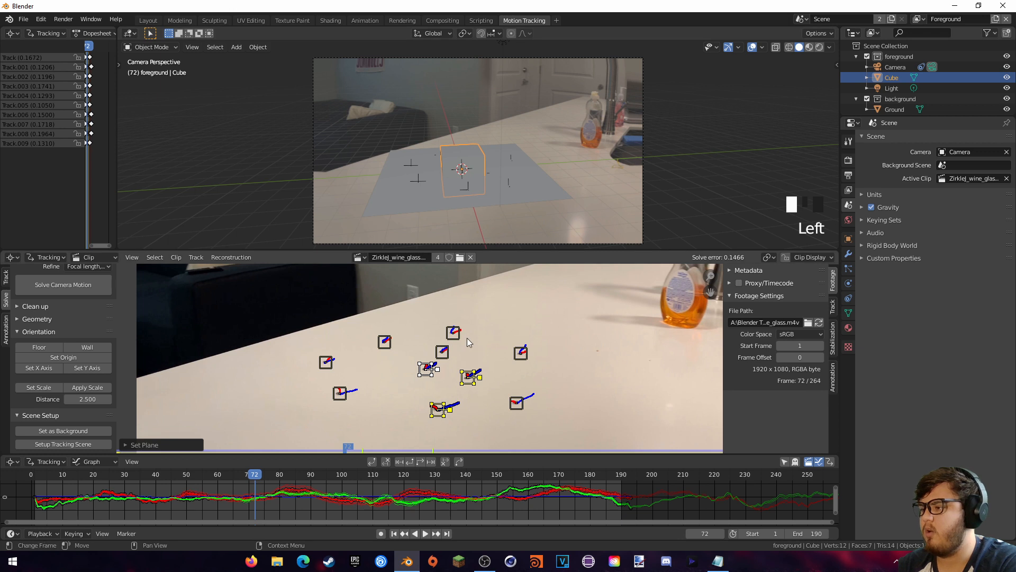
- Try the far-right marker as the Y axis and the rear-centre marker as the X axis
{"action": "left_click", "coordinate": [521, 352]}
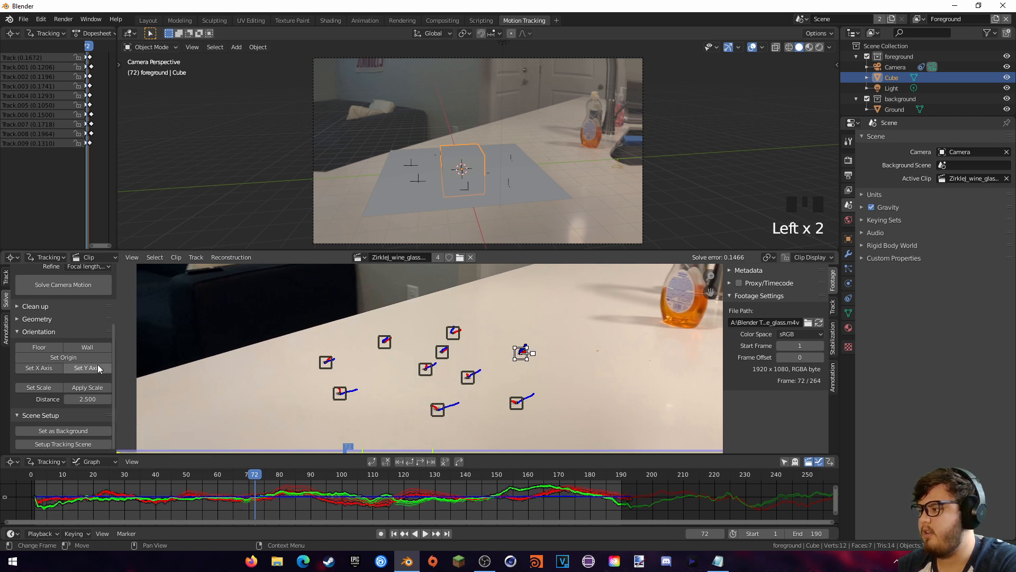
{"action": "left_click", "coordinate": [79, 367]}
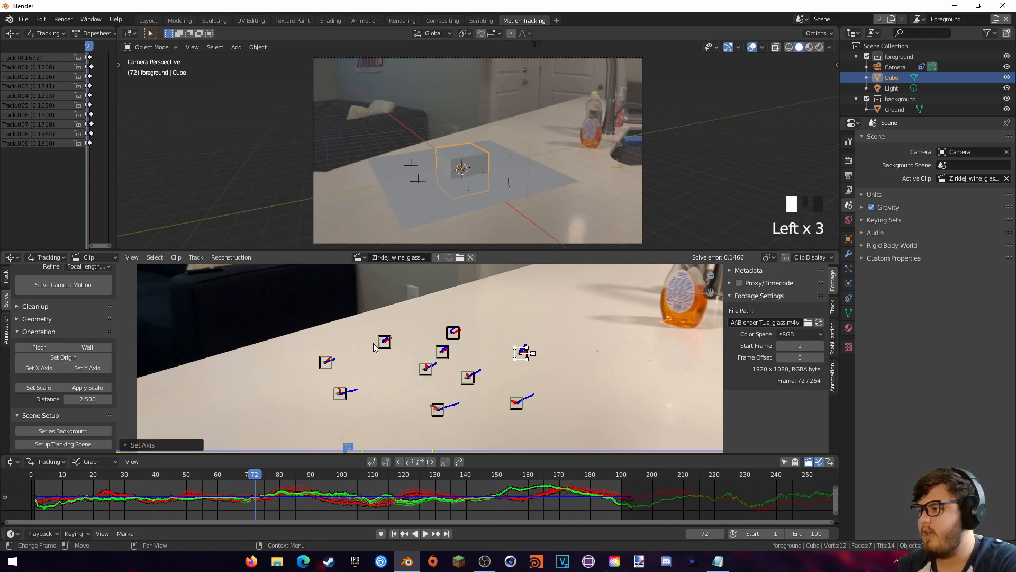
{"action": "left_click", "coordinate": [454, 333]}
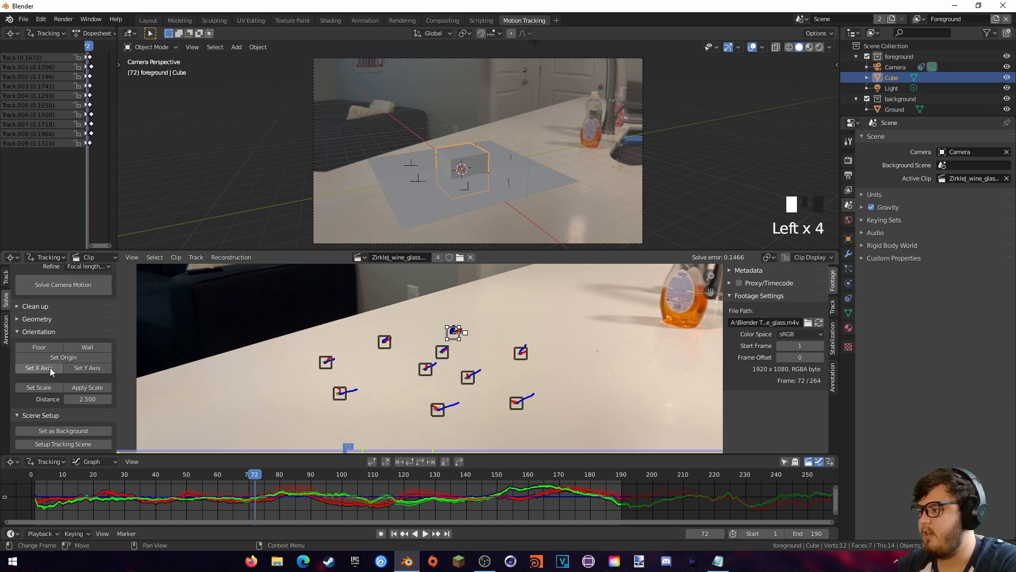
{"action": "left_click", "coordinate": [38, 367]}
- Set the near-right marker as the Y axis and play the animation from the start to check the alignment, stopping at frame 156
{"action": "left_click", "coordinate": [515, 402]}
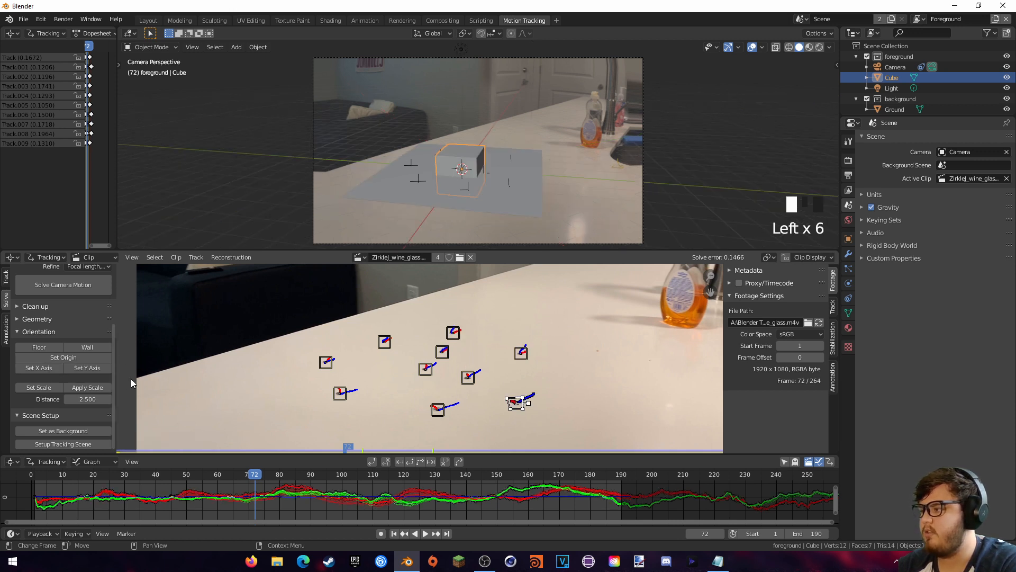
{"action": "left_click", "coordinate": [92, 367]}
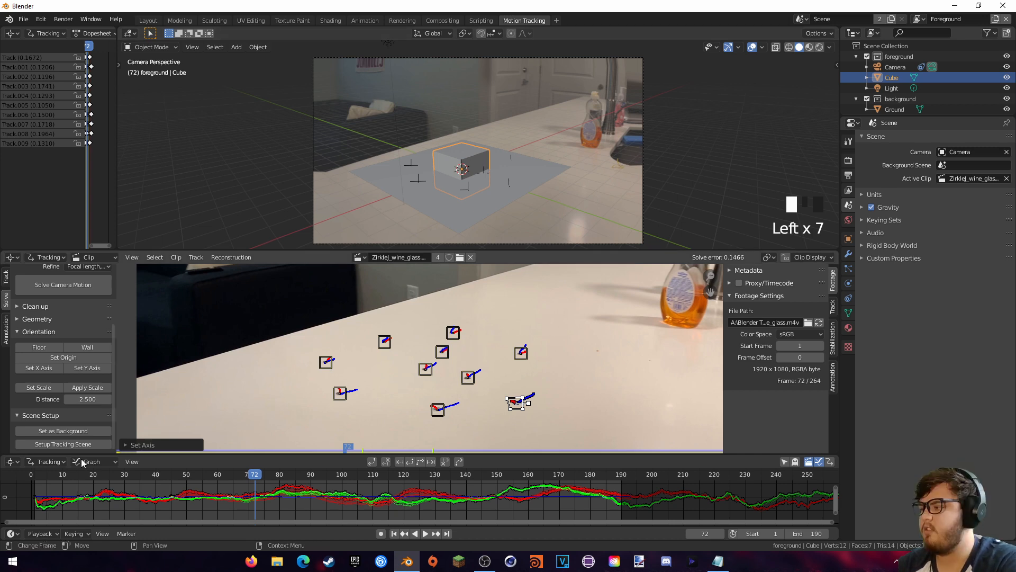
{"action": "key", "text": "shift+Left"}
{"action": "key", "text": "space"}
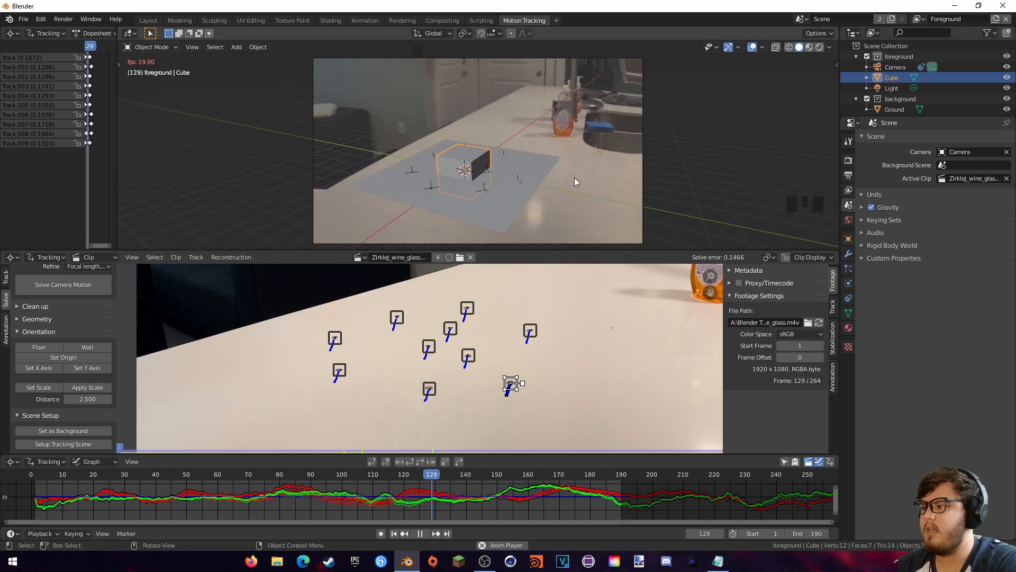
{"action": "key", "text": "space"}
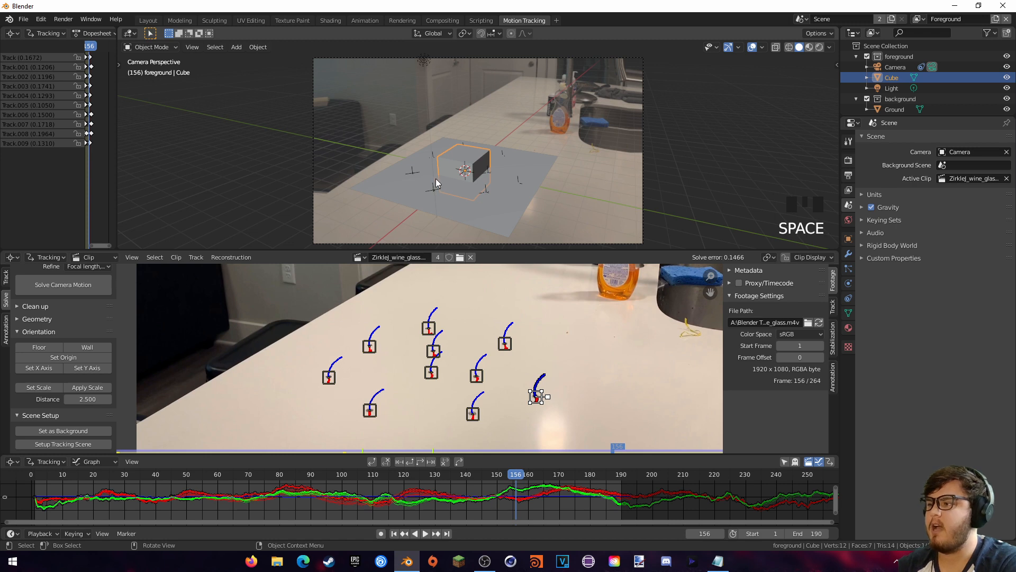
- Switch to the Layout workspace and change its clip editor to a 3D Viewport
{"action": "left_click", "coordinate": [148, 20]}
{"action": "left_click", "coordinate": [12, 33]}
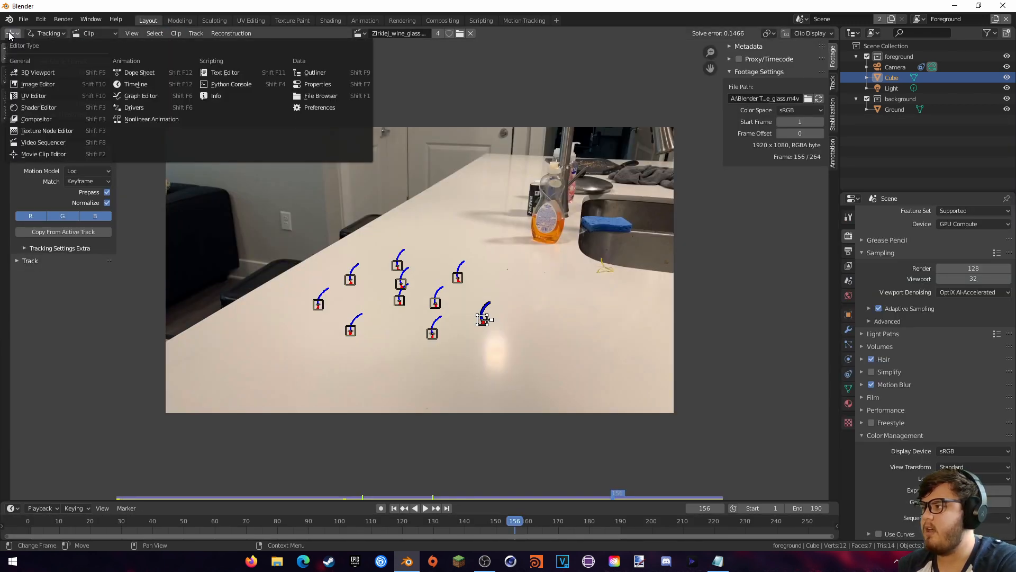
{"action": "left_click", "coordinate": [24, 75]}
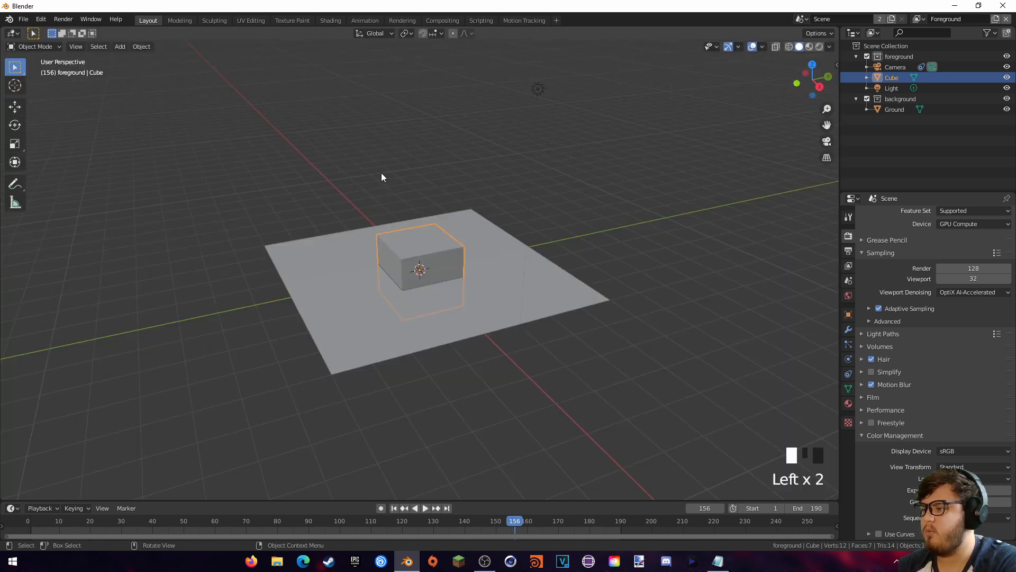
- Delete the light and the cube from the tracking scene, checking through the camera view
{"action": "middle_click_drag", "start_coordinate": [381, 173], "coordinate": [406, 181]}
{"action": "left_click", "coordinate": [574, 98]}
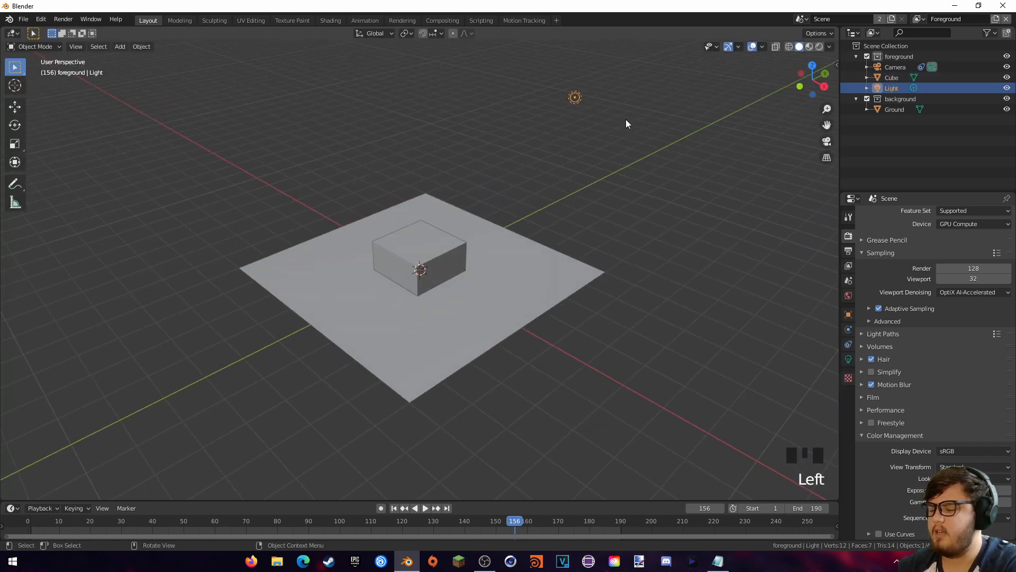
{"action": "key", "text": "Delete"}
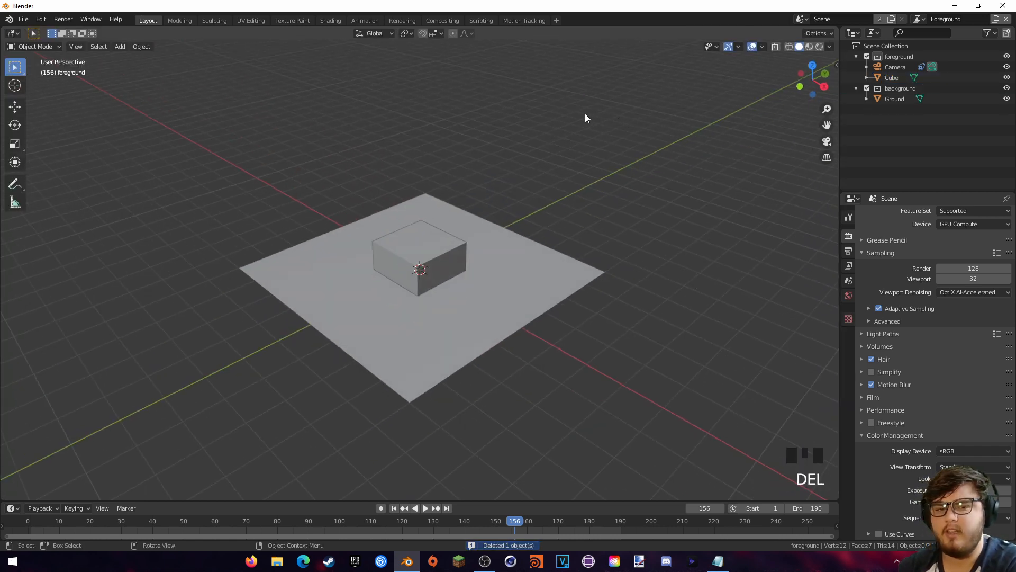
{"action": "key", "text": "KP_0"}
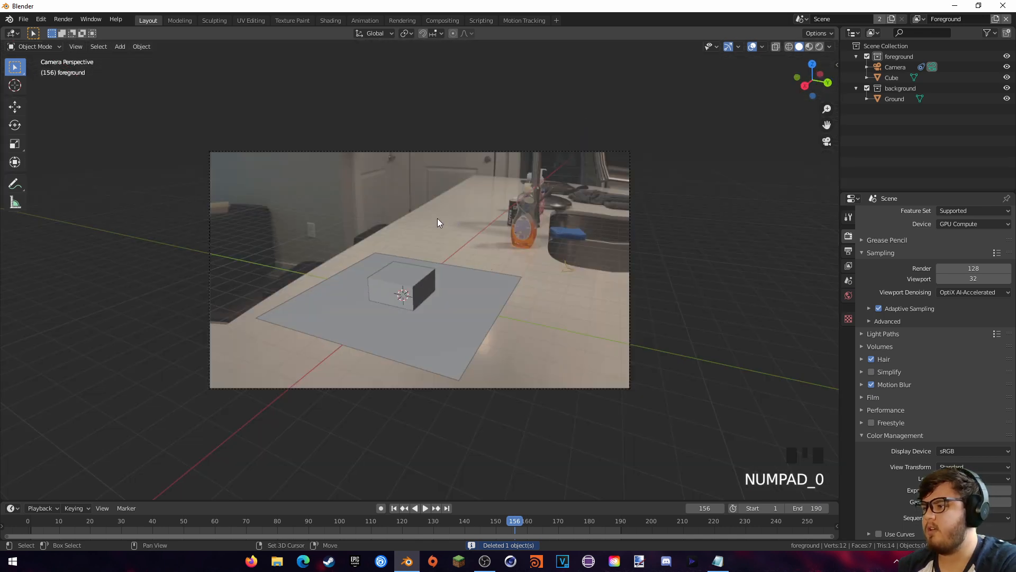
{"action": "middle_click_drag", "start_coordinate": [440, 218], "coordinate": [497, 224], "text": "shift"}
{"action": "scroll", "coordinate": [498, 235], "scroll_direction": "up", "scroll_amount": 3}
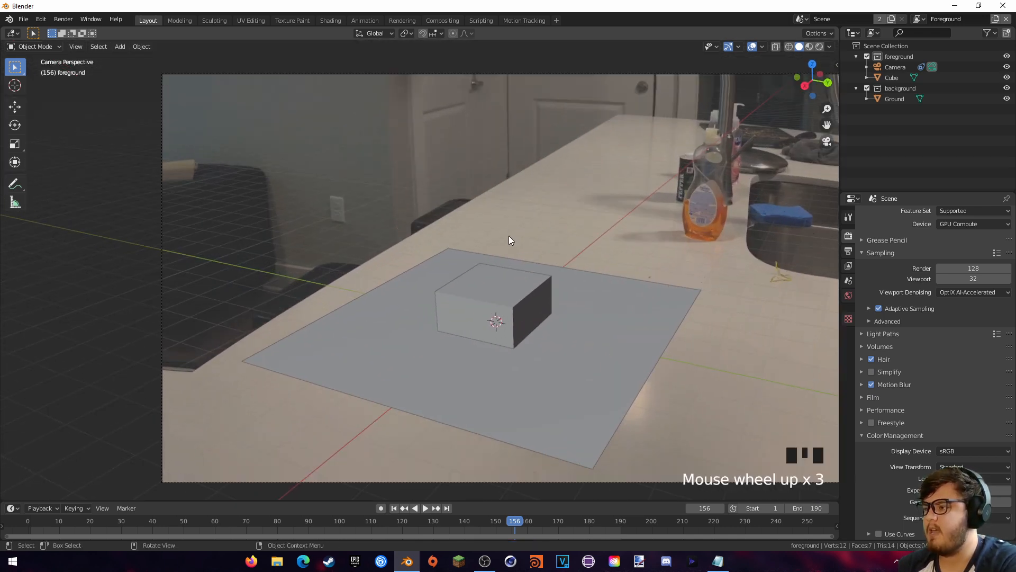
{"action": "middle_click_drag", "start_coordinate": [609, 230], "coordinate": [535, 215], "text": "shift"}
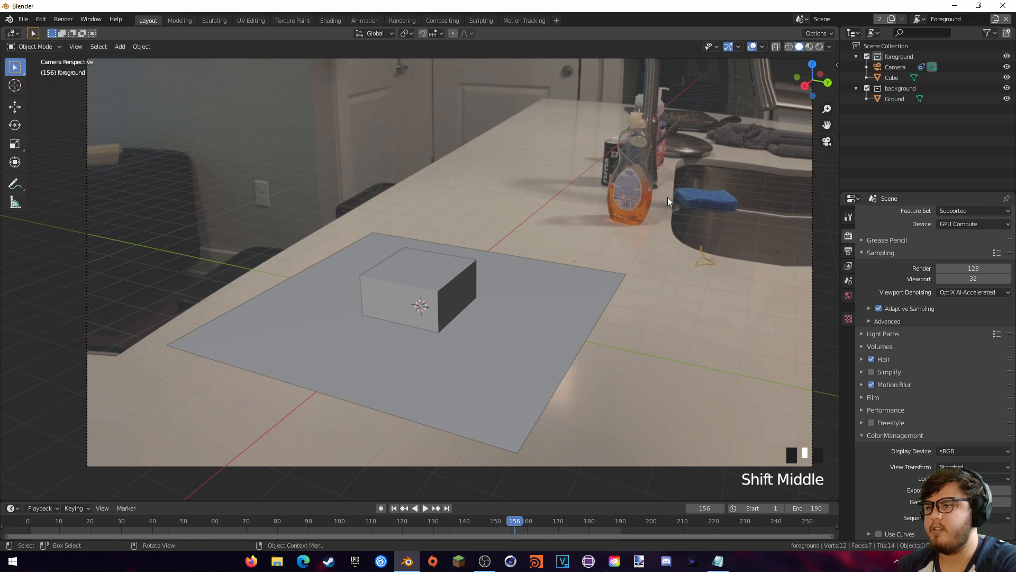
{"action": "left_click", "coordinate": [462, 280]}
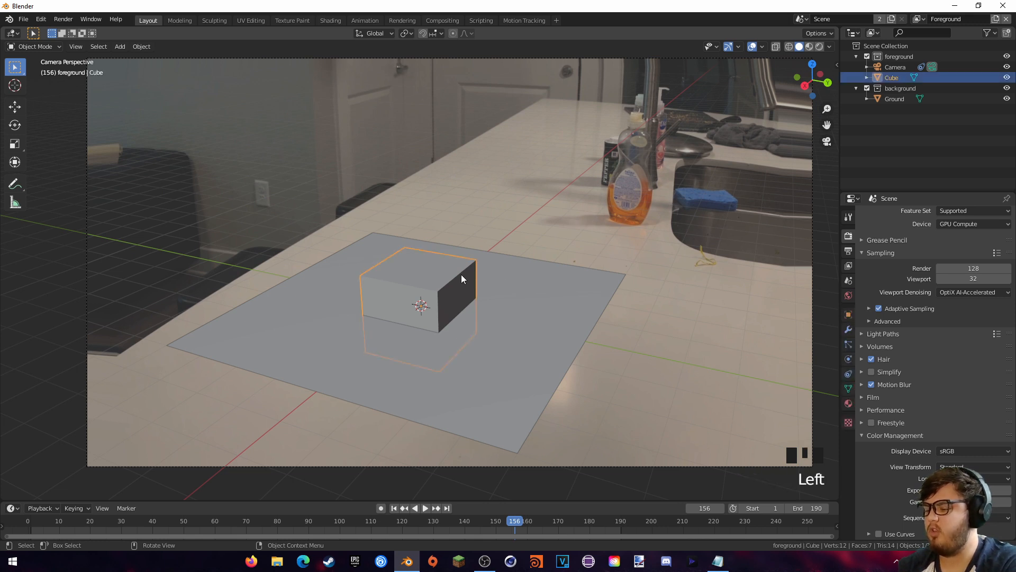
{"action": "key", "text": "Delete"}
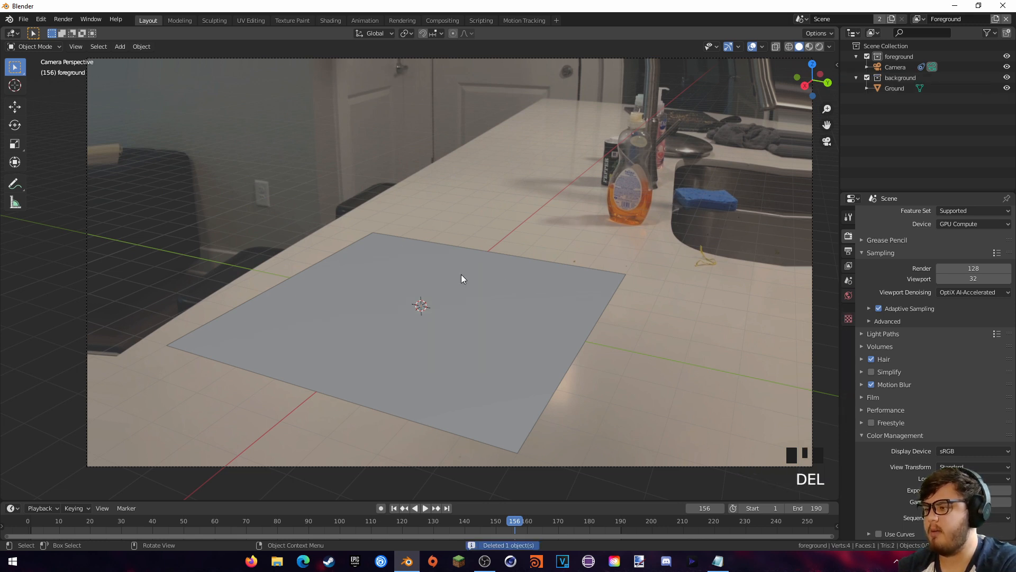
- Delete the background collection and move the Ground object into the foreground collection
{"action": "left_click", "coordinate": [894, 78]}
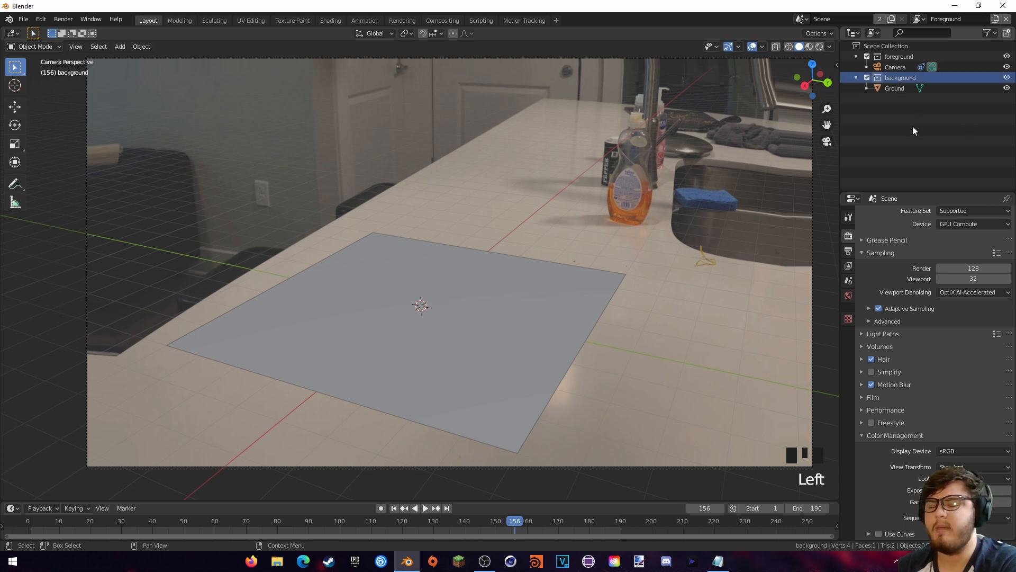
{"action": "key", "text": "Delete"}
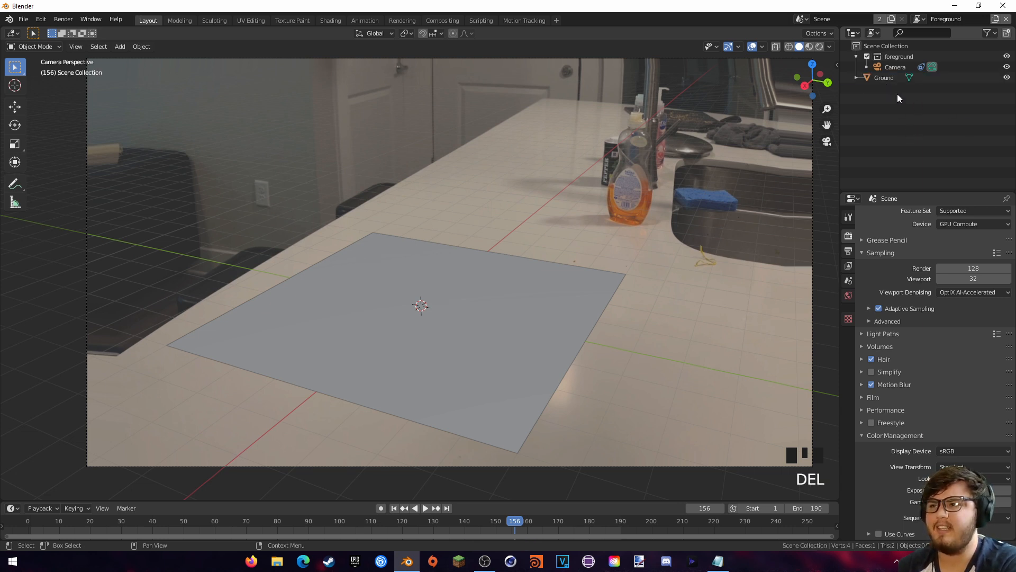
{"action": "left_click_drag", "start_coordinate": [877, 79], "coordinate": [897, 66]}
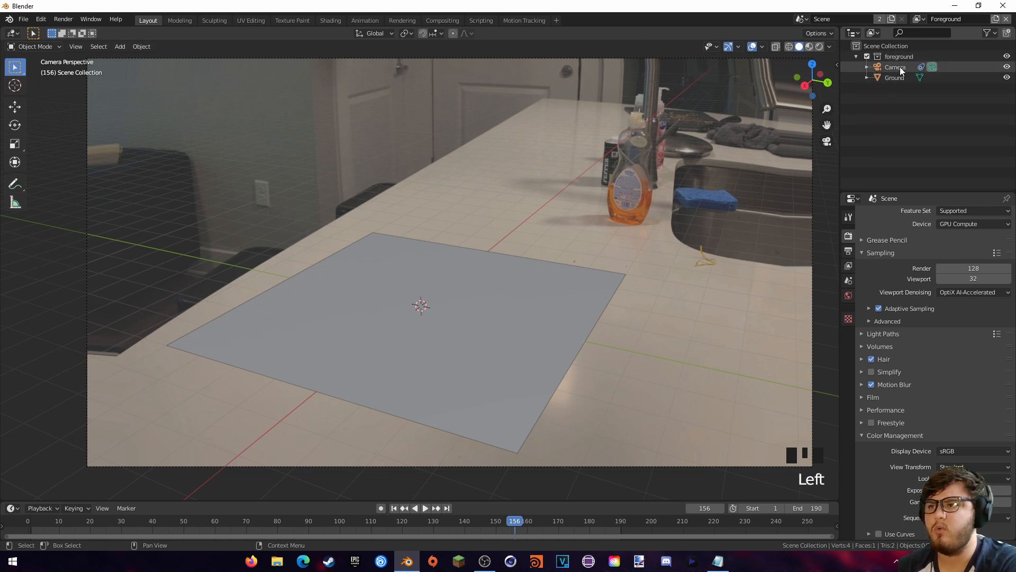
- Remove the Background view layer, keeping only the Foreground view layer
{"action": "left_click", "coordinate": [919, 19]}
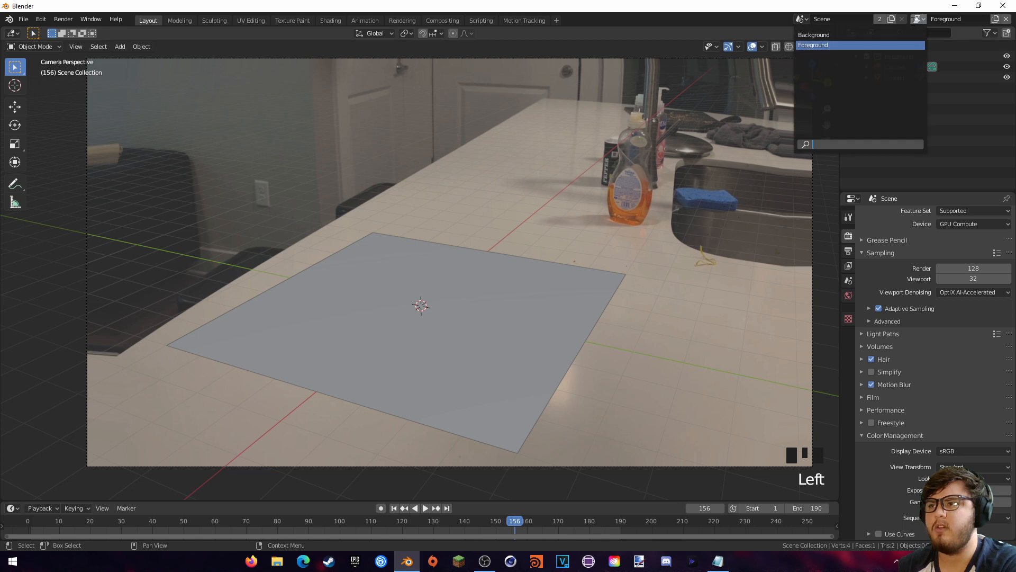
{"action": "left_click", "coordinate": [835, 36]}
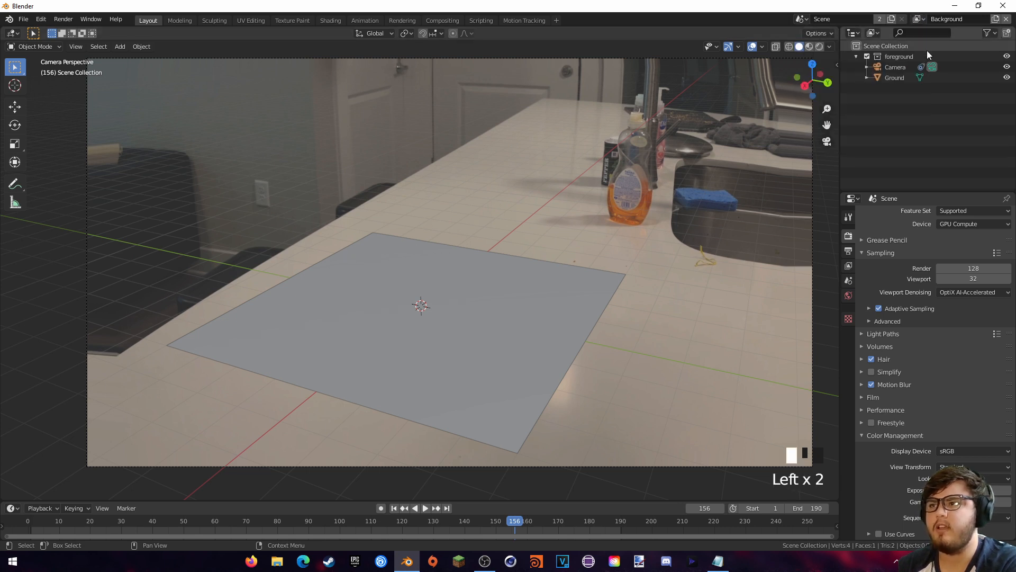
{"action": "left_click", "coordinate": [1005, 19]}
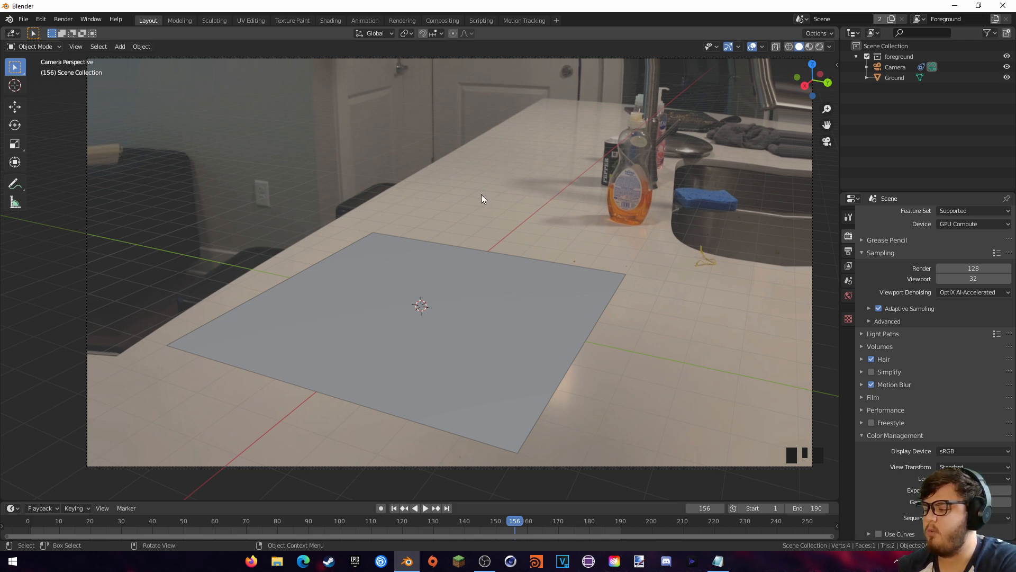
- Load the red wine bottle and glass picture from the Pictures folder as a reference image
{"action": "key", "text": "F3"}
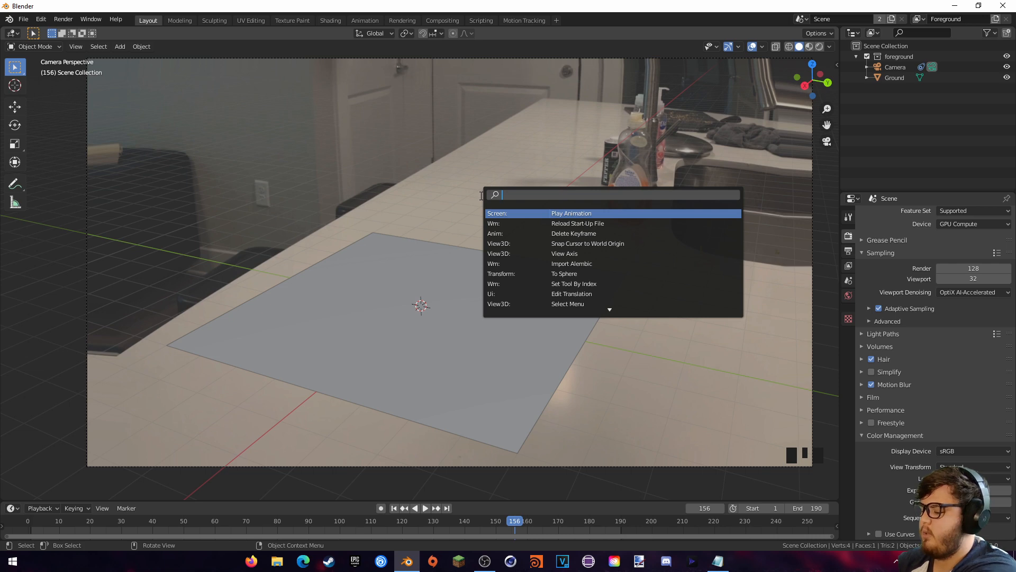
{"action": "type", "text": "refe"}
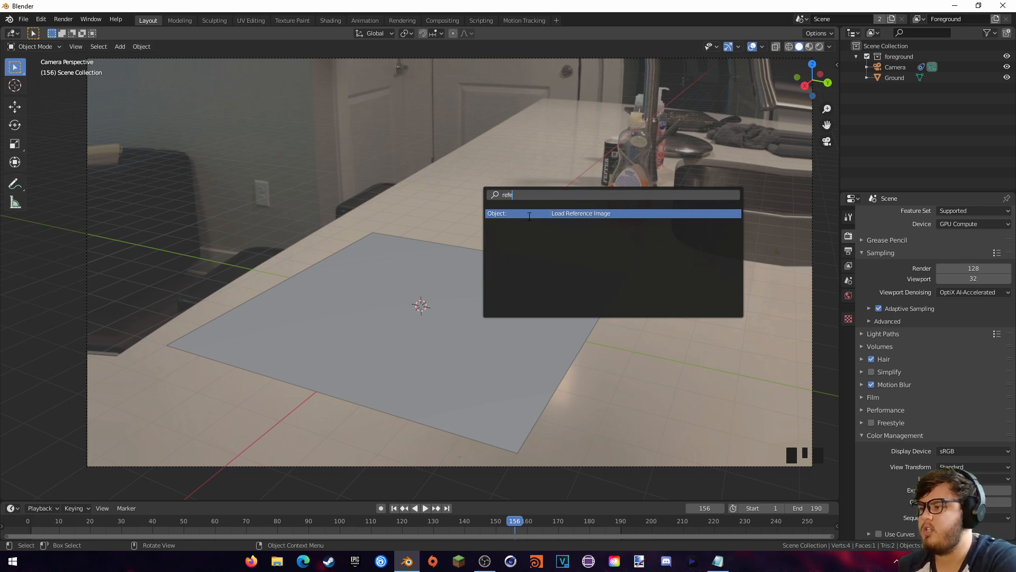
{"action": "left_click", "coordinate": [529, 214]}
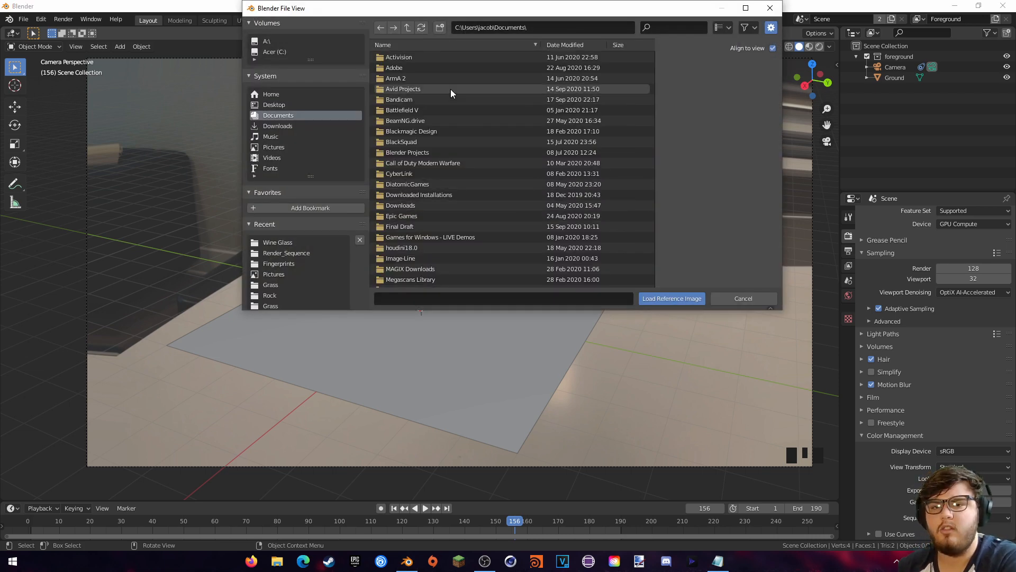
{"action": "left_click", "coordinate": [285, 144]}
{"action": "scroll", "coordinate": [481, 149], "scroll_direction": "down", "scroll_amount": 3}
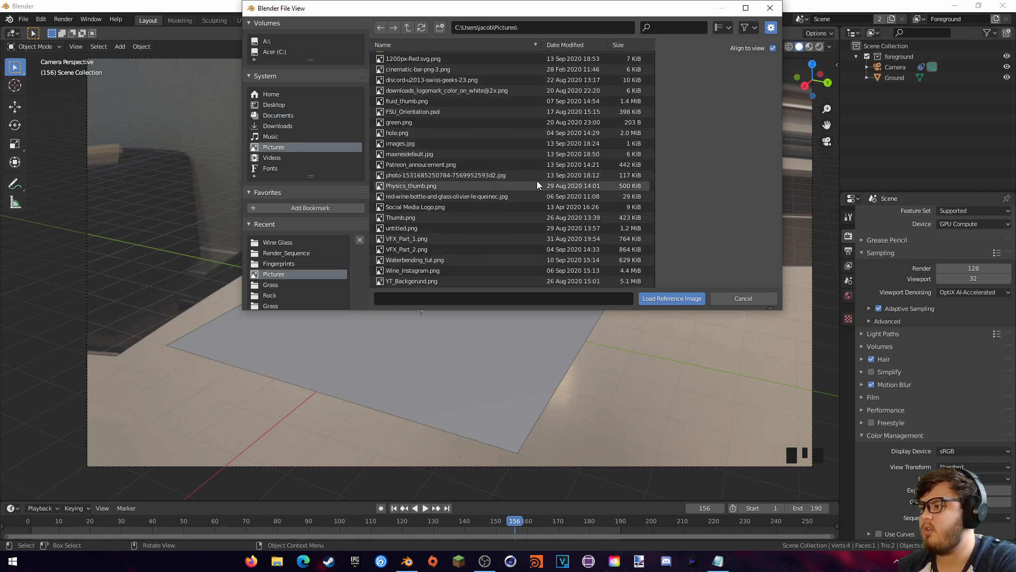
{"action": "left_click", "coordinate": [443, 196]}
{"action": "left_click", "coordinate": [671, 298]}
- Switch to the front orthographic view and delete the slanted reference image
{"action": "middle_click_drag", "start_coordinate": [426, 265], "coordinate": [463, 249]}
{"action": "key", "text": "KP_1"}
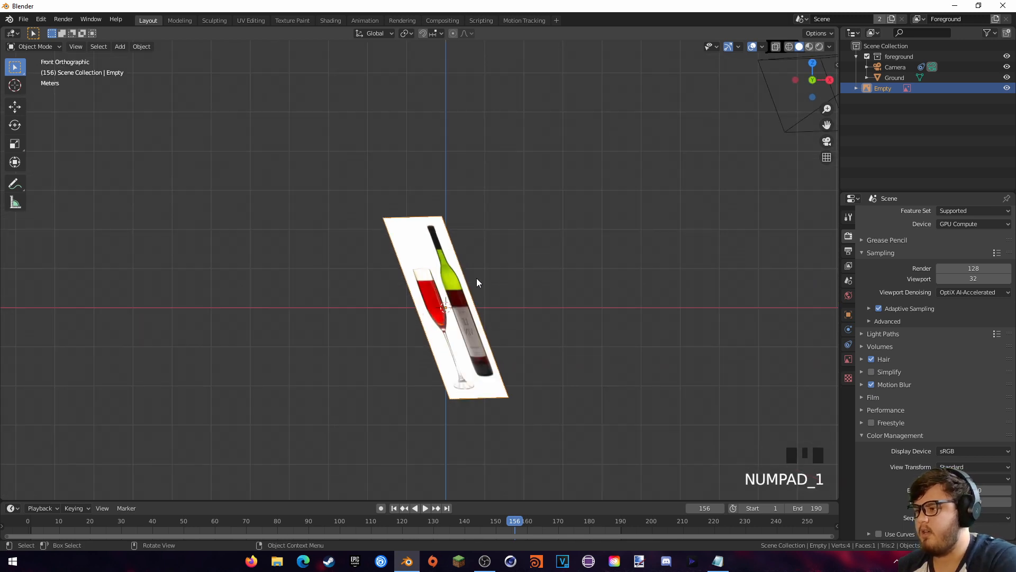
{"action": "left_click", "coordinate": [453, 270]}
{"action": "key", "text": "Delete"}
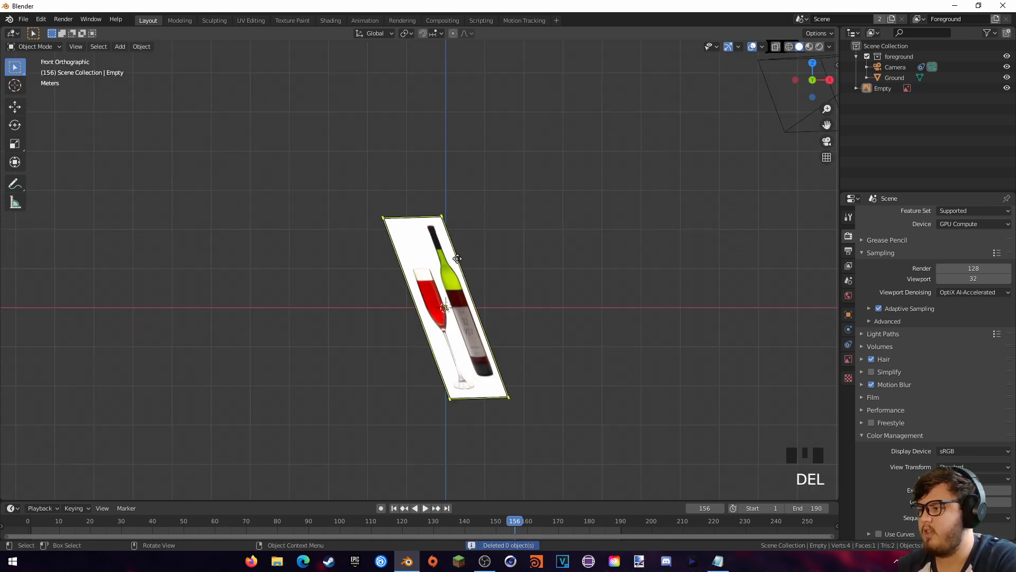
{"action": "left_click", "coordinate": [453, 269]}
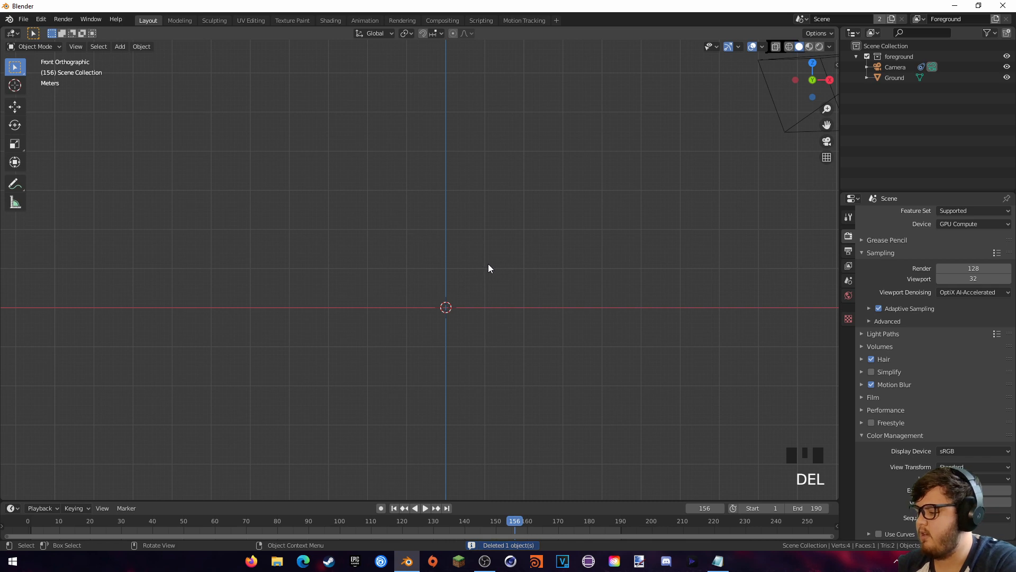
- Load the red wine bottle and glass picture as a reference image aligned to the front view
{"action": "key", "text": "F3"}
{"action": "left_click", "coordinate": [533, 282]}
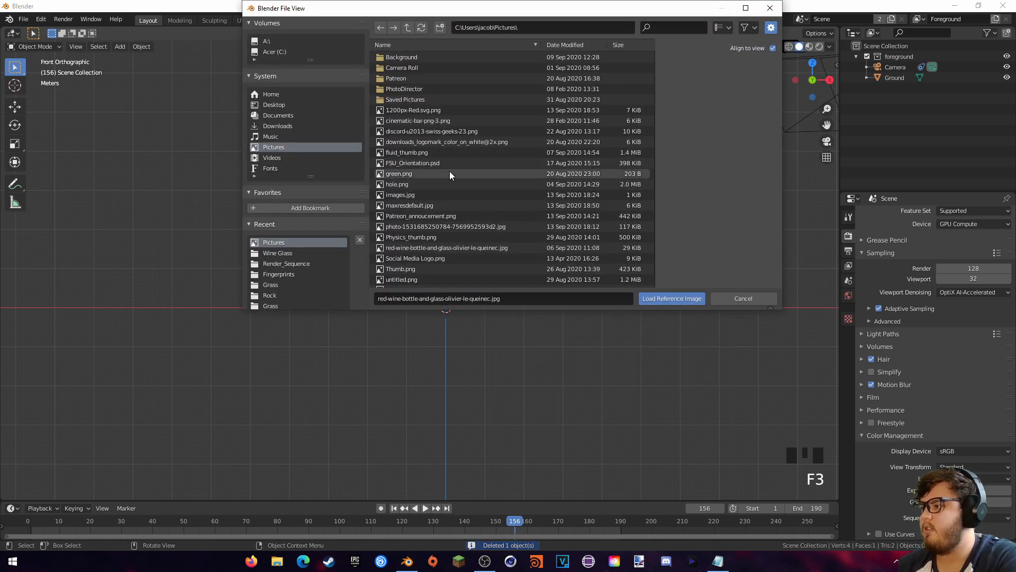
{"action": "left_click", "coordinate": [421, 247]}
{"action": "left_click", "coordinate": [643, 298]}
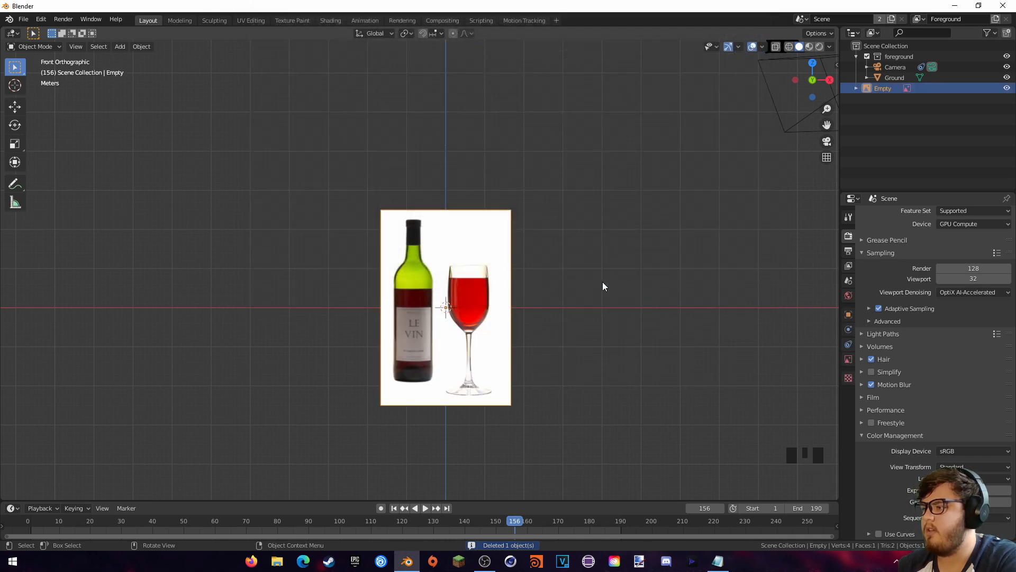
{"action": "middle_click_drag", "start_coordinate": [518, 242], "coordinate": [492, 297], "text": "shift"}
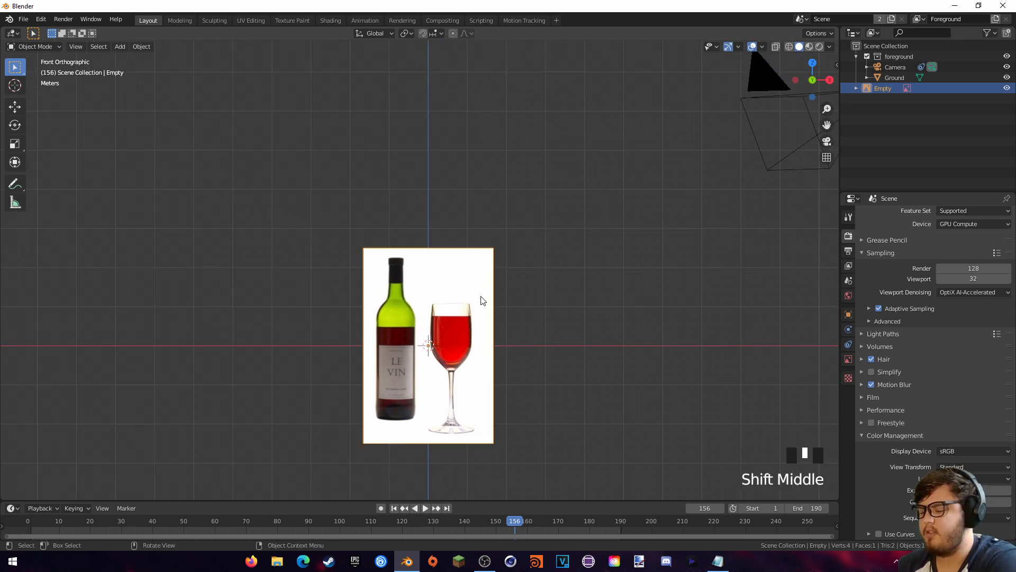
- From the camera view, raise the wine reference image along Z until its lower edge rests on the ground plane
{"action": "key", "text": "KP_0"}
{"action": "left_click", "coordinate": [455, 255]}
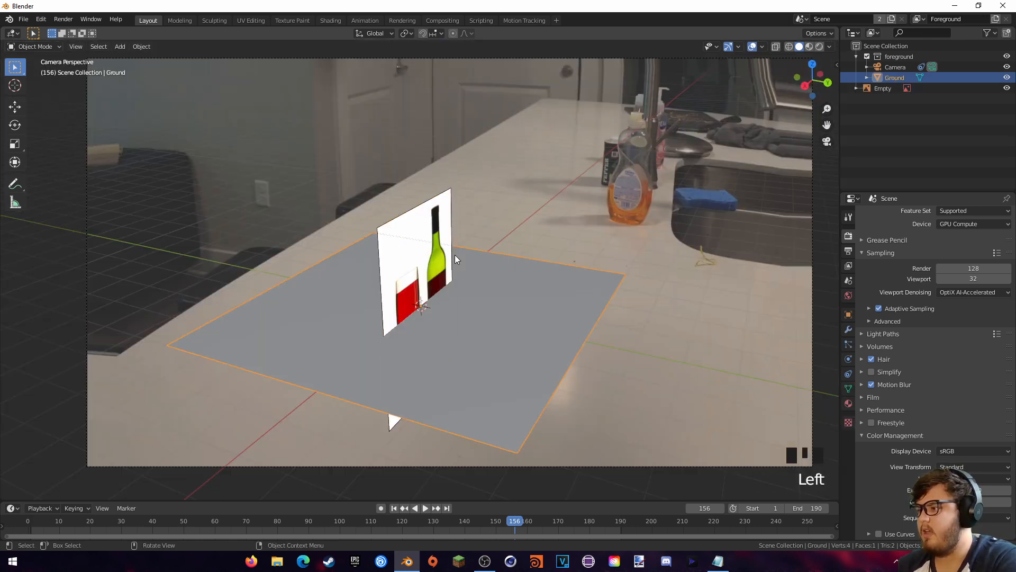
{"action": "left_click", "coordinate": [455, 257]}
{"action": "key", "text": "g"}
{"action": "key", "text": "z"}
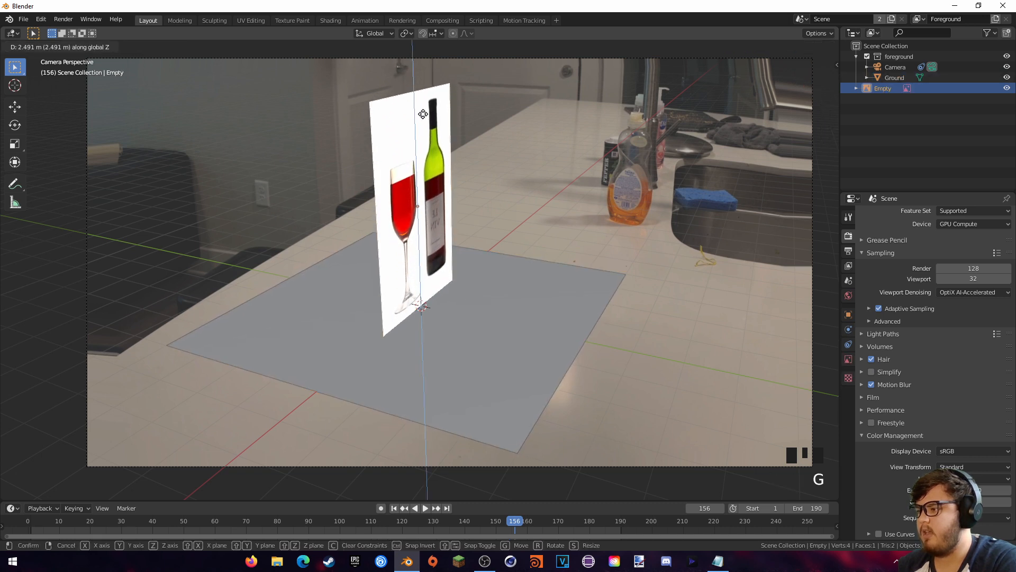
{"action": "left_click", "coordinate": [427, 127]}
- Scale up the reference image and raise it along Z so the glass base sits at ground level
{"action": "key", "text": "s"}
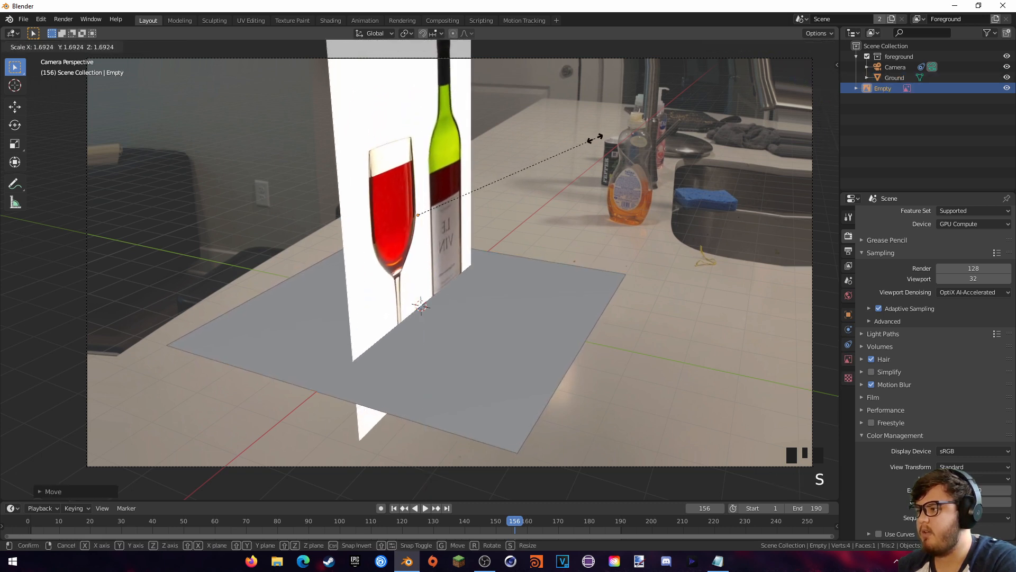
{"action": "left_click", "coordinate": [596, 138]}
{"action": "key", "text": "g"}
{"action": "key", "text": "z"}
{"action": "left_click", "coordinate": [497, 103]}
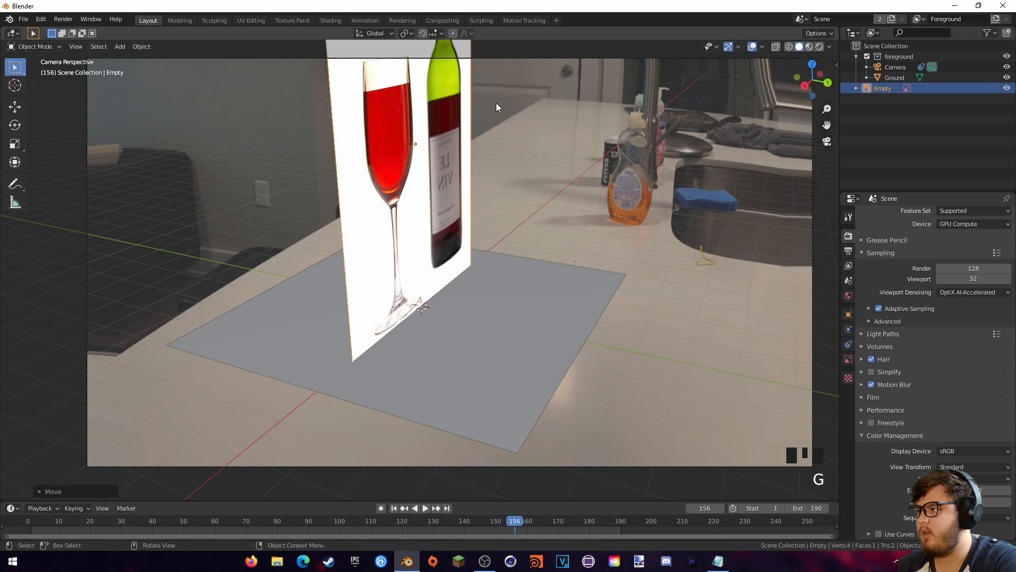
- Fine-tune the reference image's scale and height so the wine glass suits the countertop scene and stands on the ground plane
{"action": "key", "text": "s"}
{"action": "left_click", "coordinate": [495, 123]}
{"action": "key", "text": "g"}
{"action": "key", "text": "z"}
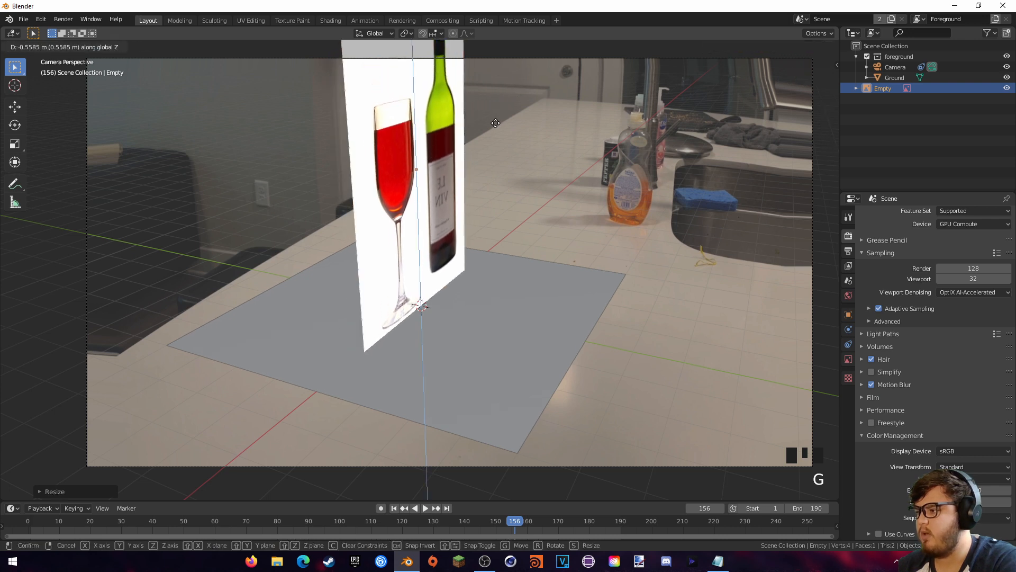
{"action": "left_click", "coordinate": [461, 150]}
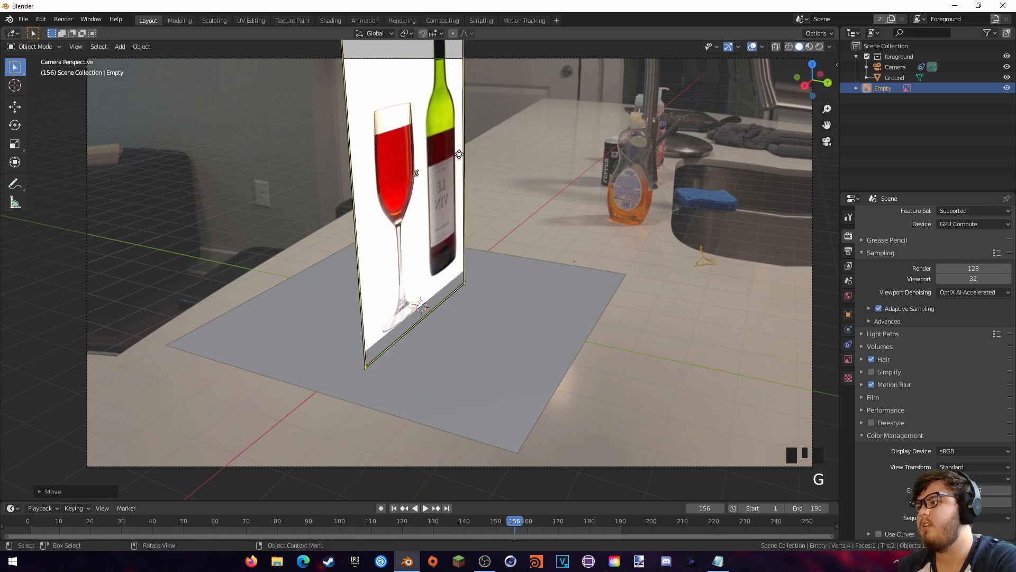
{"action": "key", "text": "s"}
{"action": "left_click", "coordinate": [465, 140]}
{"action": "key", "text": "g"}
{"action": "key", "text": "z"}
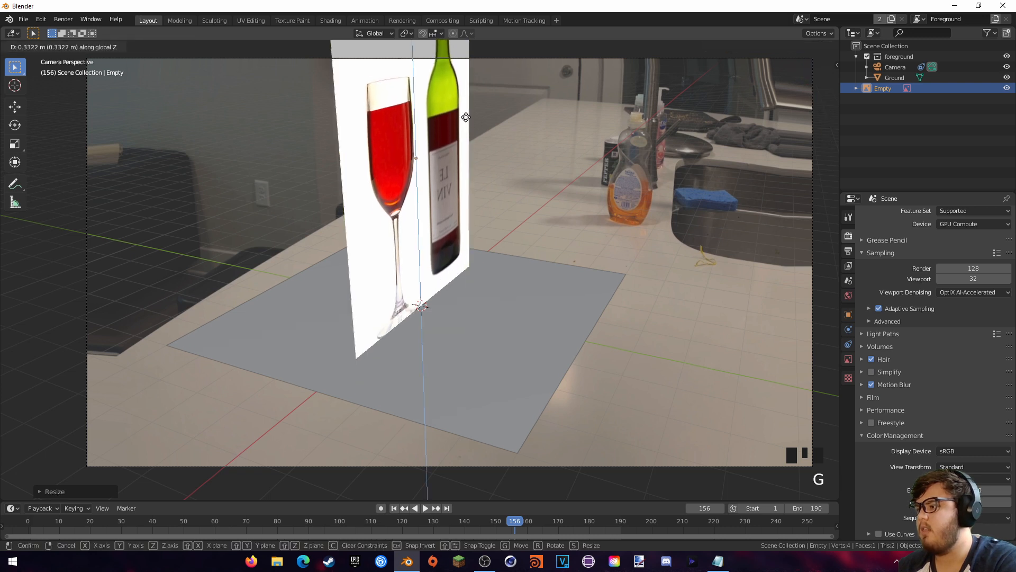
{"action": "left_click", "coordinate": [465, 117]}
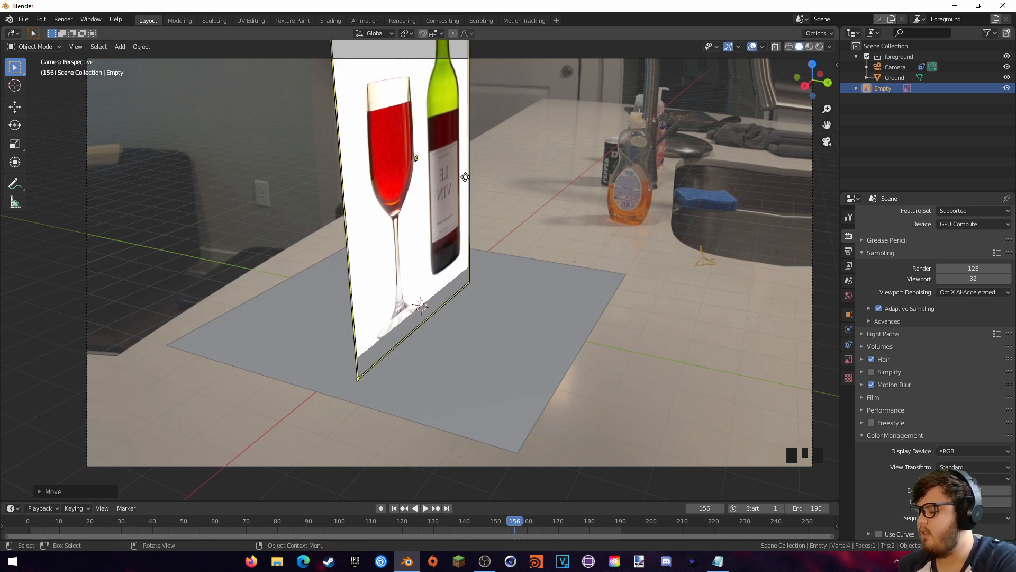
- Shift the reference image horizontally toward the ground plane's far edge and rotate it 90° about Z
{"action": "key", "text": "g"}
{"action": "key", "text": "shift+z"}
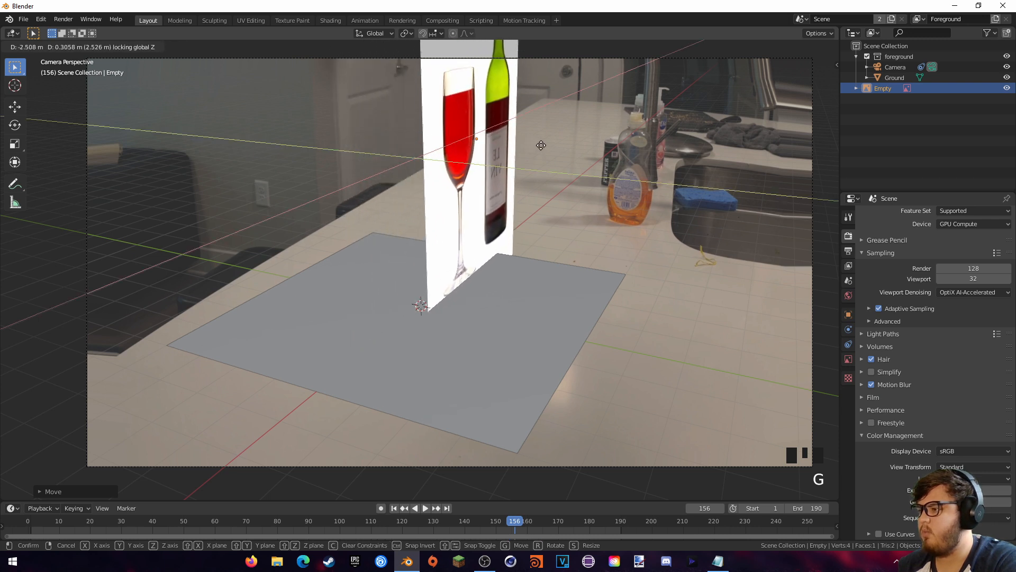
{"action": "left_click", "coordinate": [532, 150]}
{"action": "key", "text": "r"}
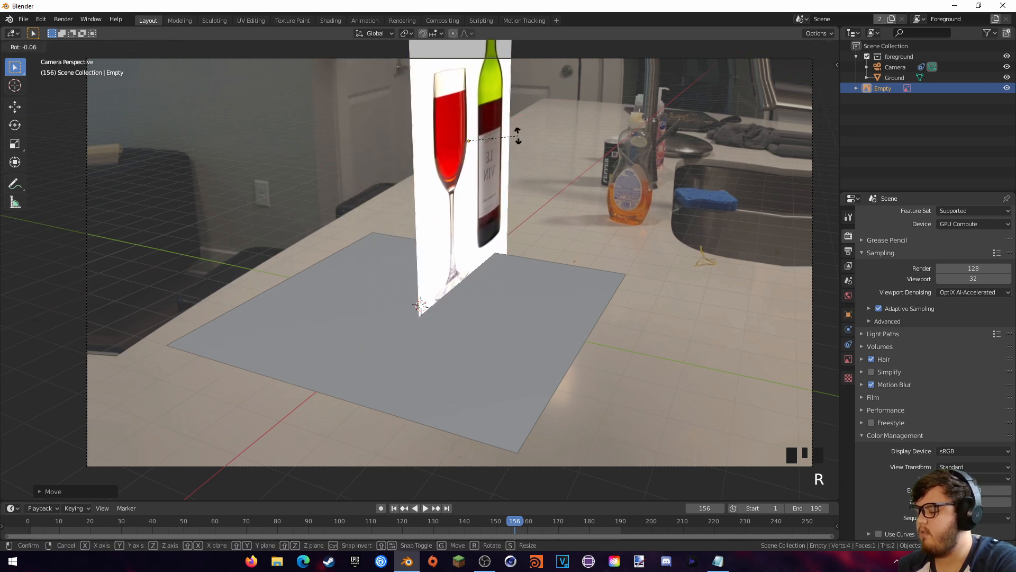
{"action": "type", "text": "z90"}
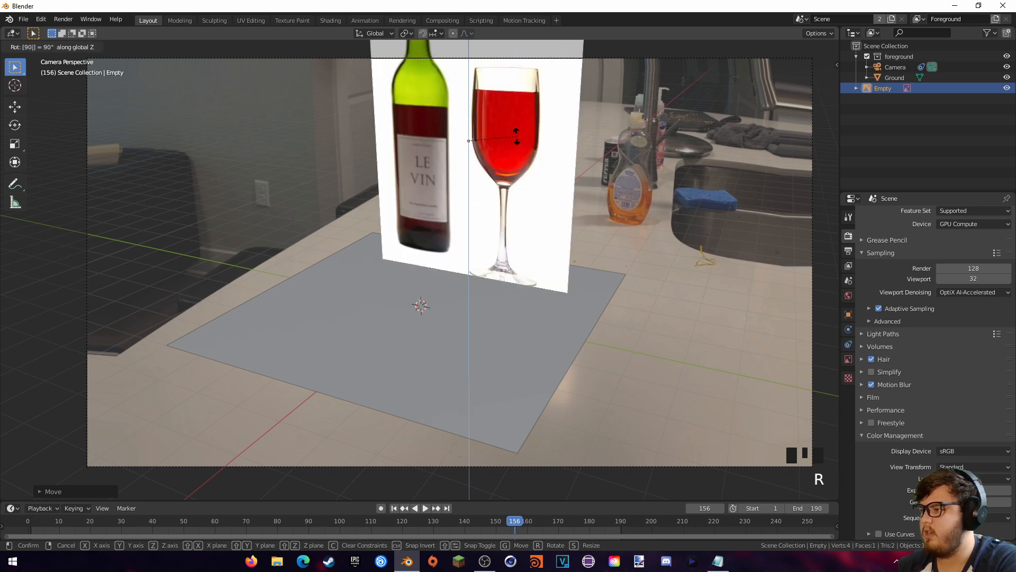
{"action": "left_click", "coordinate": [517, 135]}
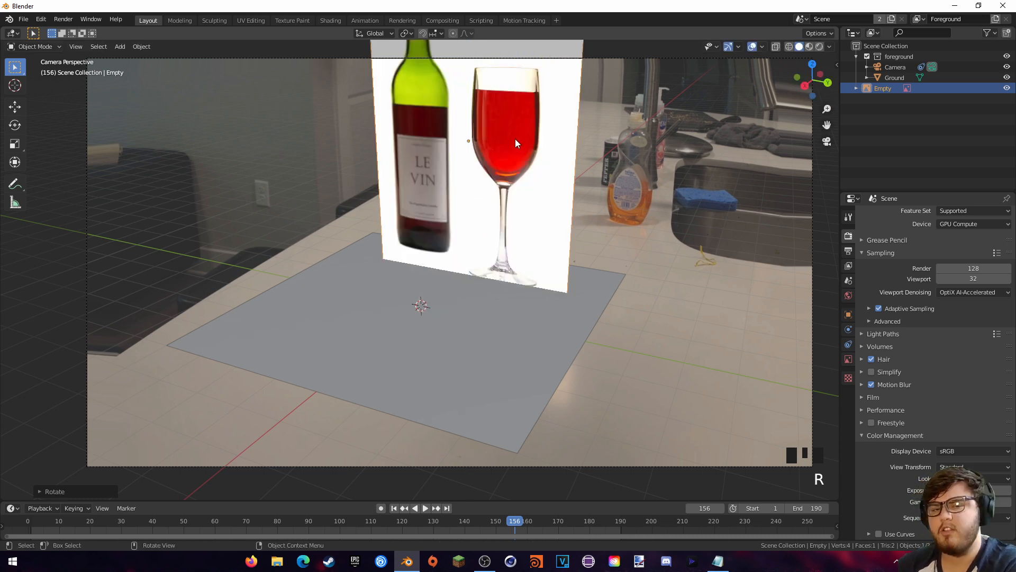
- Switch to the right orthographic view and add a cylinder mesh
{"action": "key", "text": "KP_1"}
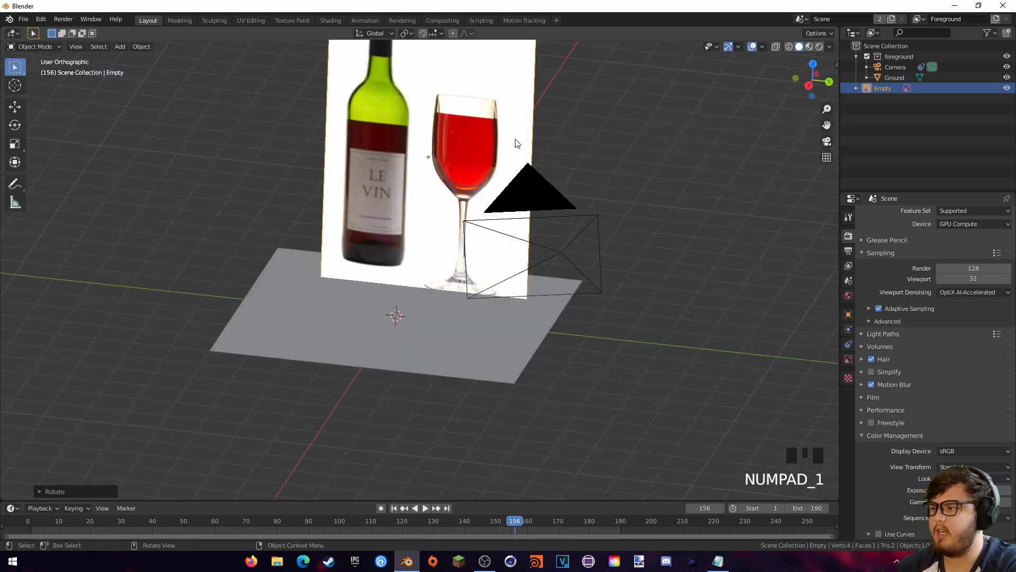
{"action": "key", "text": "KP_3"}
{"action": "scroll", "coordinate": [497, 186], "scroll_direction": "up", "scroll_amount": 2}
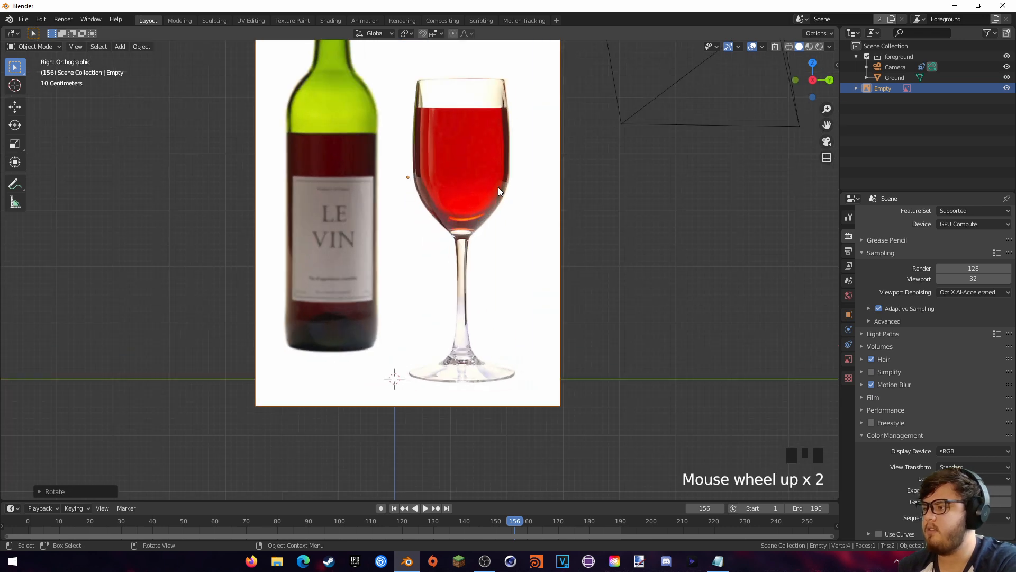
{"action": "middle_click_drag", "start_coordinate": [497, 186], "coordinate": [444, 213], "text": "shift"}
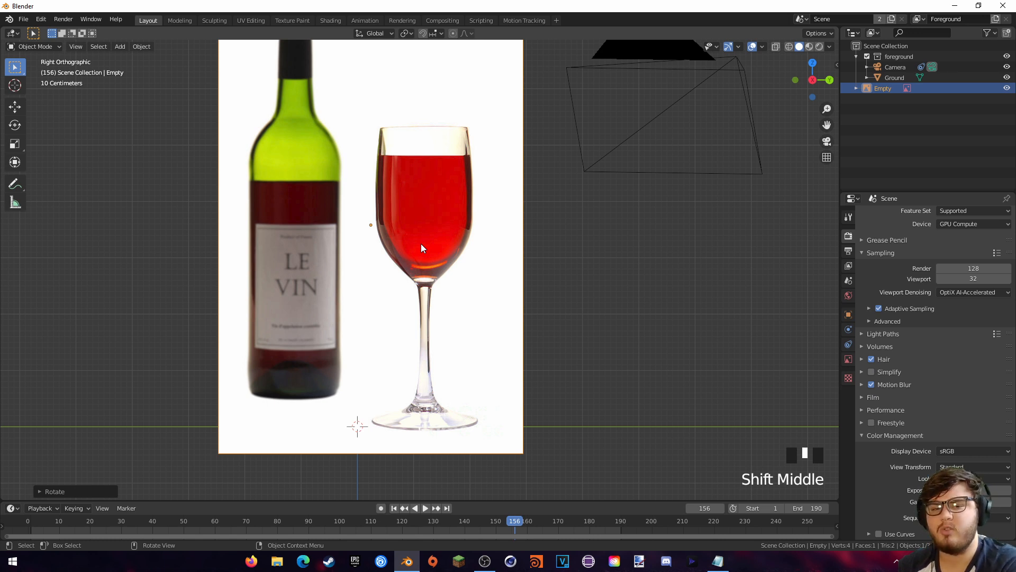
{"action": "middle_click_drag", "start_coordinate": [444, 243], "coordinate": [430, 248], "text": "shift"}
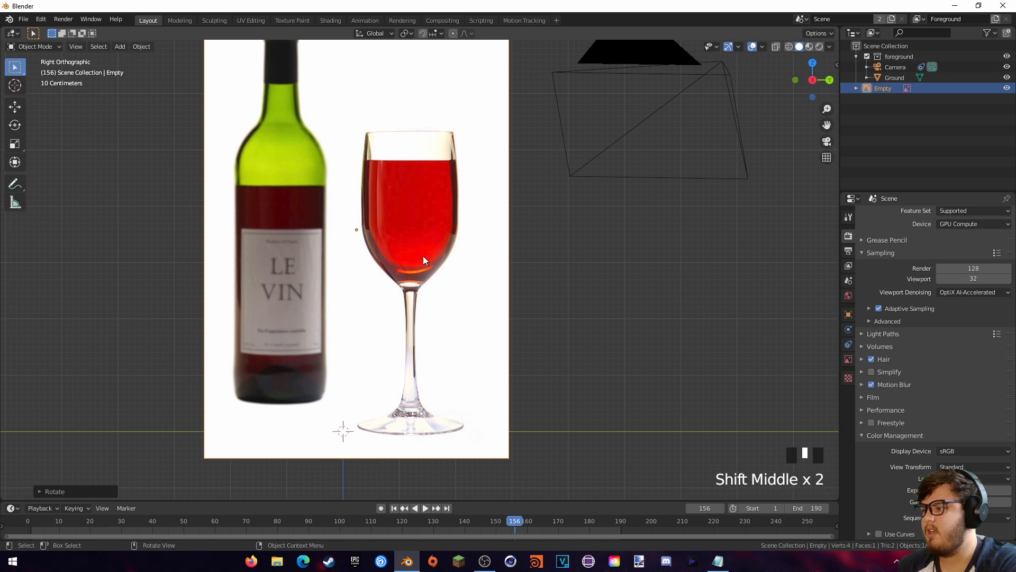
{"action": "key", "text": "shift+a"}
{"action": "mouse_move", "coordinate": [344, 291]}
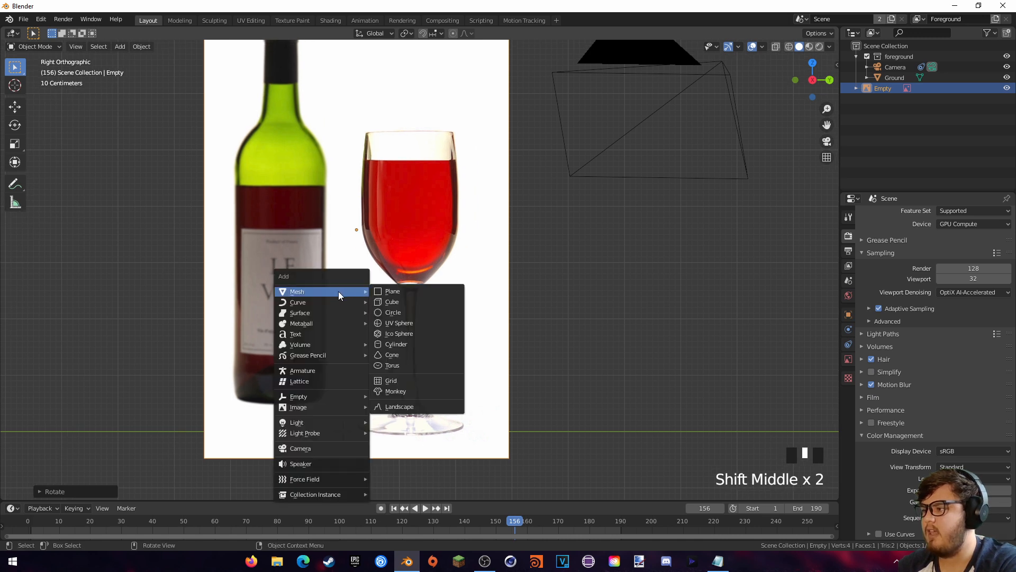
{"action": "left_click", "coordinate": [404, 343]}
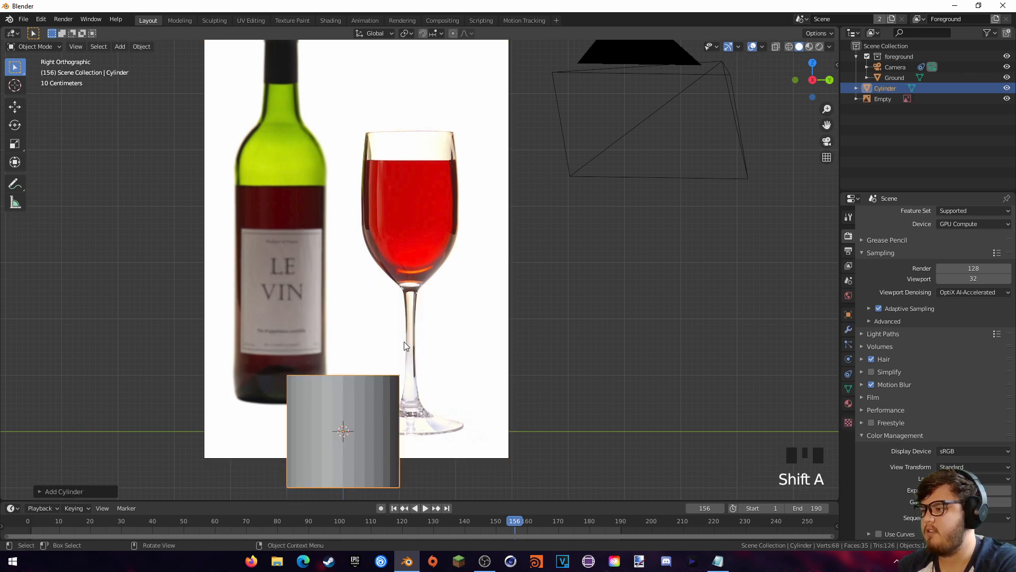
- Move the cylinder over the wine glass's stem and scale it to match the width of the foot
{"action": "key", "text": "g"}
{"action": "key", "text": "s"}
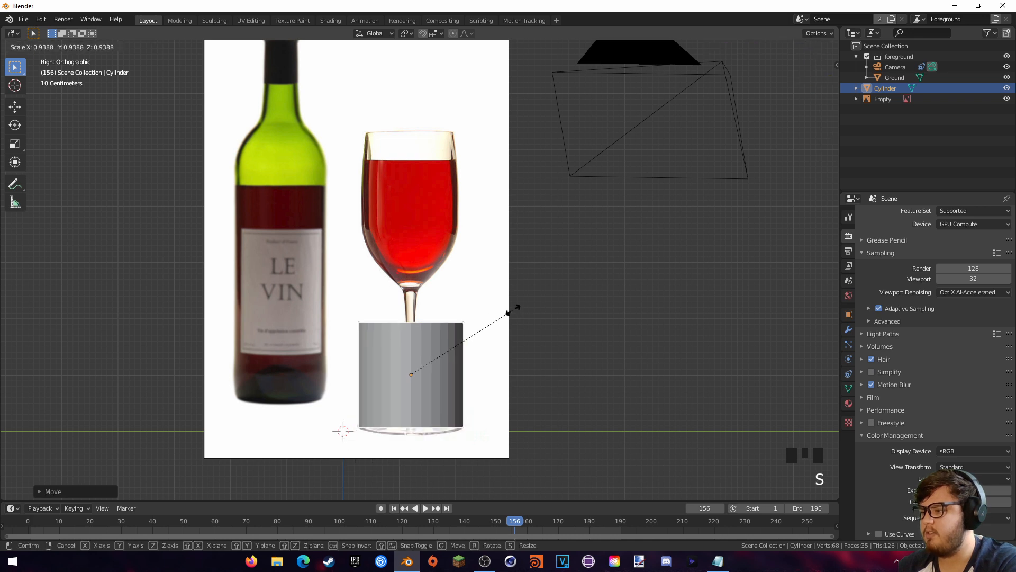
{"action": "left_click", "coordinate": [510, 309]}
{"action": "key", "text": "g"}
{"action": "left_click", "coordinate": [512, 310]}
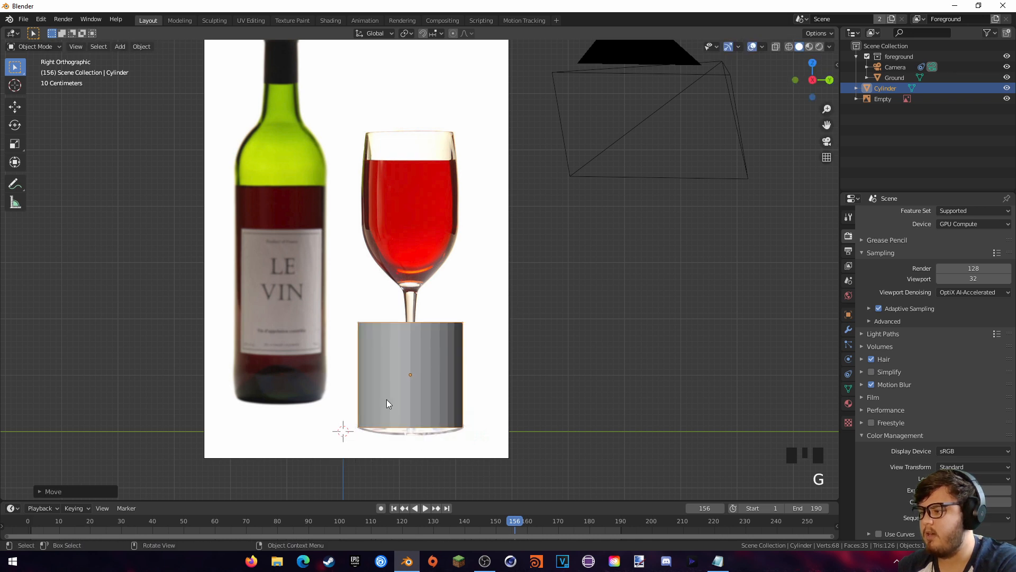
- Turn on X-ray to see the reference through the cylinder and enter Edit Mode on it
{"action": "scroll", "coordinate": [417, 435], "scroll_direction": "up", "scroll_amount": 6}
{"action": "middle_click_drag", "start_coordinate": [450, 430], "coordinate": [347, 243], "text": "shift"}
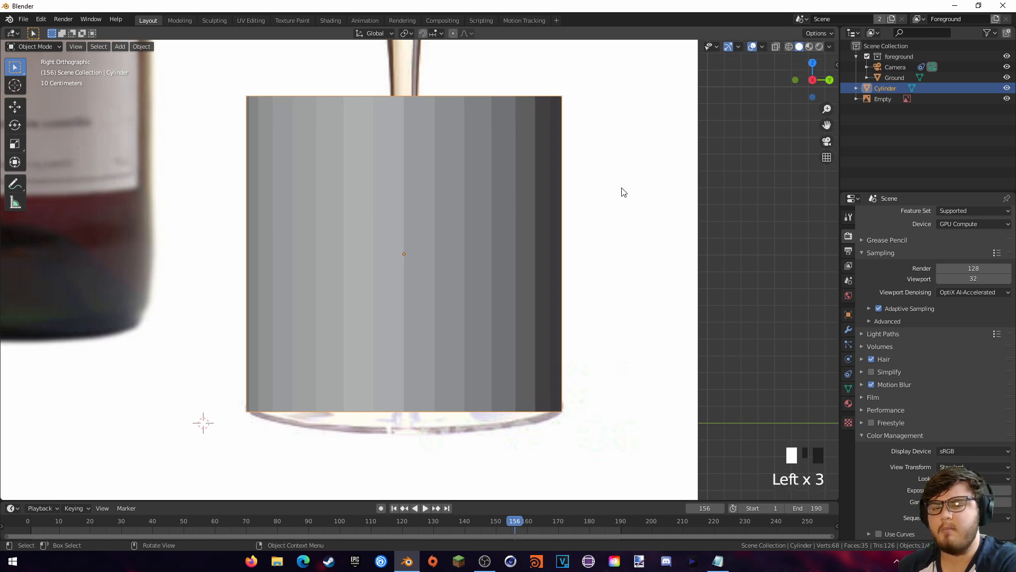
{"action": "left_click", "coordinate": [777, 48]}
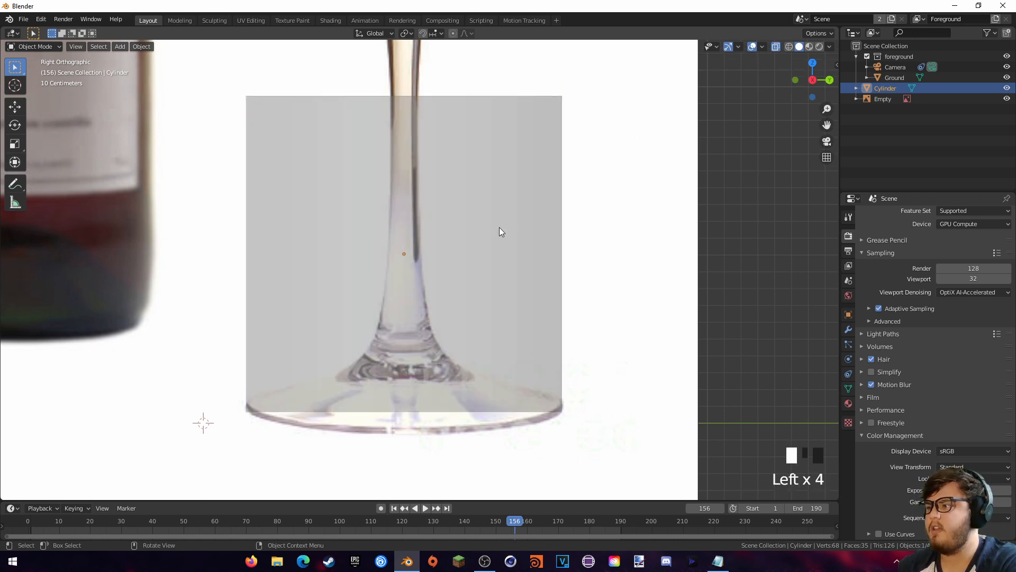
{"action": "middle_click_drag", "start_coordinate": [500, 228], "coordinate": [511, 243], "text": "shift"}
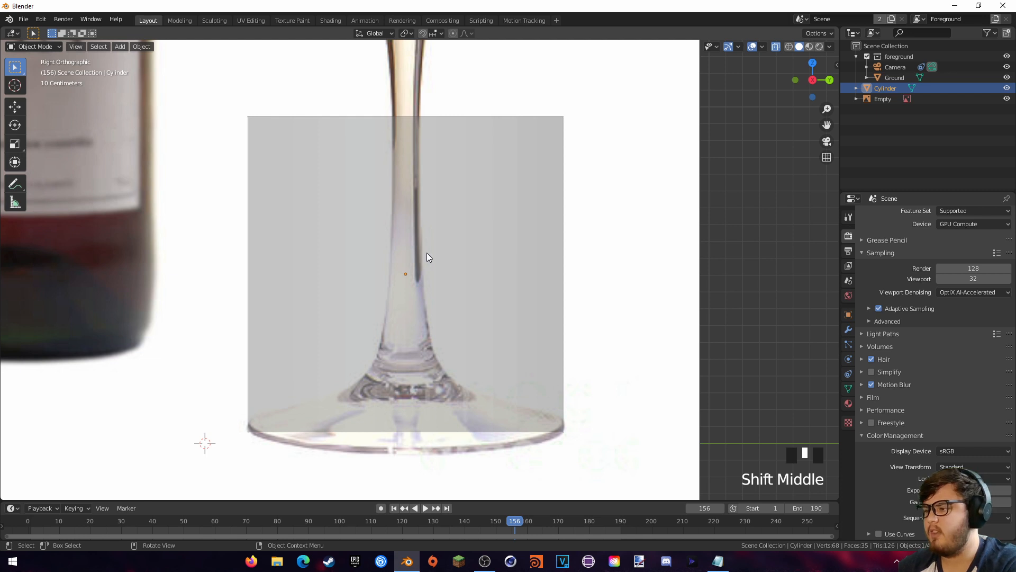
{"action": "key", "text": "Tab"}
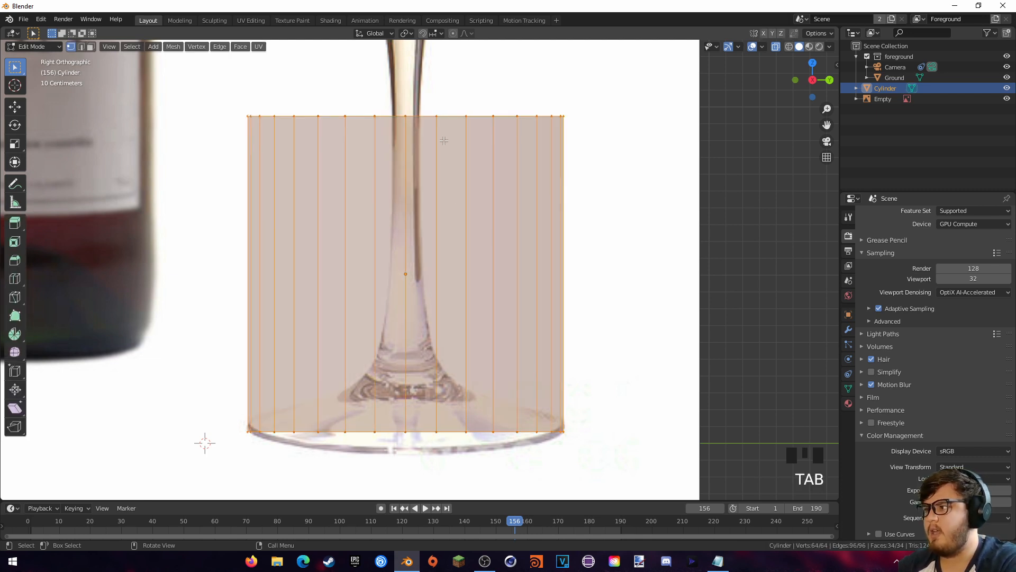
- Select the cylinder's upper edge loop and lower it about 1.79 m along Z to form a thin disc for the foot
{"action": "left_click", "coordinate": [421, 116], "text": "ctrl"}
{"action": "left_click", "coordinate": [446, 111]}
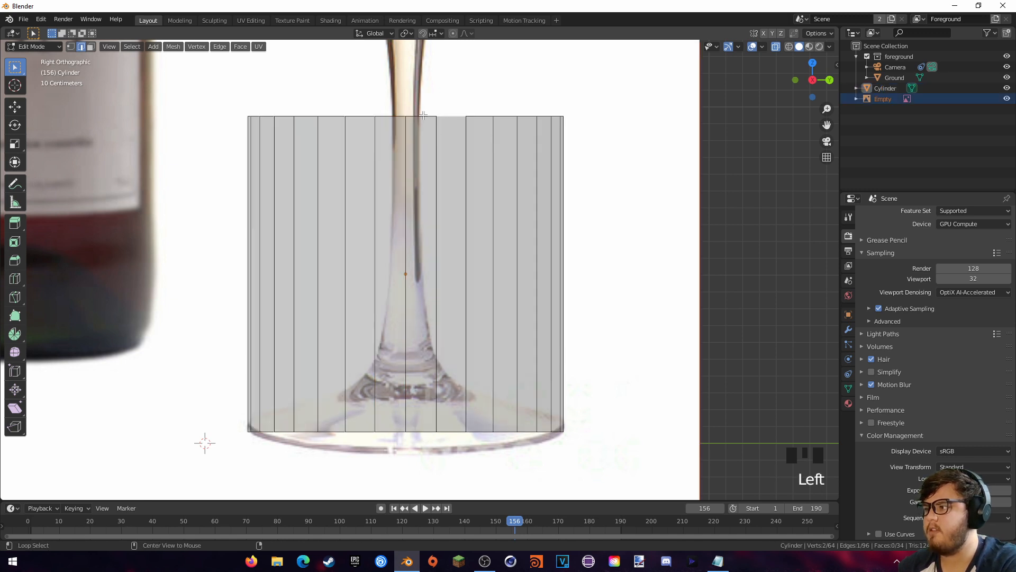
{"action": "left_click", "coordinate": [423, 115], "text": "alt"}
{"action": "key", "text": "g"}
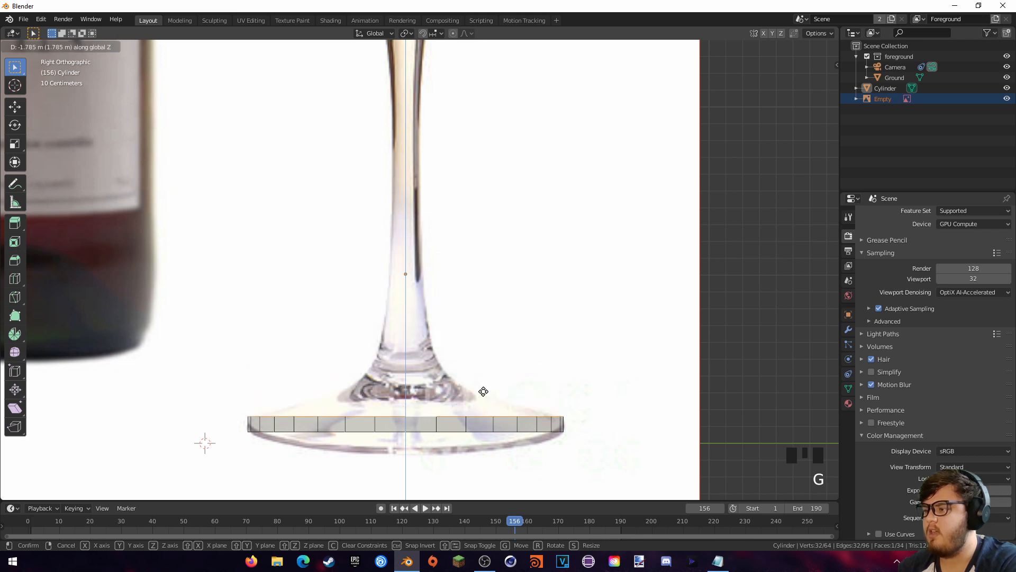
{"action": "left_click", "coordinate": [483, 391]}
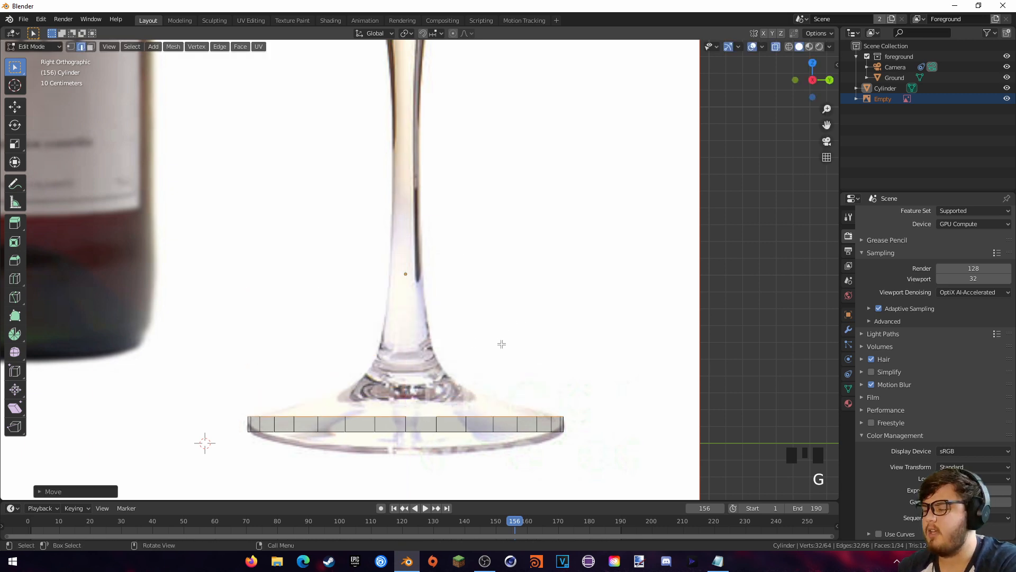
- Extrude the disc's upper loop upward and scale it inward to follow the sloping foot of the glass
{"action": "key", "text": "e"}
{"action": "left_click", "coordinate": [503, 319]}
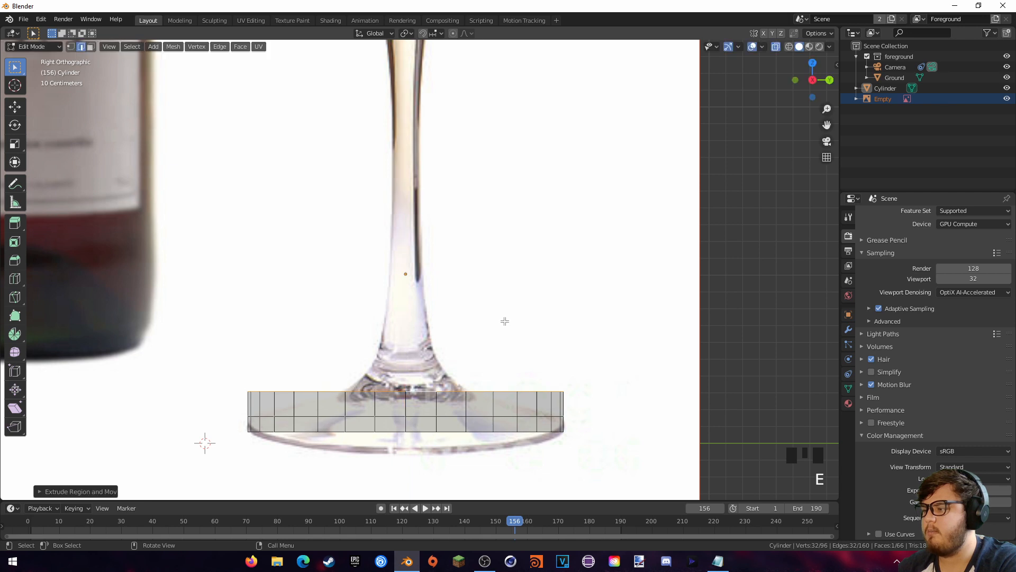
{"action": "key", "text": "ctrl+z"}
{"action": "key", "text": "s"}
{"action": "left_click", "coordinate": [461, 347]}
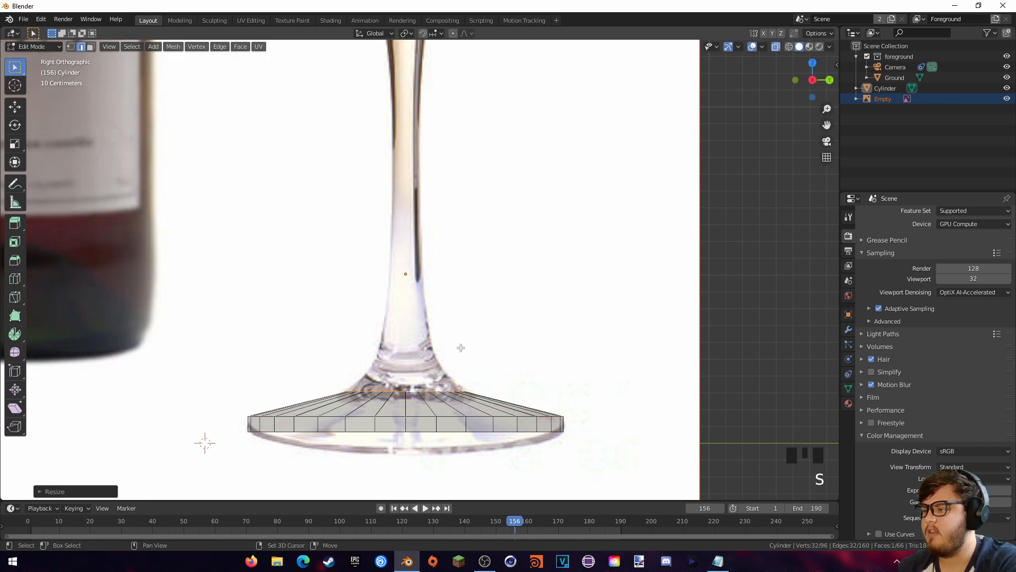
- Extrude the loop up from the foot and scale it down to the width of the stem's lower end
{"action": "middle_click_drag", "start_coordinate": [460, 347], "coordinate": [469, 386], "text": "shift"}
{"action": "key", "text": "e"}
{"action": "left_click", "coordinate": [469, 333]}
{"action": "key", "text": "s"}
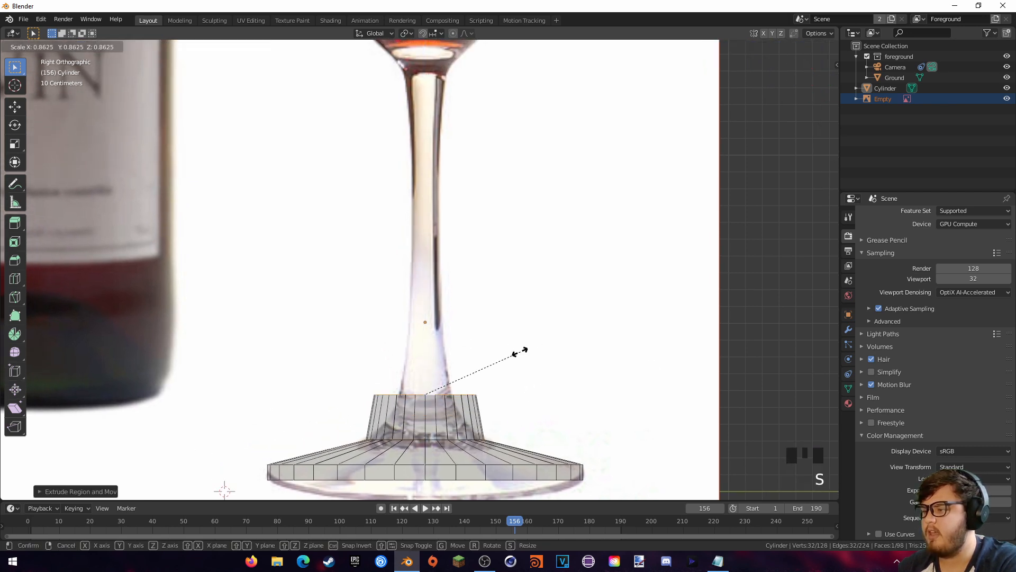
{"action": "left_click", "coordinate": [465, 351]}
- Extrude a short lower stem section upward and narrow its upper loop slightly to match the reference
{"action": "middle_click_drag", "start_coordinate": [465, 351], "coordinate": [474, 414], "text": "shift"}
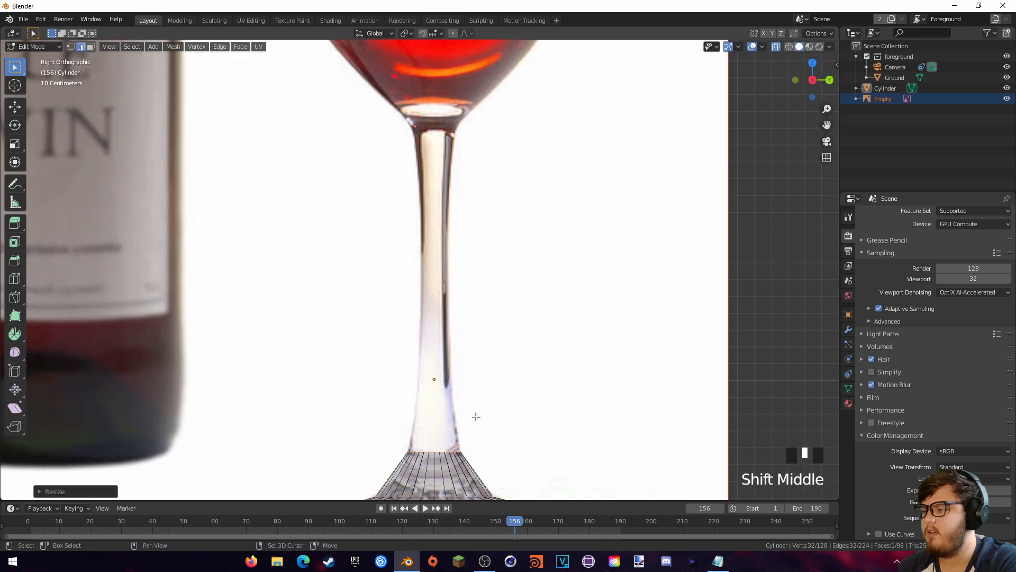
{"action": "key", "text": "e"}
{"action": "left_click", "coordinate": [507, 357]}
{"action": "key", "text": "s"}
{"action": "left_click", "coordinate": [508, 367]}
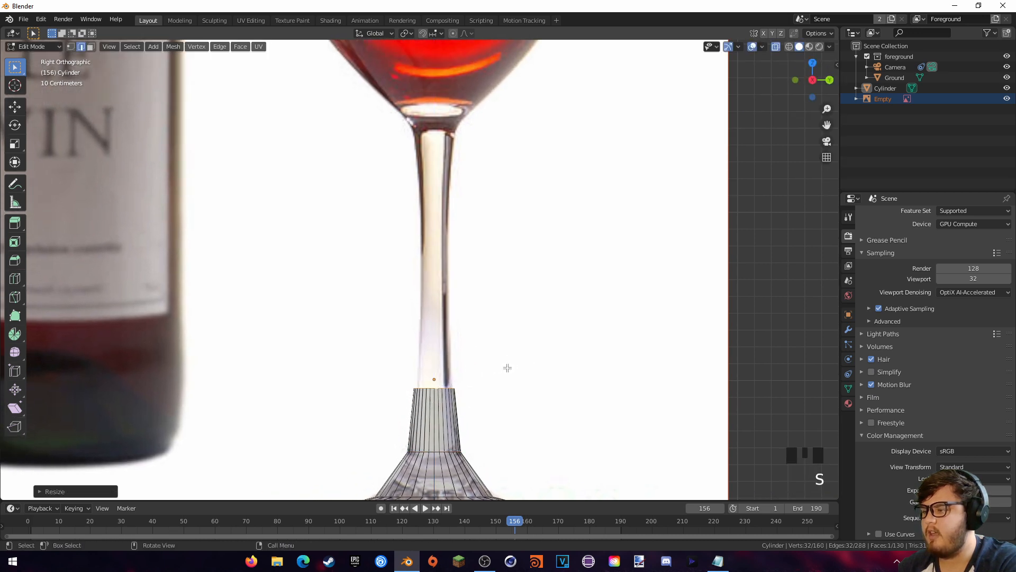
- Extrude a long middle stem section upward and scale its upper loop to the stem's narrowest width
{"action": "middle_click_drag", "start_coordinate": [496, 356], "coordinate": [476, 379], "text": "shift"}
{"action": "key", "text": "e"}
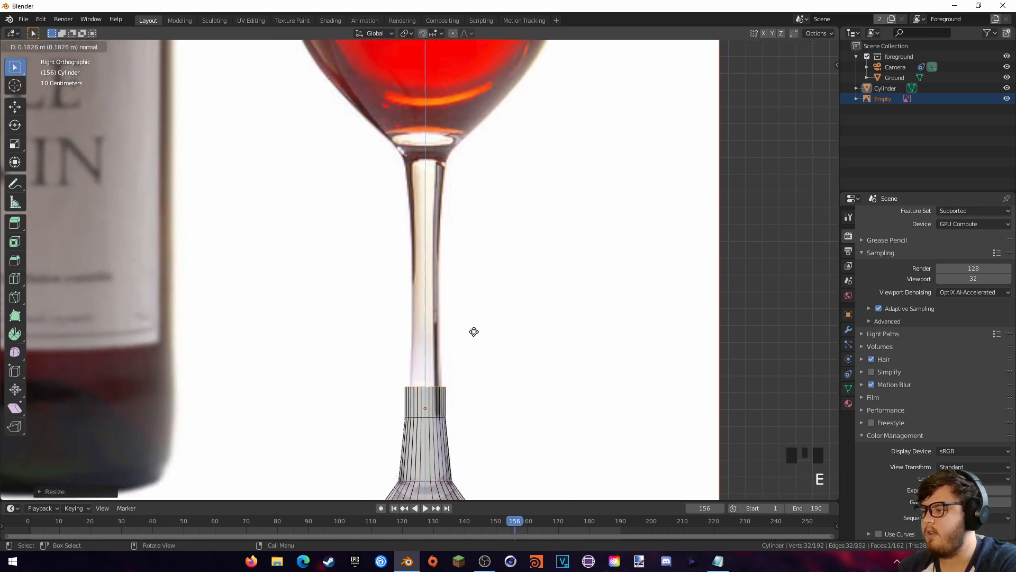
{"action": "left_click", "coordinate": [475, 206]}
{"action": "key", "text": "s"}
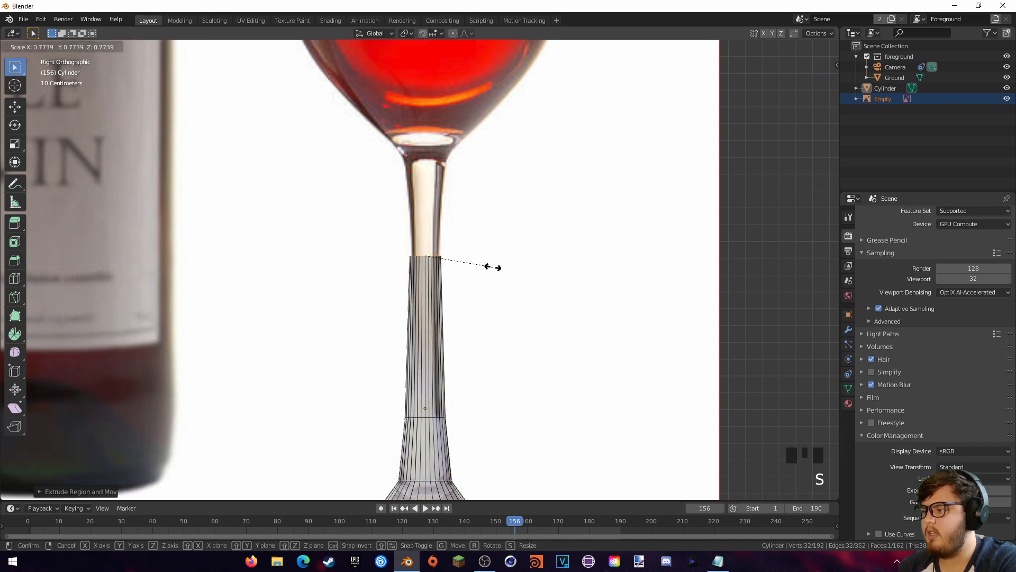
{"action": "left_click", "coordinate": [488, 268]}
- Extrude two more stem sections upward and widen the uppermost loop to match the stem's top just below the bowl
{"action": "middle_click_drag", "start_coordinate": [487, 268], "coordinate": [491, 340], "text": "shift"}
{"action": "key", "text": "e"}
{"action": "left_click", "coordinate": [479, 281]}
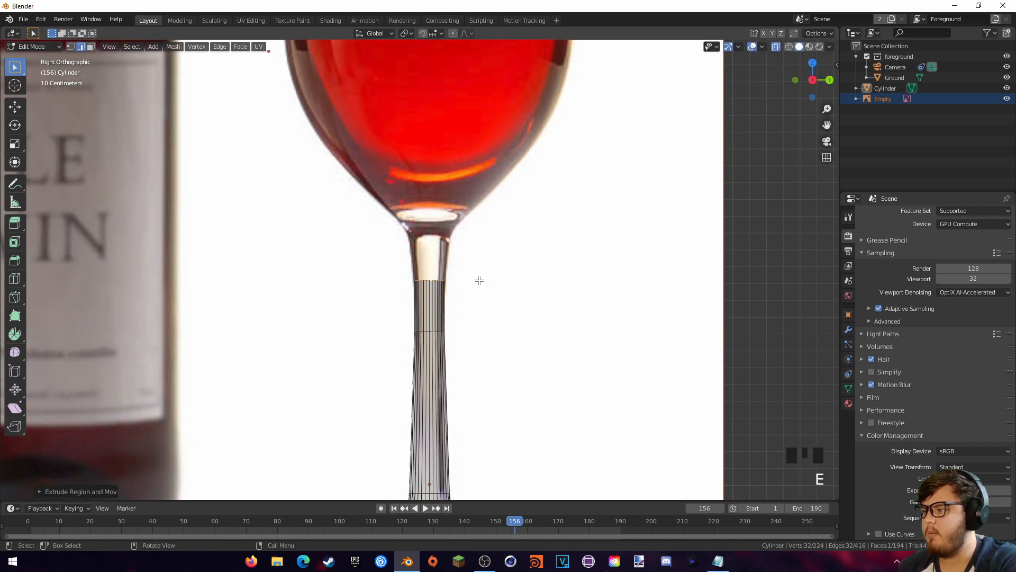
{"action": "key", "text": "e"}
{"action": "left_click", "coordinate": [466, 230]}
{"action": "key", "text": "s"}
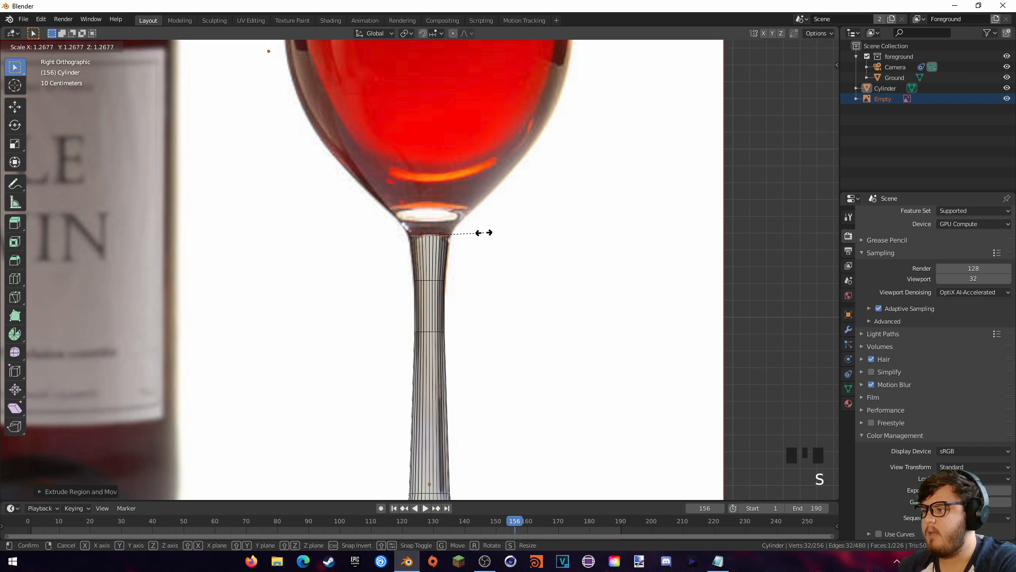
{"action": "left_click", "coordinate": [490, 231]}
- Extrude the loop up from the stem and scale it outward to form the bowl's flaring base along the reference
{"action": "middle_click_drag", "start_coordinate": [490, 231], "coordinate": [469, 357], "text": "shift"}
{"action": "key", "text": "e"}
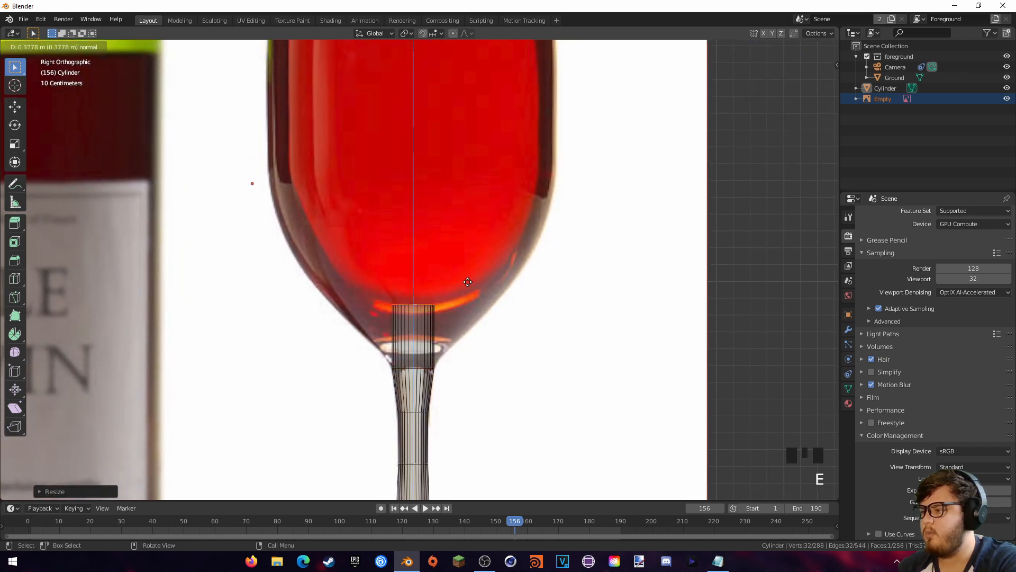
{"action": "left_click", "coordinate": [492, 296]}
{"action": "key", "text": "s"}
{"action": "left_click", "coordinate": [635, 279]}
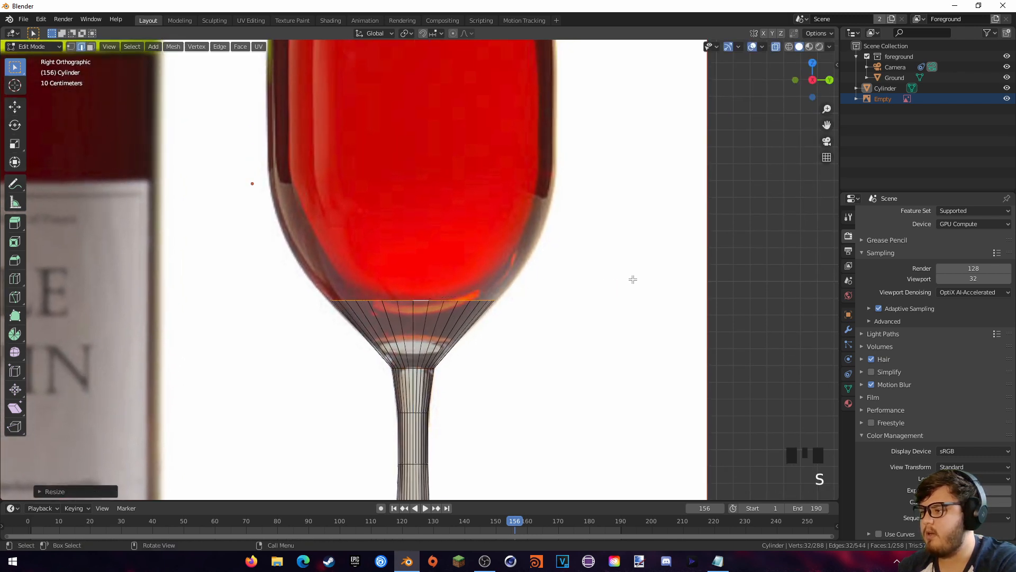
- Extrude the next lower bowl section upward and scale its loop outward to follow the curved side of the reference
{"action": "middle_click_drag", "start_coordinate": [511, 289], "coordinate": [510, 370], "text": "shift"}
{"action": "key", "text": "e"}
{"action": "left_click", "coordinate": [517, 294]}
{"action": "key", "text": "s"}
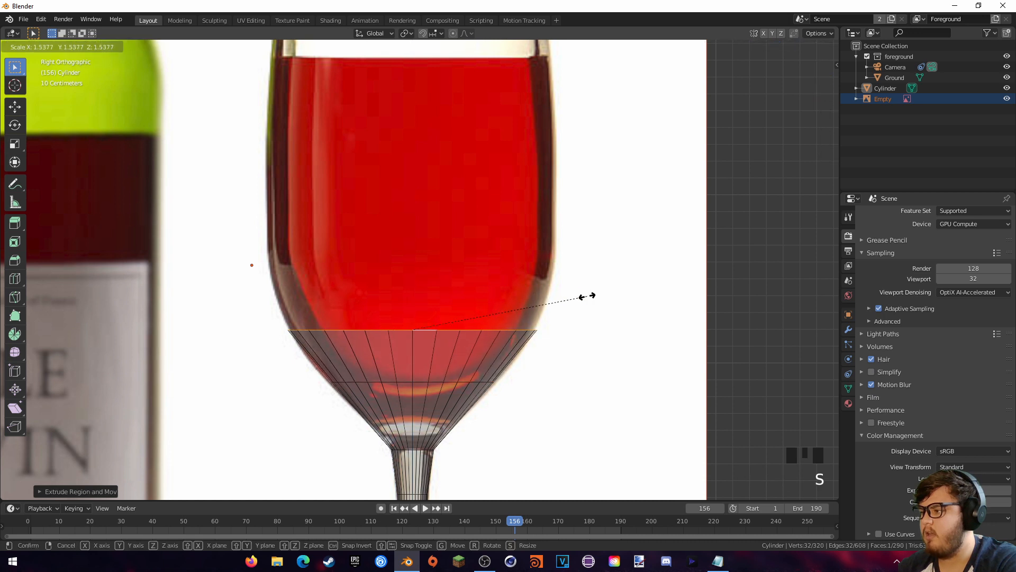
{"action": "left_click", "coordinate": [583, 298]}
- Extrude another bowl section upward and scale its loop out to the bowl's full width
{"action": "middle_click_drag", "start_coordinate": [582, 297], "coordinate": [576, 357], "text": "shift"}
{"action": "key", "text": "e"}
{"action": "left_click", "coordinate": [526, 295]}
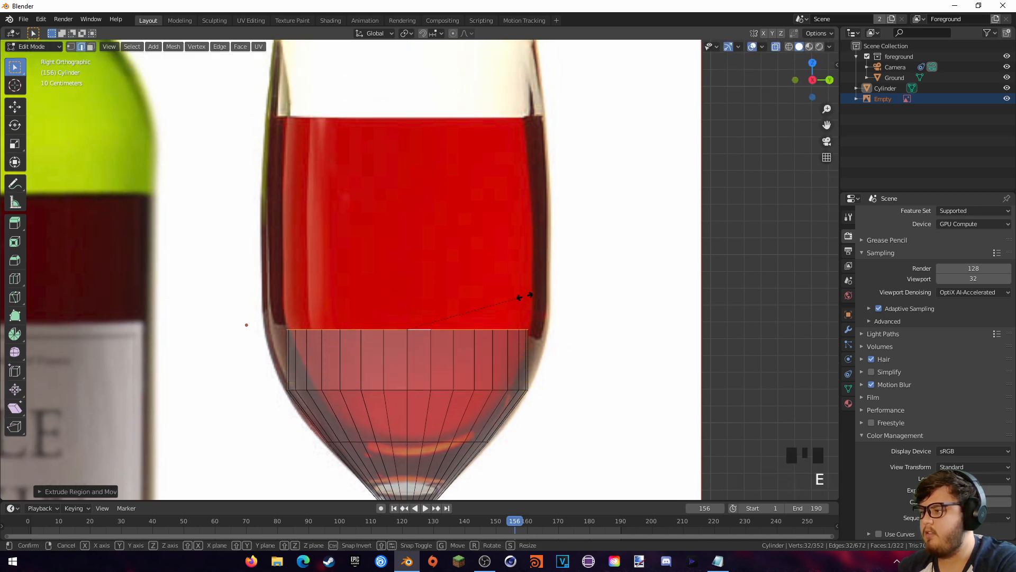
{"action": "key", "text": "s"}
{"action": "left_click", "coordinate": [551, 296]}
- Extrude the bowl's tall straight side, plus a section above the wine level scaled slightly inward to match the taper
{"action": "middle_click_drag", "start_coordinate": [539, 297], "coordinate": [547, 352], "text": "shift"}
{"action": "key", "text": "e"}
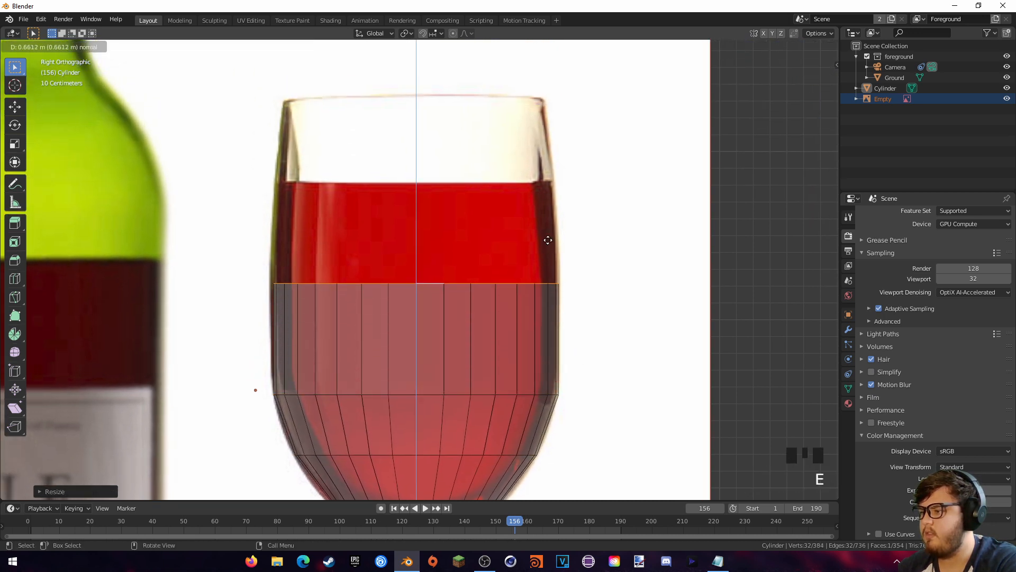
{"action": "left_click", "coordinate": [554, 182]}
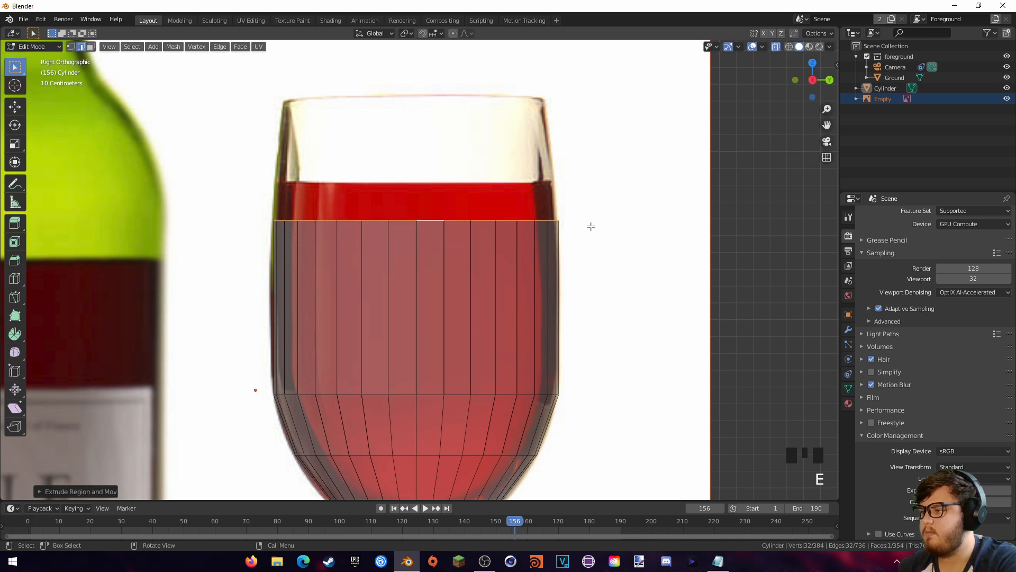
{"action": "key", "text": "e"}
{"action": "left_click", "coordinate": [584, 166]}
{"action": "key", "text": "s"}
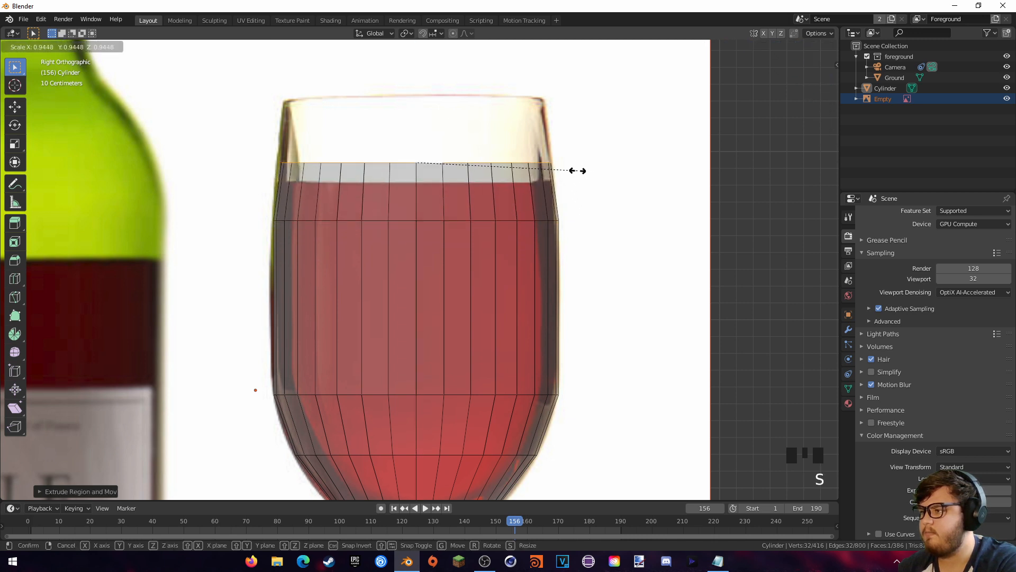
{"action": "left_click", "coordinate": [577, 170]}
- Extrude the bowl wall up to just below the rim and scale its loop slightly inward
{"action": "middle_click_drag", "start_coordinate": [579, 170], "coordinate": [565, 268], "text": "shift"}
{"action": "key", "text": "e"}
{"action": "left_click", "coordinate": [567, 218]}
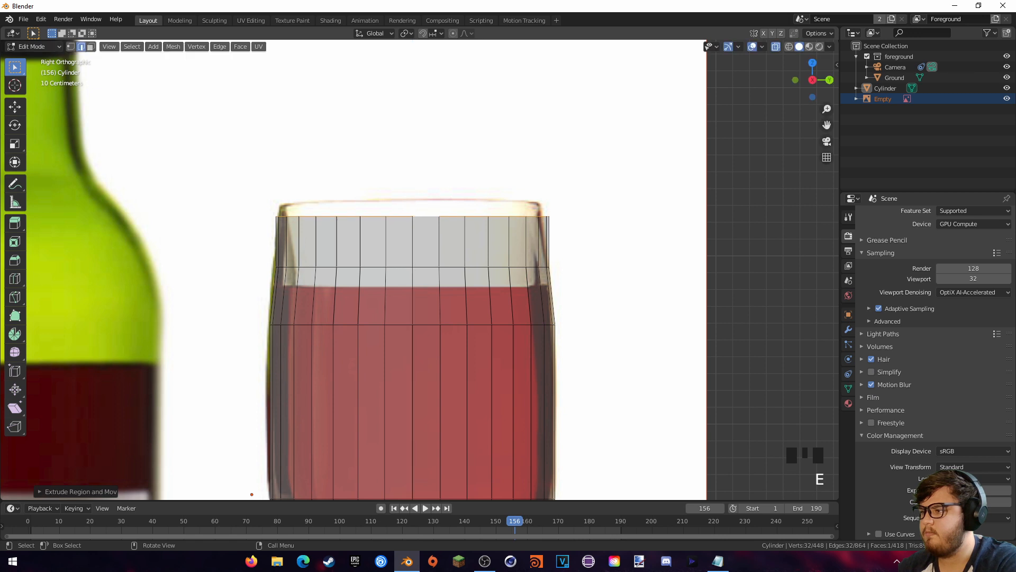
{"action": "key", "text": "s"}
{"action": "left_click", "coordinate": [561, 217]}
- Extrude a short final section up to the glass rim and scale it inward to match the reference
{"action": "key", "text": "e"}
{"action": "left_click", "coordinate": [560, 208]}
{"action": "key", "text": "s"}
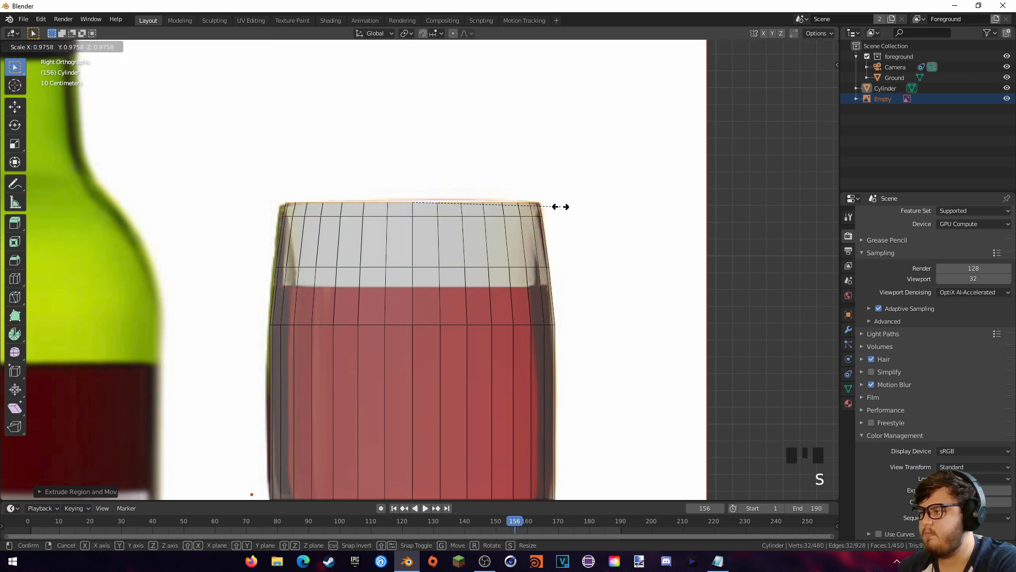
{"action": "left_click", "coordinate": [560, 206]}
{"action": "middle_click_drag", "start_coordinate": [540, 188], "coordinate": [538, 247], "text": "shift"}
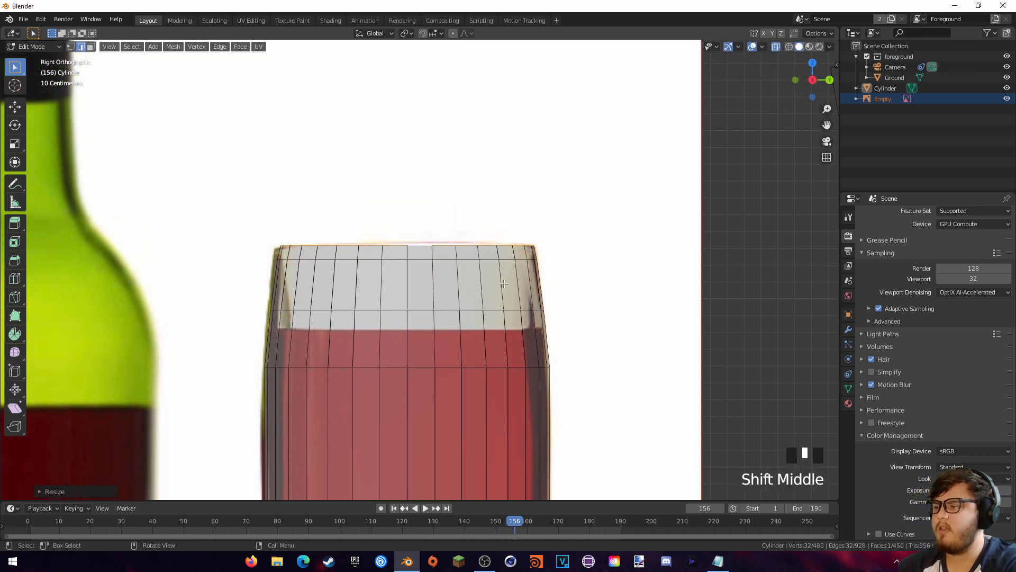
{"action": "middle_click_drag", "start_coordinate": [503, 284], "coordinate": [495, 221], "text": "shift"}
- Turn off X-ray display and delete the face capping the glass's rim so the bowl is open
{"action": "key", "text": "Tab"}
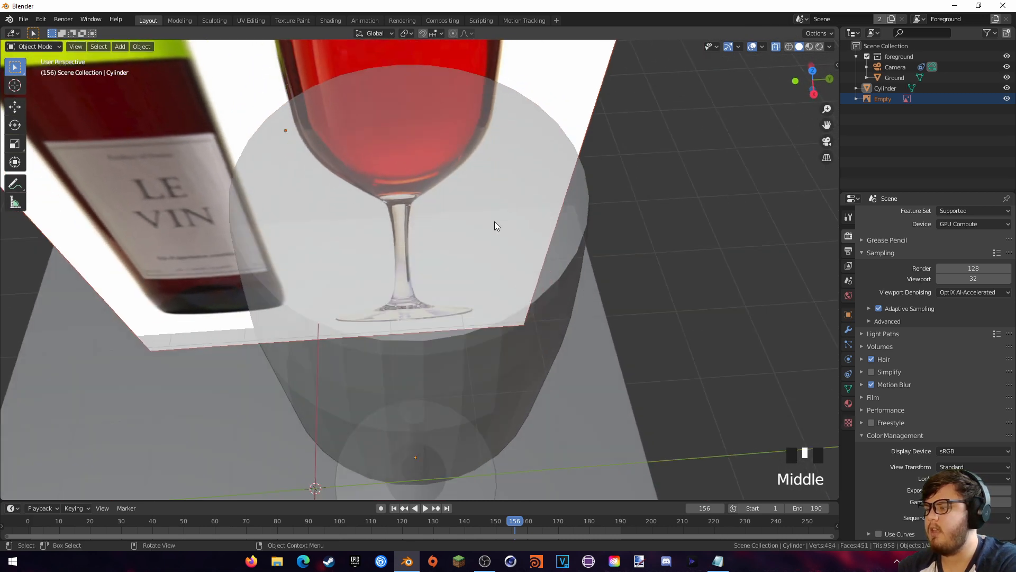
{"action": "left_click", "coordinate": [776, 49]}
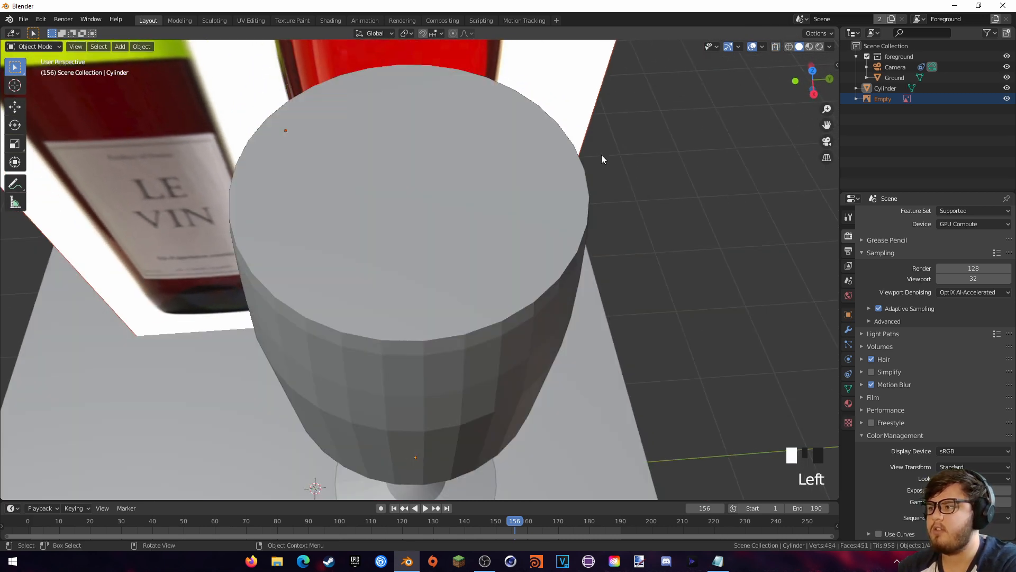
{"action": "scroll", "coordinate": [603, 151], "scroll_direction": "down", "scroll_amount": 2}
{"action": "key", "text": "Tab"}
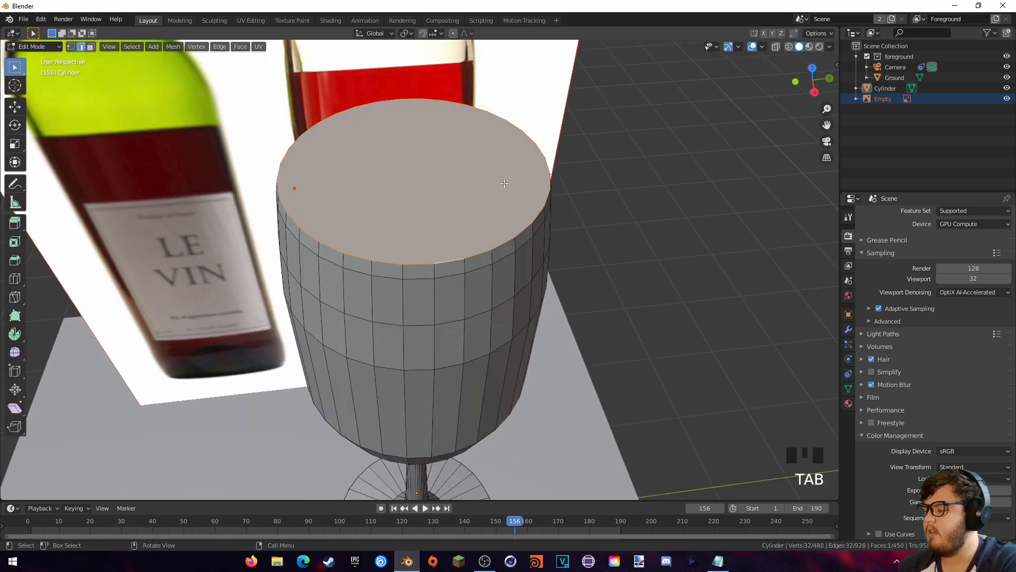
{"action": "key", "text": "3"}
{"action": "left_click", "coordinate": [450, 176]}
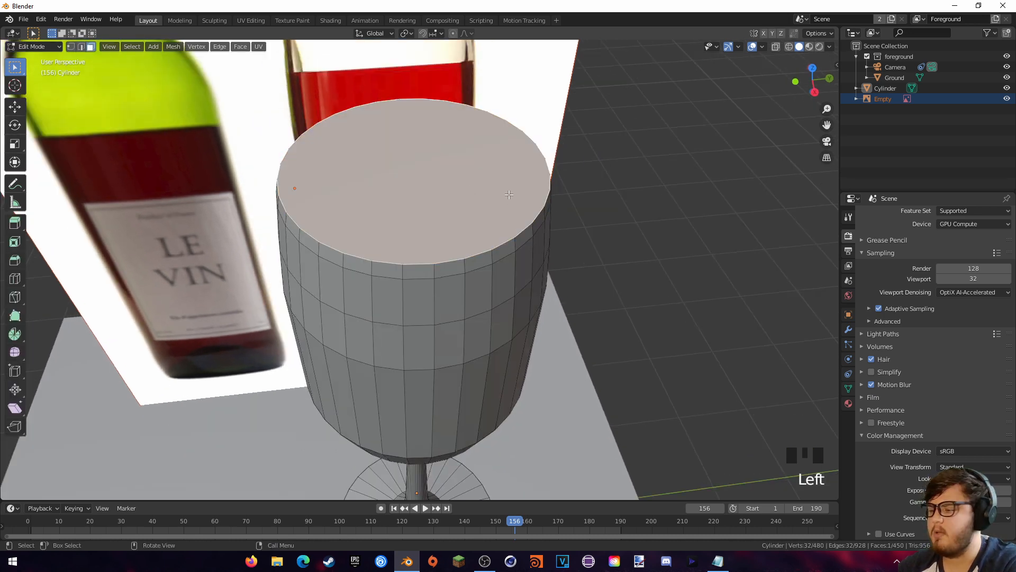
{"action": "key", "text": "x"}
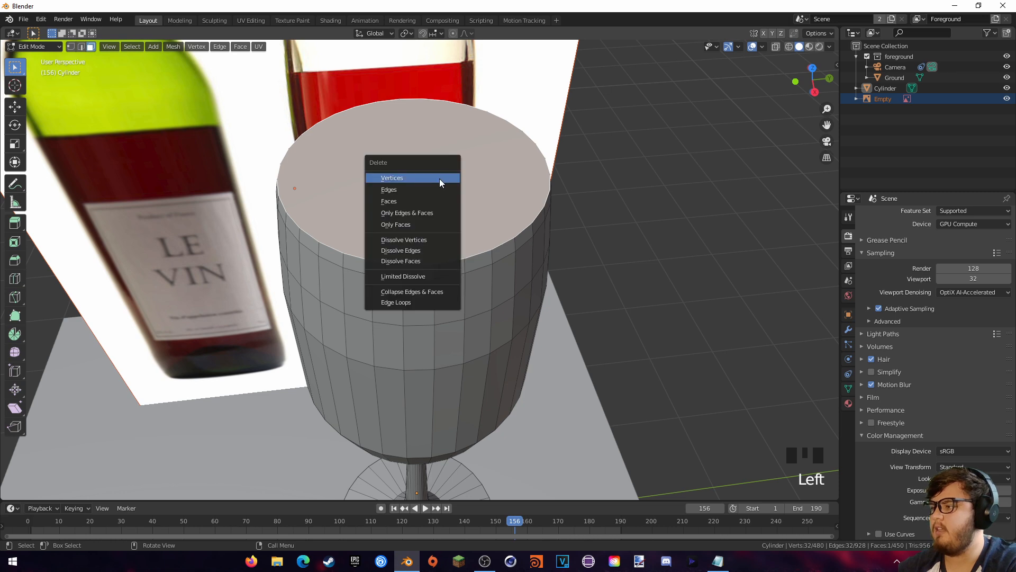
{"action": "left_click", "coordinate": [413, 202]}
{"action": "middle_click_drag", "start_coordinate": [418, 199], "coordinate": [472, 222]}
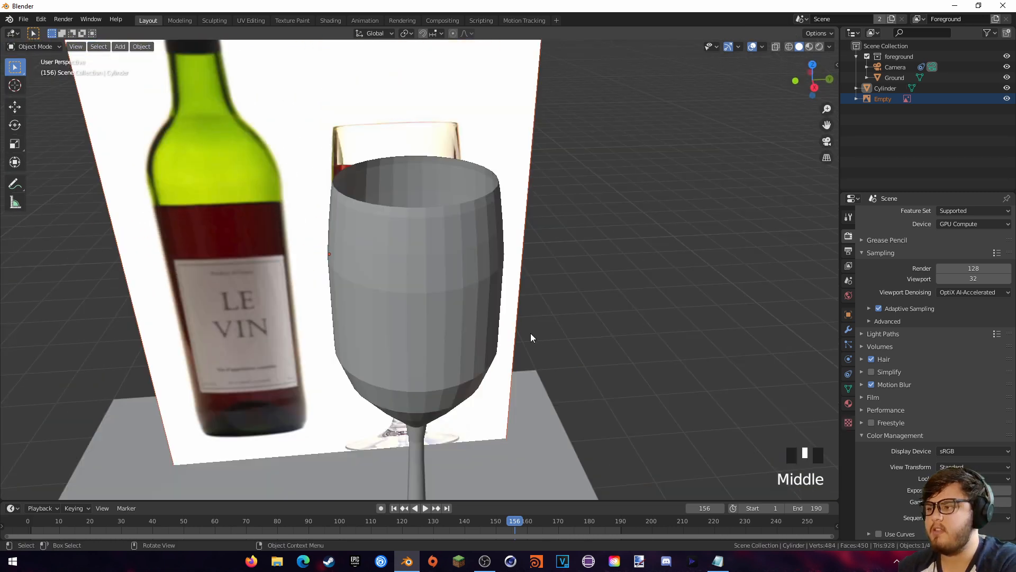
{"action": "mouse_move", "coordinate": [530, 333]}
{"action": "middle_mouse_down"}
{"action": "mouse_move", "coordinate": [518, 341]}
{"action": "mouse_move", "coordinate": [531, 351]}
{"action": "middle_mouse_up"}
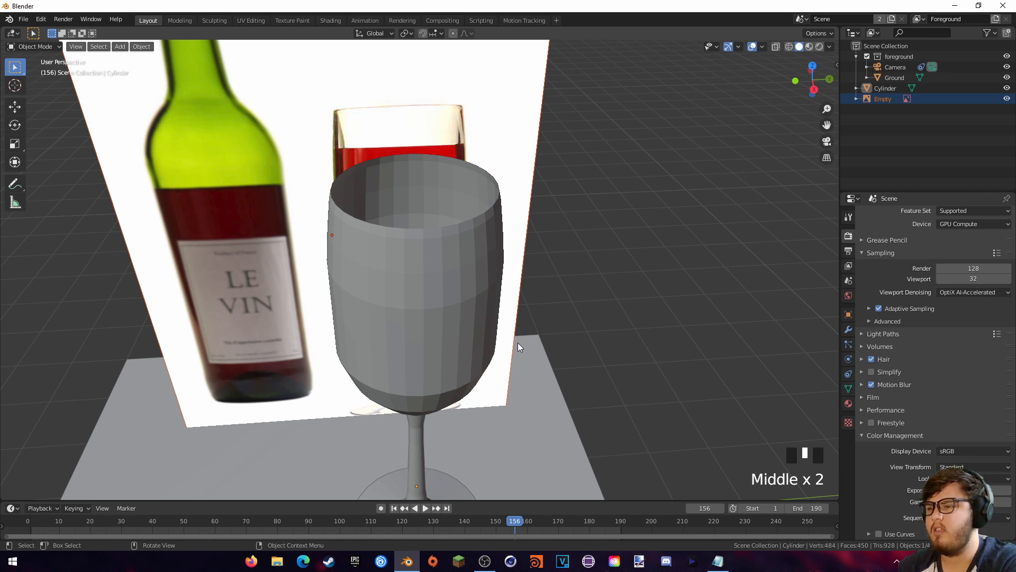
- Add a Subdivision Surface modifier to the glass with both viewport and render levels set to 3
{"action": "left_click", "coordinate": [845, 334]}
{"action": "left_click", "coordinate": [905, 214]}
{"action": "left_click", "coordinate": [823, 391]}
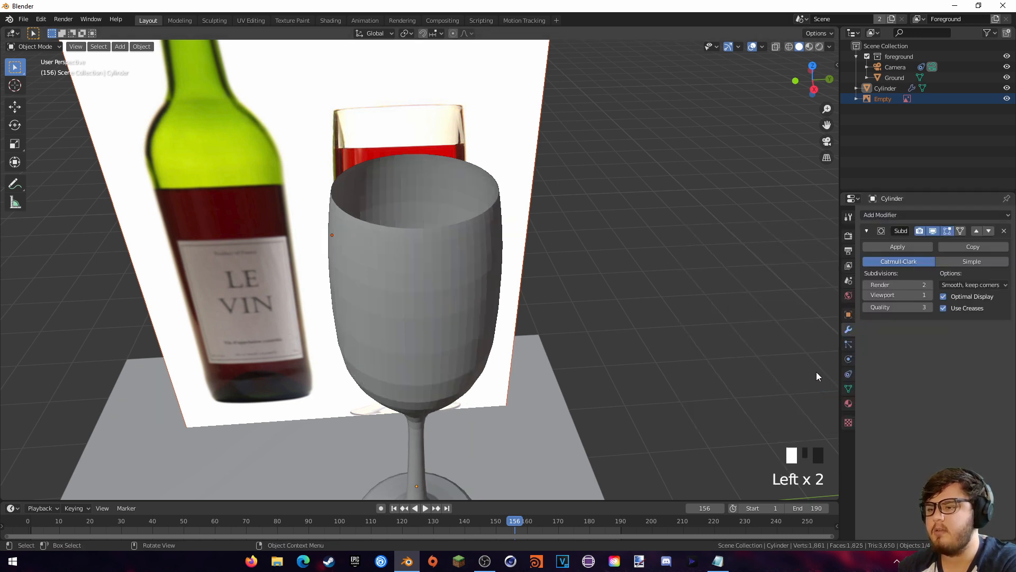
{"action": "left_click", "coordinate": [925, 295]}
{"action": "left_click", "coordinate": [926, 295]}
{"action": "left_click", "coordinate": [925, 285]}
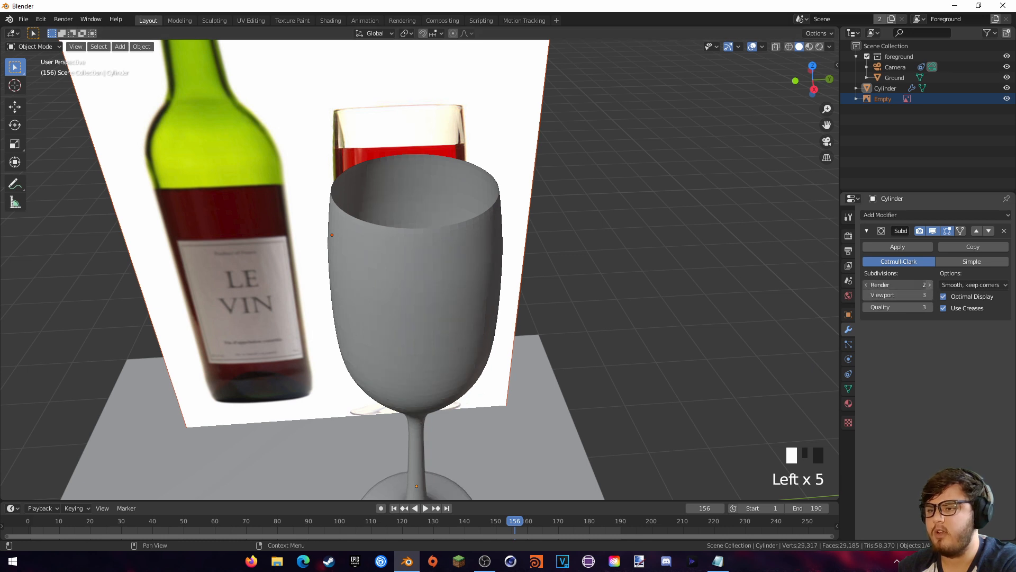
- Select the wine glass and apply Shade Smooth to it
{"action": "middle_click_drag", "start_coordinate": [496, 373], "coordinate": [499, 333]}
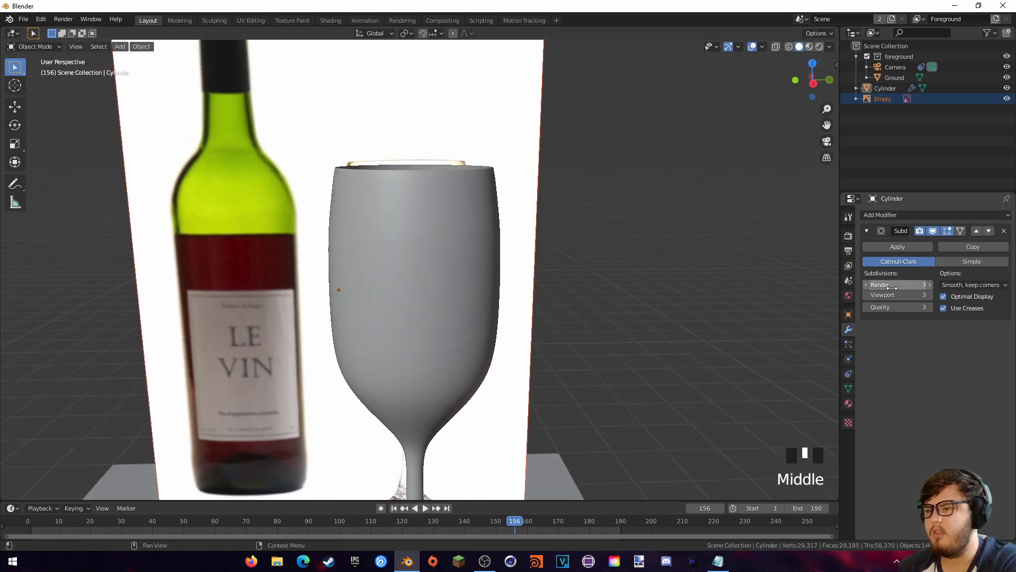
{"action": "scroll", "coordinate": [464, 379], "scroll_direction": "up", "scroll_amount": 4}
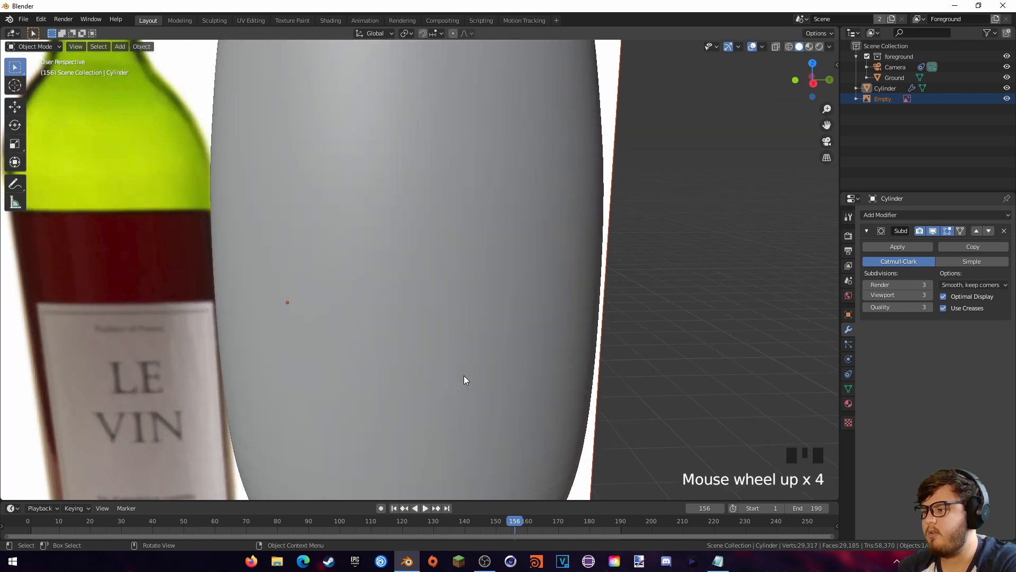
{"action": "scroll", "coordinate": [459, 376], "scroll_direction": "down", "scroll_amount": 3}
{"action": "middle_click_drag", "start_coordinate": [444, 356], "coordinate": [444, 374]}
{"action": "right_click", "coordinate": [448, 307]}
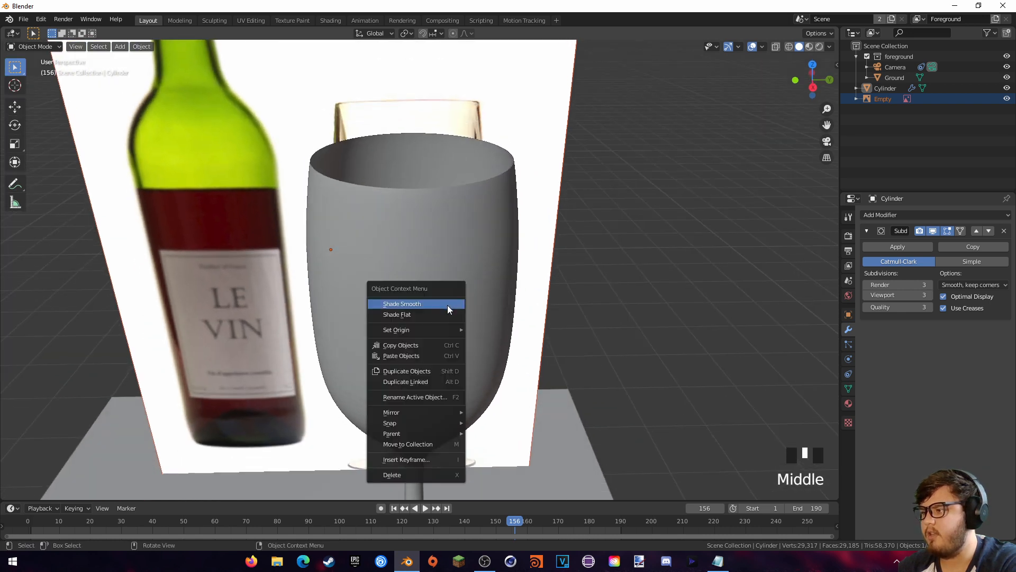
{"action": "left_click", "coordinate": [433, 305]}
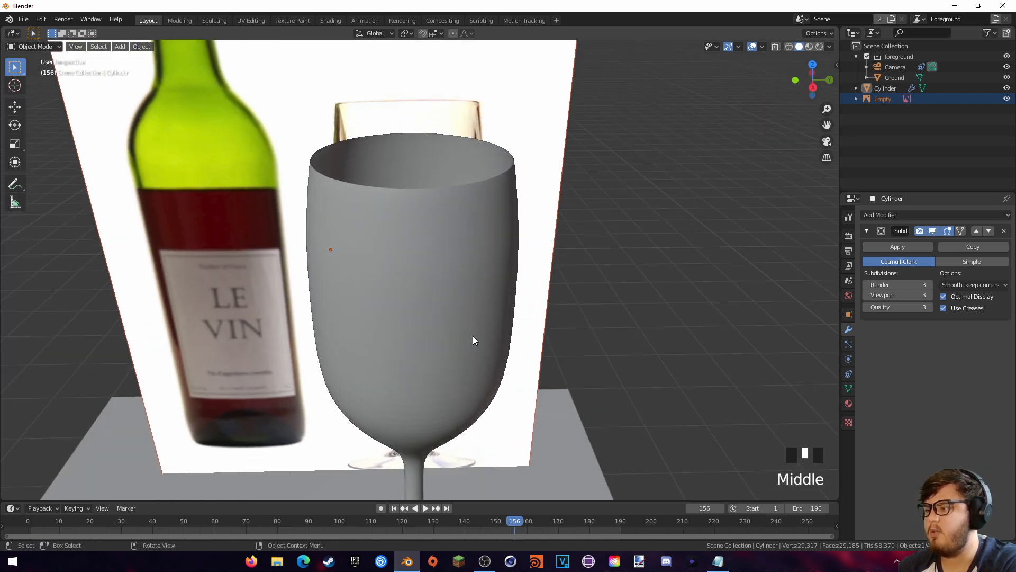
{"action": "left_click", "coordinate": [484, 355]}
{"action": "right_click", "coordinate": [468, 267]}
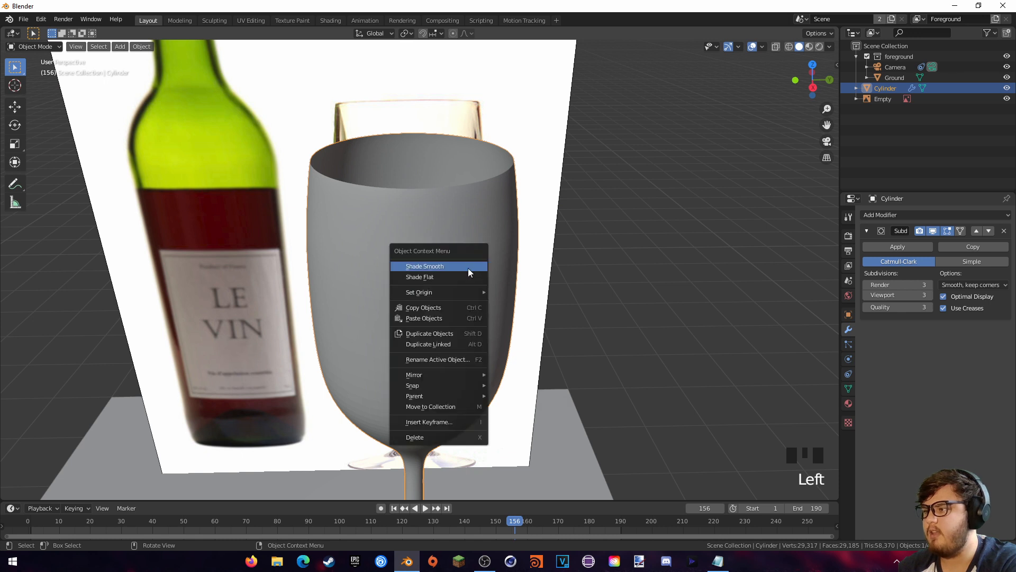
- Add a loop cut around the top of the glass's foot and slide it to the outer edge to sharpen the rim
{"action": "mouse_move", "coordinate": [453, 334]}
{"action": "middle_mouse_down"}
{"action": "mouse_move", "coordinate": [494, 330]}
{"action": "mouse_move", "coordinate": [478, 316]}
{"action": "mouse_move", "coordinate": [474, 328]}
{"action": "mouse_move", "coordinate": [450, 329]}
{"action": "middle_mouse_up"}
{"action": "scroll", "coordinate": [545, 332], "scroll_direction": "down", "scroll_amount": 2}
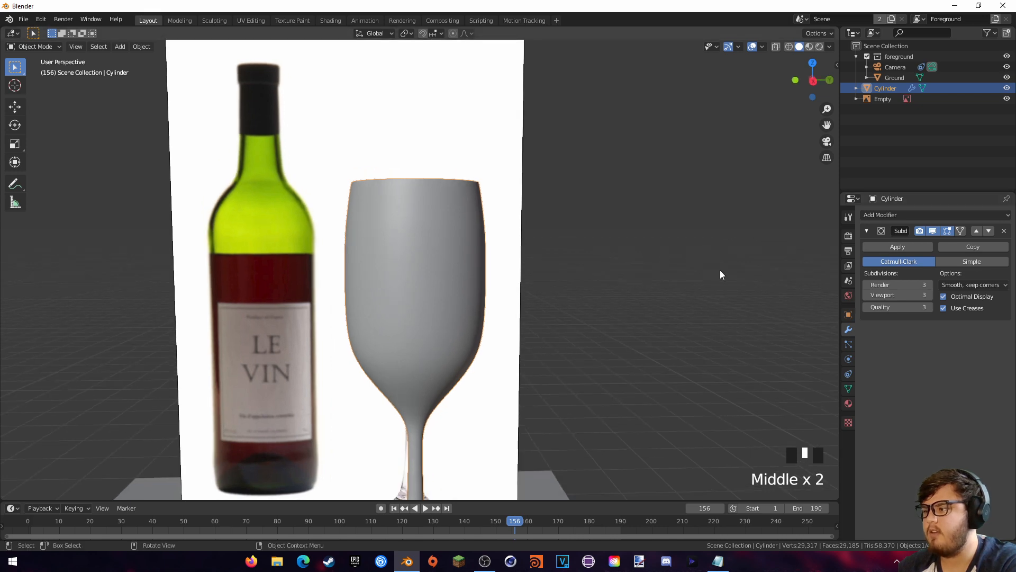
{"action": "middle_click_drag", "start_coordinate": [582, 317], "coordinate": [497, 233]}
{"action": "middle_click_drag", "start_coordinate": [500, 389], "coordinate": [430, 363], "text": "shift"}
{"action": "scroll", "coordinate": [491, 343], "scroll_direction": "up", "scroll_amount": 8}
{"action": "key", "text": "Tab"}
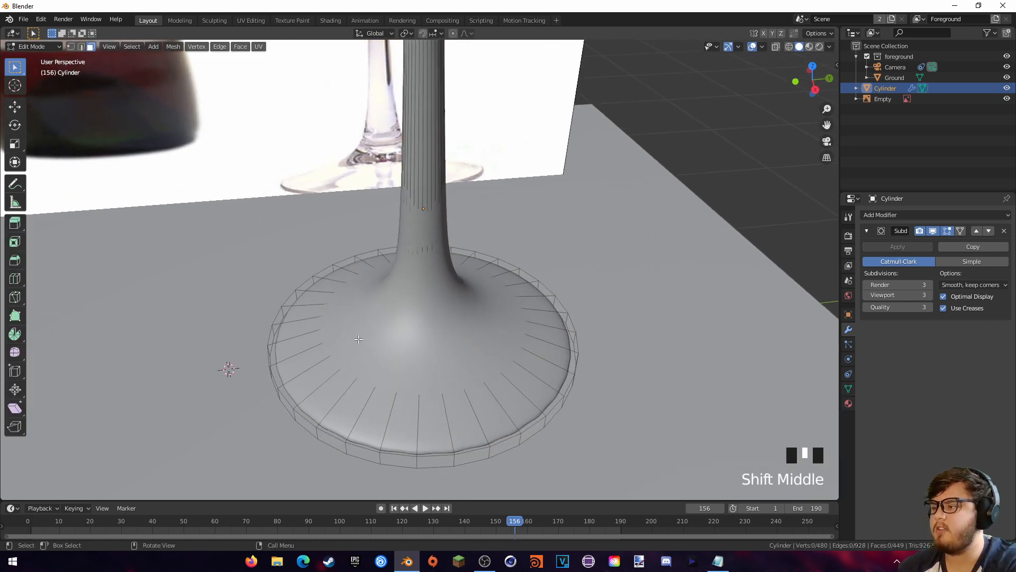
{"action": "key", "text": "ctrl+r"}
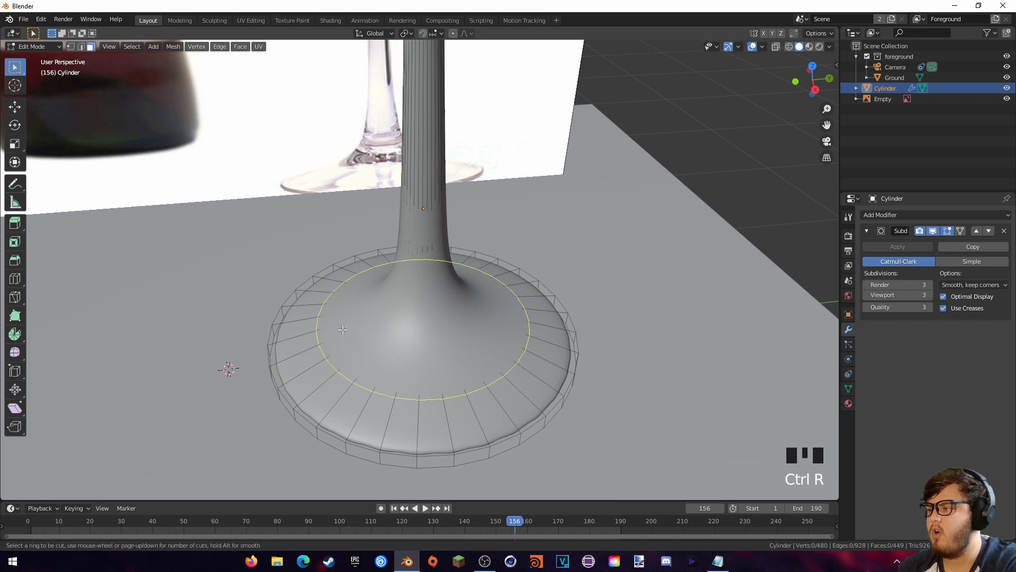
{"action": "left_click", "coordinate": [338, 330]}
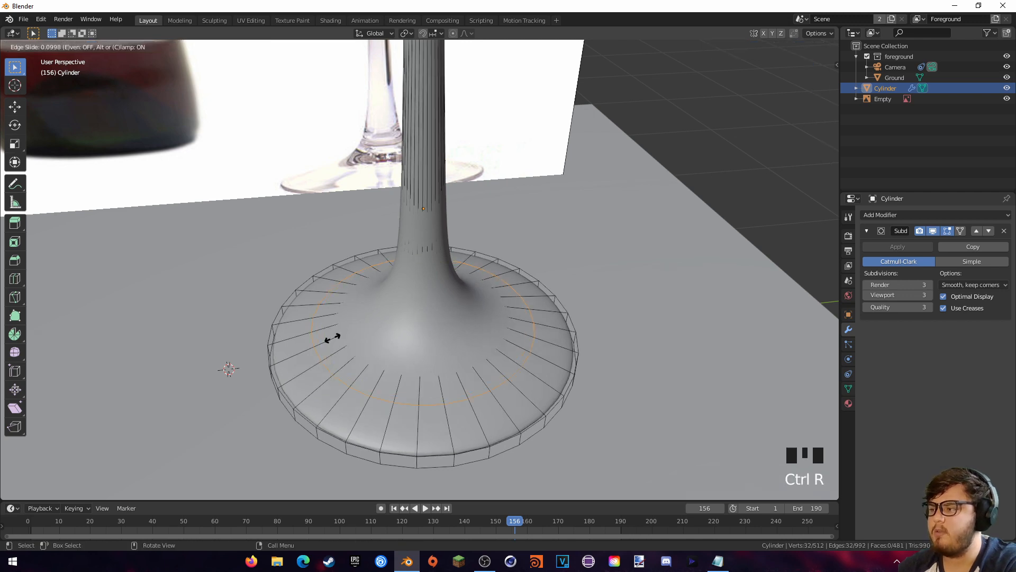
{"action": "left_click", "coordinate": [296, 363]}
{"action": "middle_click_drag", "start_coordinate": [318, 363], "coordinate": [394, 371]}
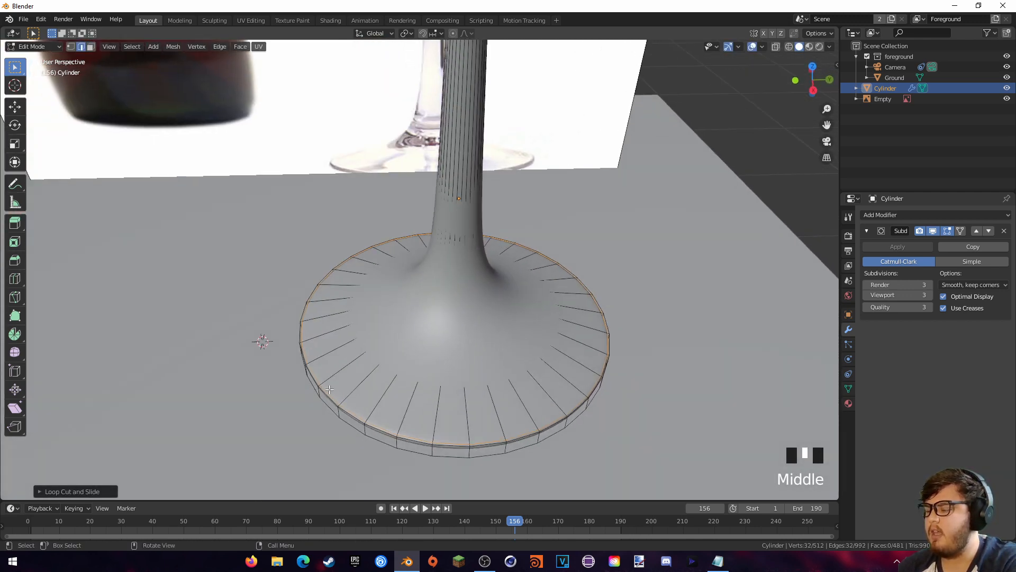
{"action": "key", "text": "Tab"}
- Hide the ground plane and the reference image to expose the underside of the glass
{"action": "scroll", "coordinate": [399, 373], "scroll_direction": "down", "scroll_amount": 8}
{"action": "scroll", "coordinate": [399, 377], "scroll_direction": "down", "scroll_amount": 8}
{"action": "left_click", "coordinate": [381, 310]}
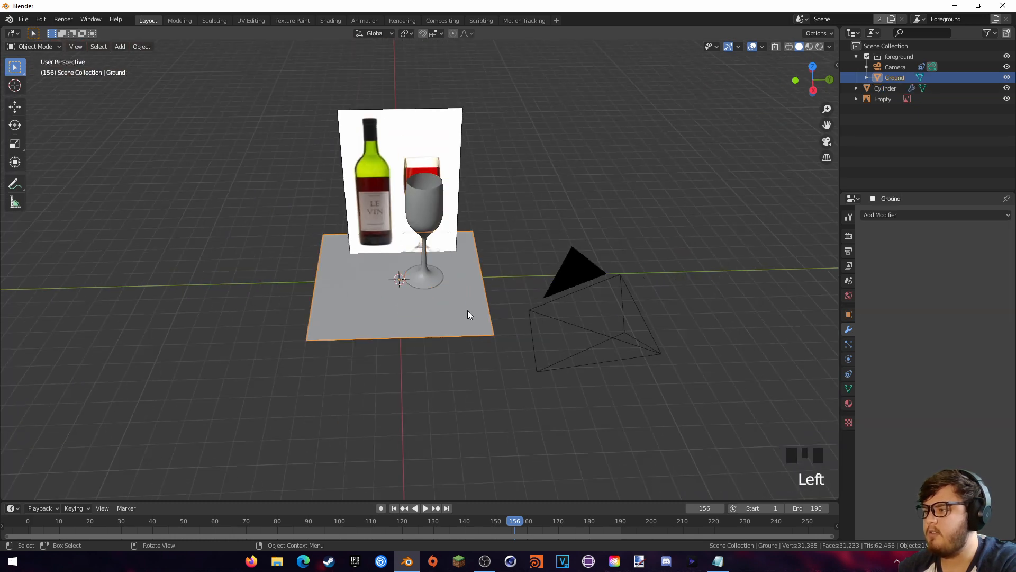
{"action": "middle_click_drag", "start_coordinate": [468, 310], "coordinate": [476, 249]}
{"action": "key", "text": "h"}
{"action": "left_click", "coordinate": [378, 230]}
{"action": "key", "text": "h"}
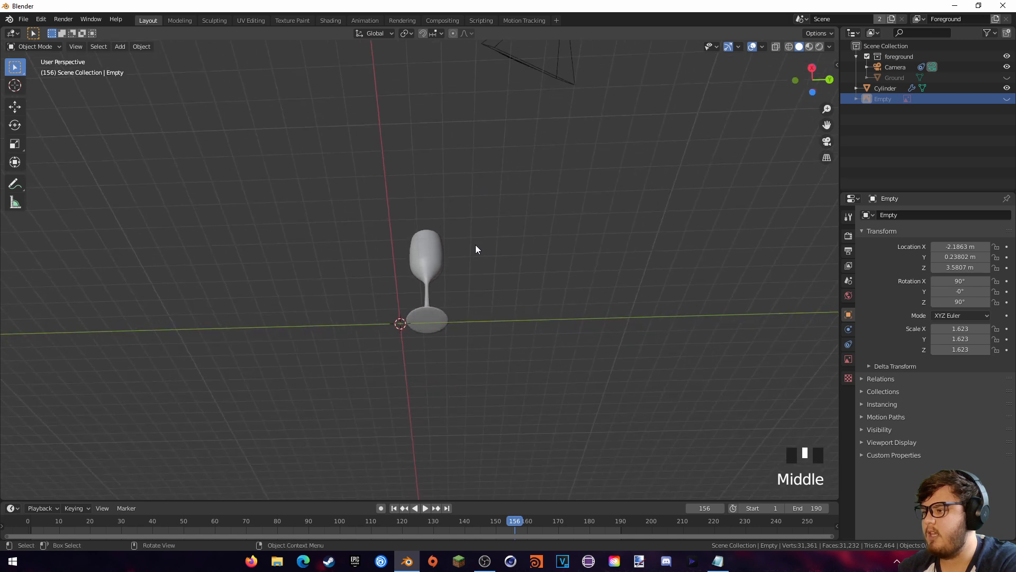
- Inset the large underside face of the glass's foot twice to support its smoothed edge
{"action": "scroll", "coordinate": [487, 279], "scroll_direction": "up", "scroll_amount": 11}
{"action": "scroll", "coordinate": [443, 367], "scroll_direction": "down", "scroll_amount": 4}
{"action": "middle_click_drag", "start_coordinate": [443, 367], "coordinate": [459, 343], "text": "shift"}
{"action": "left_click", "coordinate": [459, 385]}
{"action": "key", "text": "Tab"}
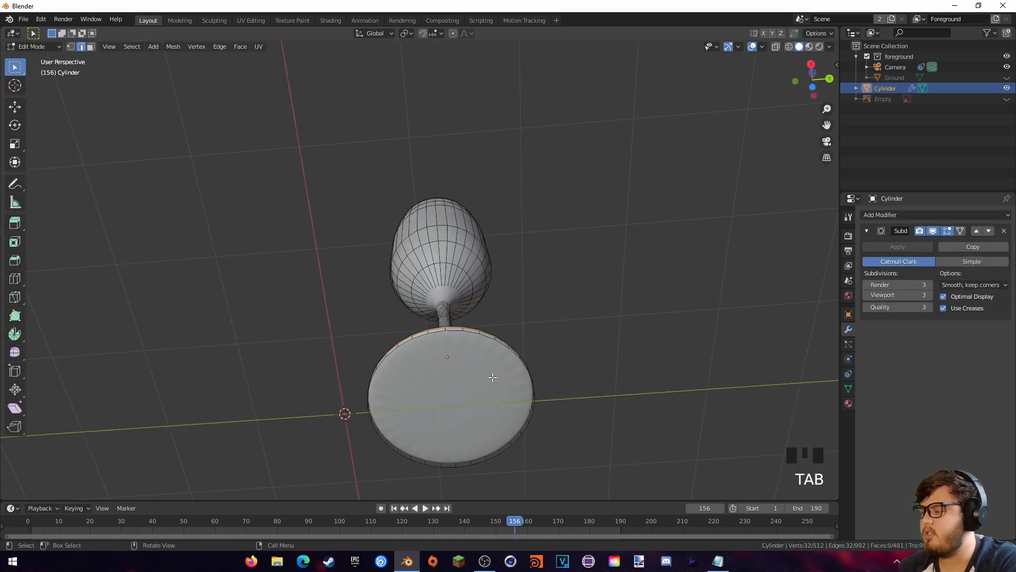
{"action": "key", "text": "3"}
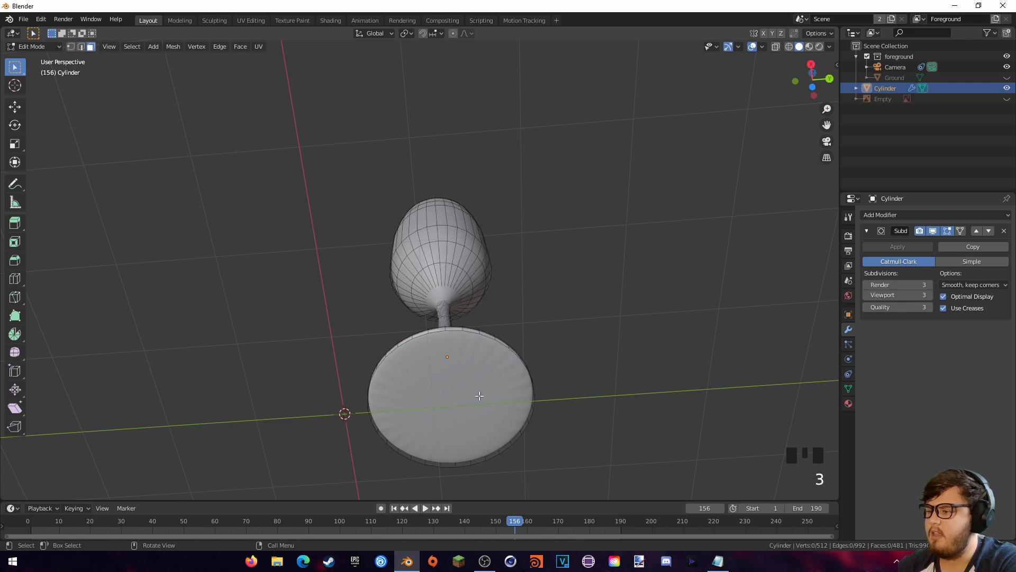
{"action": "left_click", "coordinate": [455, 390]}
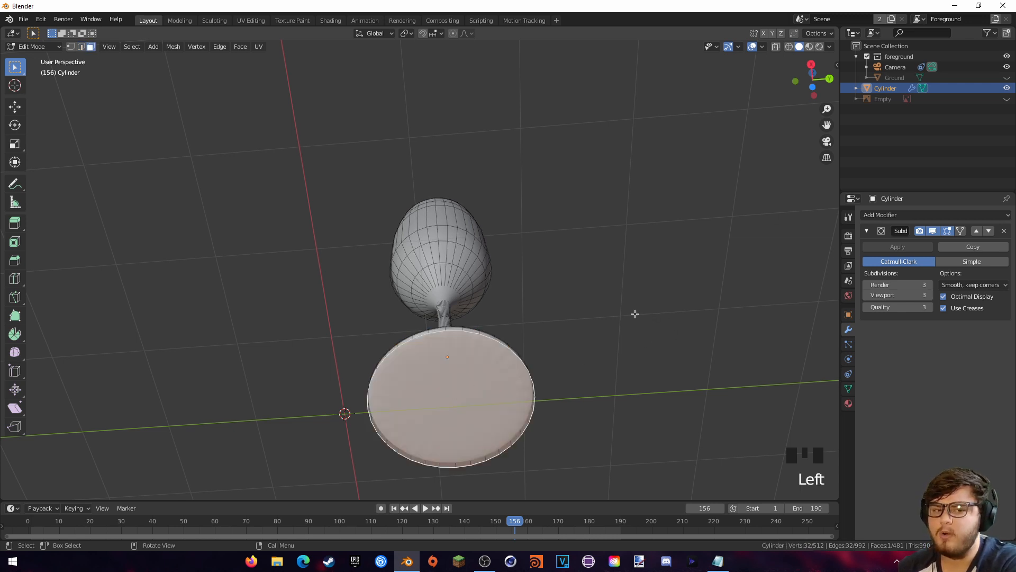
{"action": "key", "text": "i"}
{"action": "key", "text": "i"}
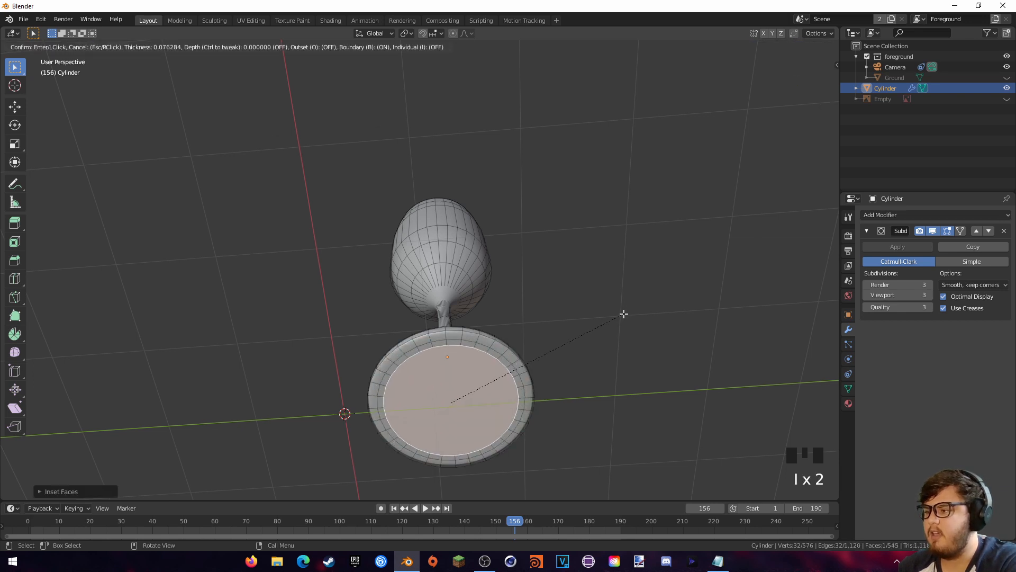
{"action": "left_click", "coordinate": [606, 324]}
{"action": "key", "text": "Tab"}
- Add a Solidify modifier to the glass and set its thickness to 0.02 m
{"action": "middle_click_drag", "start_coordinate": [538, 345], "coordinate": [524, 255]}
{"action": "scroll", "coordinate": [518, 373], "scroll_direction": "up", "scroll_amount": 6}
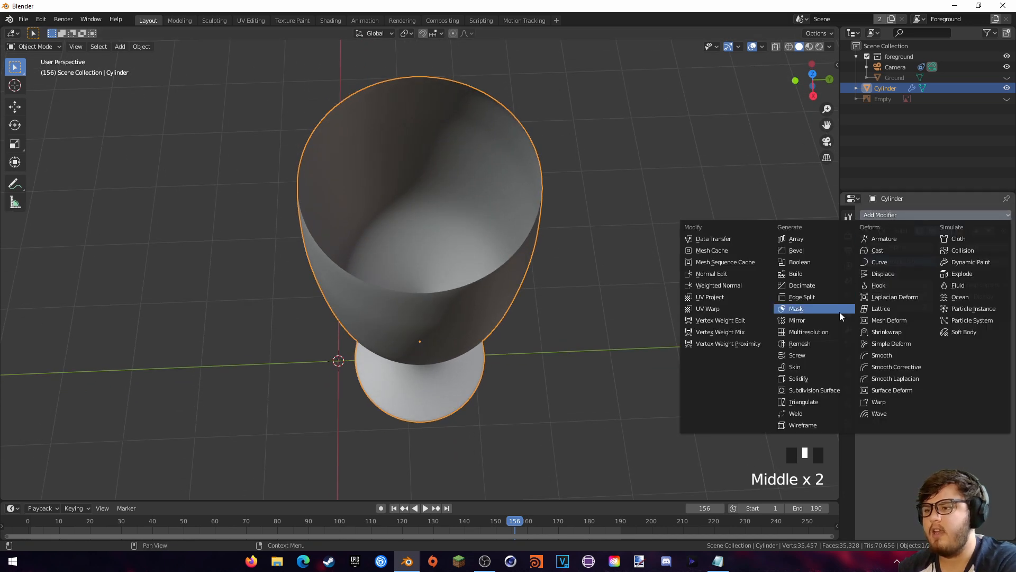
{"action": "left_click", "coordinate": [807, 378]}
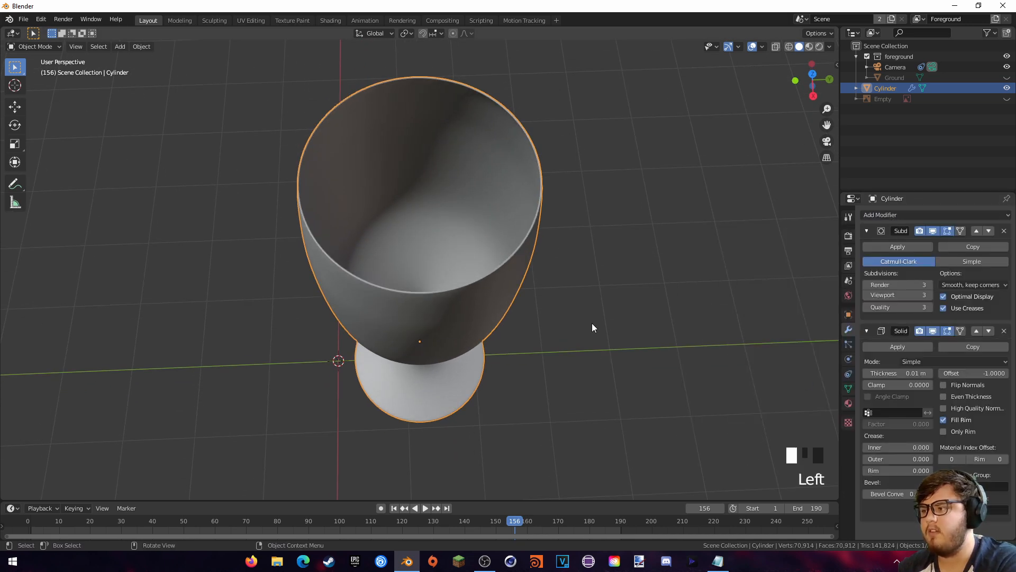
{"action": "mouse_move", "coordinate": [592, 323]}
{"action": "middle_mouse_down"}
{"action": "mouse_move", "coordinate": [604, 345]}
{"action": "mouse_move", "coordinate": [596, 341]}
{"action": "middle_mouse_up"}
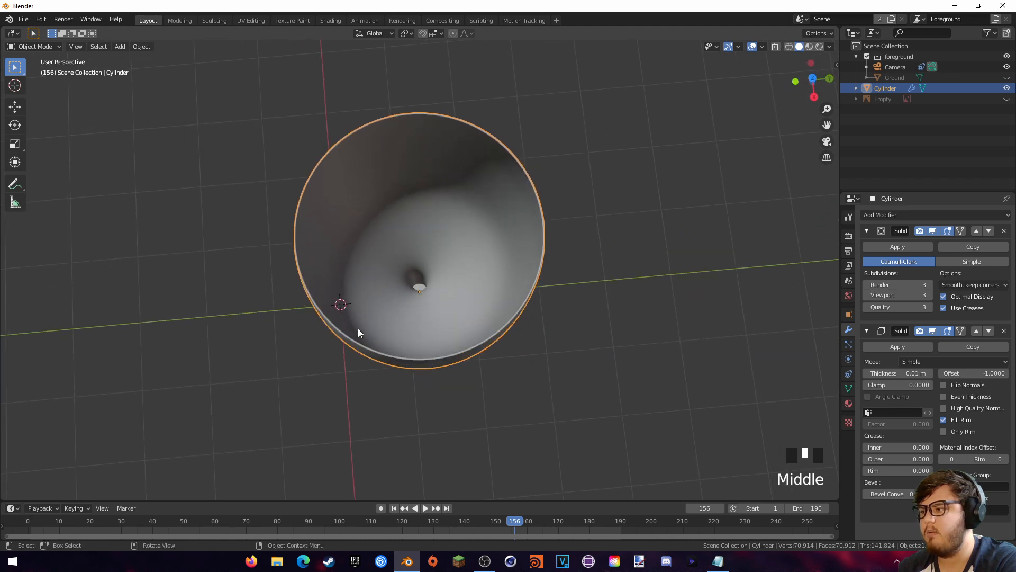
{"action": "left_click", "coordinate": [929, 373]}
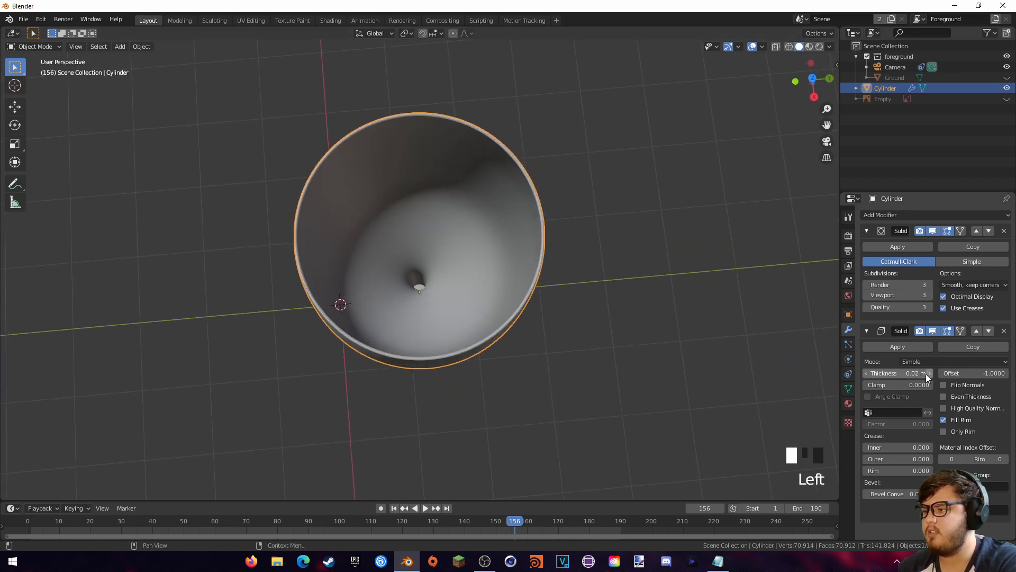
{"action": "middle_click_drag", "start_coordinate": [662, 371], "coordinate": [611, 372]}
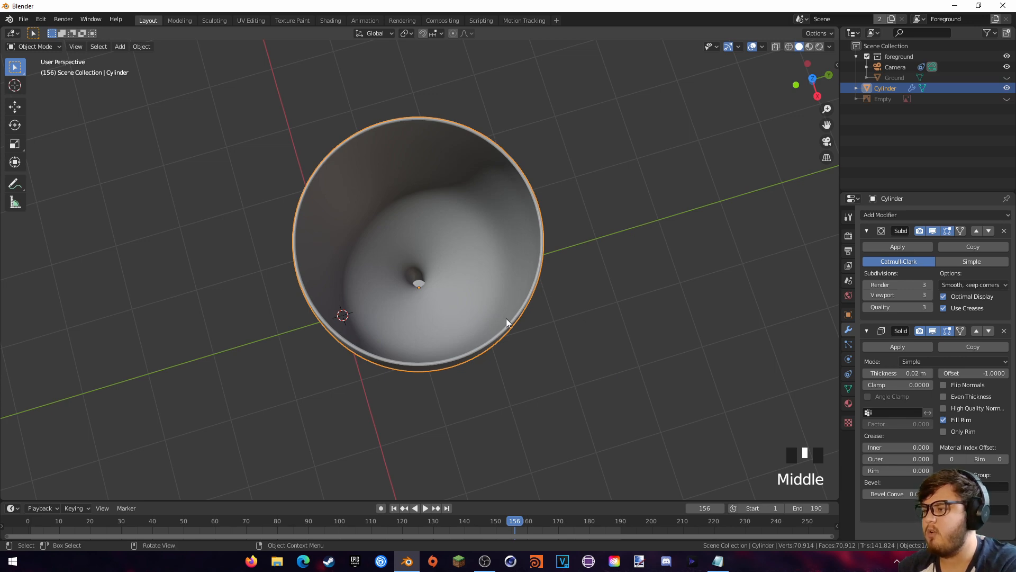
- Move the glass closer to the camera in the camera view, keeping its height locked on the global Z axis
{"action": "middle_click_drag", "start_coordinate": [551, 274], "coordinate": [543, 225]}
{"action": "key", "text": "KP_0"}
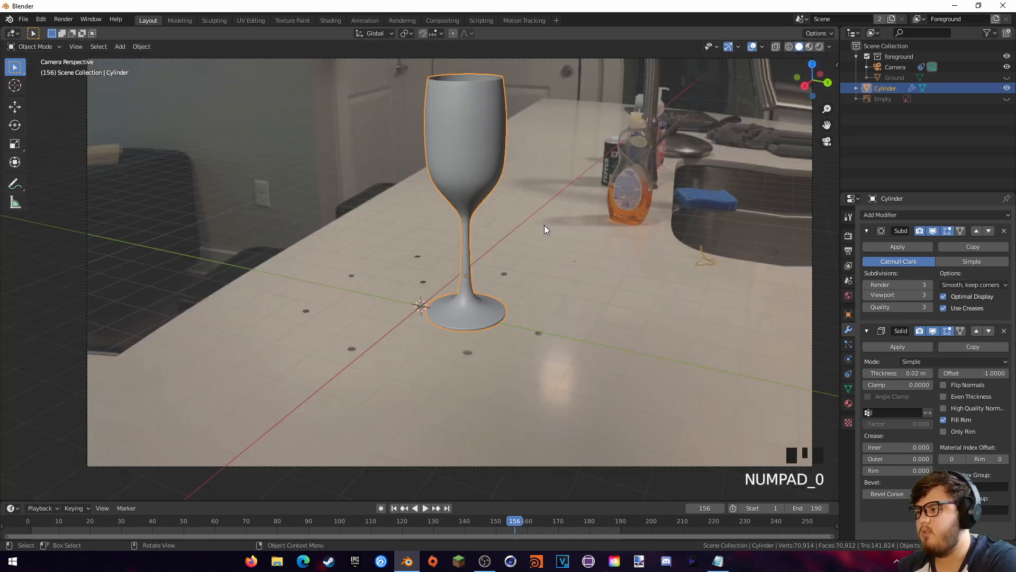
{"action": "middle_click_drag", "start_coordinate": [550, 151], "coordinate": [561, 186], "text": "shift"}
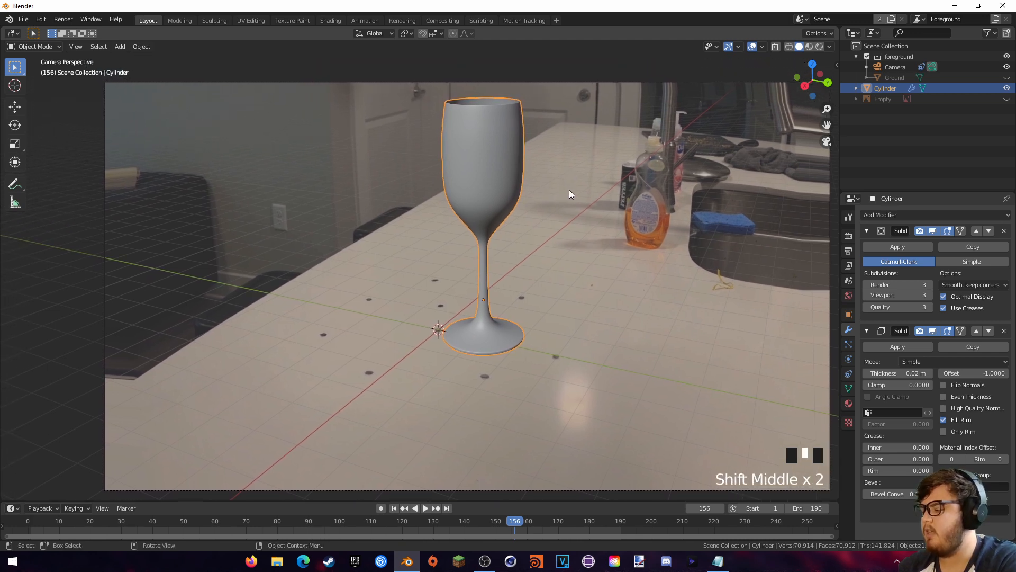
{"action": "key", "text": "g"}
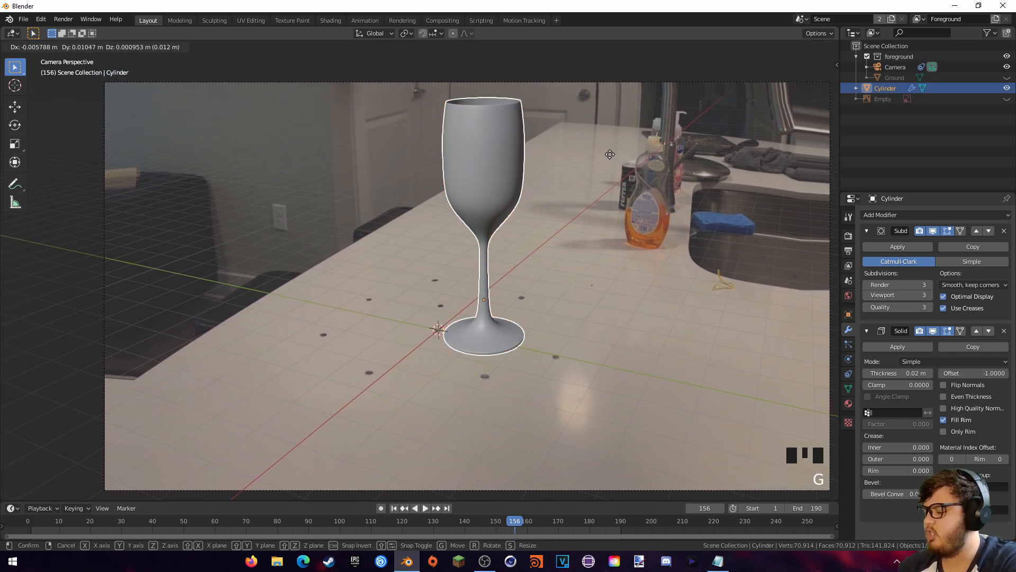
{"action": "key", "text": "shift+z"}
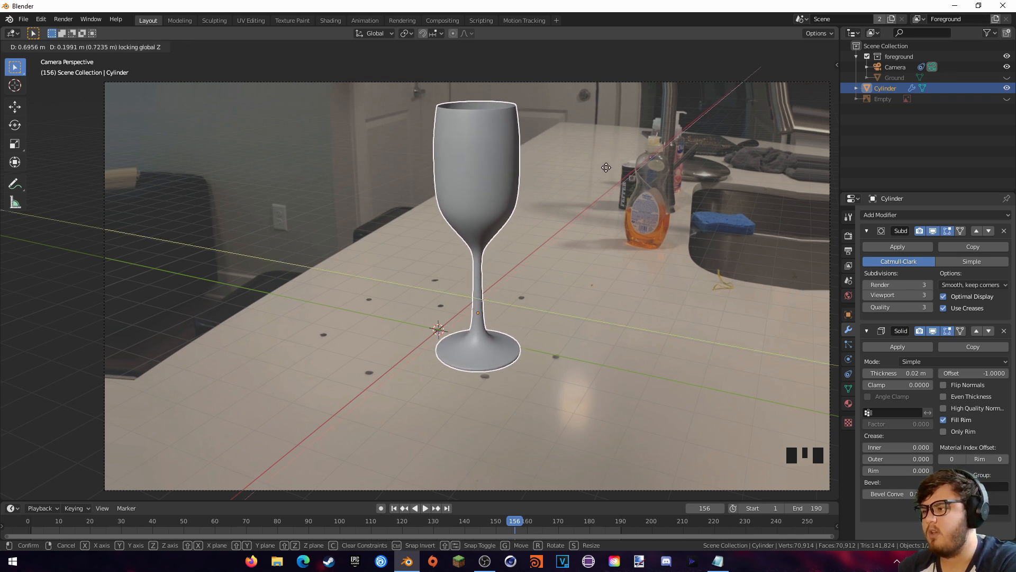
{"action": "left_click", "coordinate": [617, 168]}
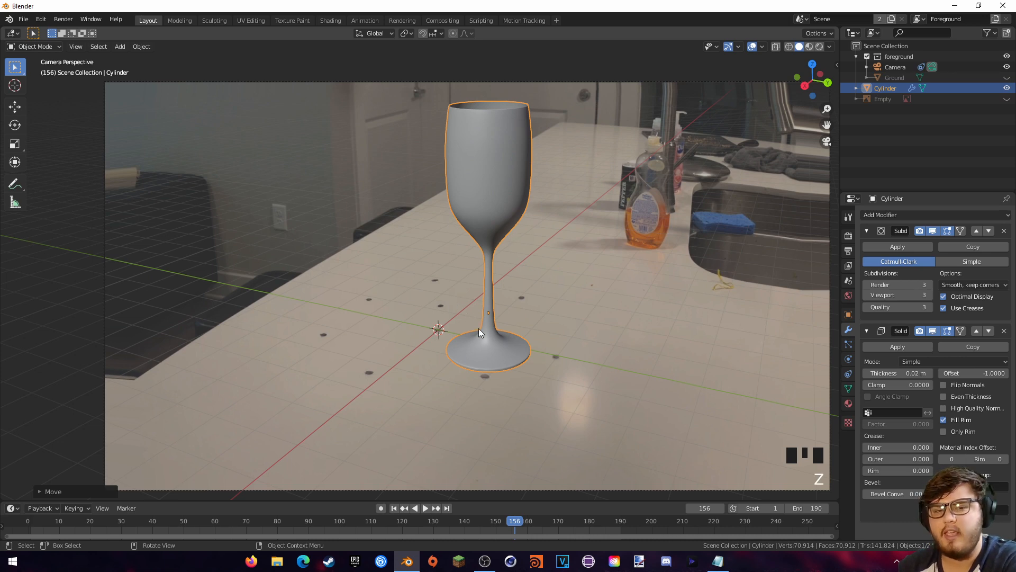
- Unhide the hidden objects to delete the reference image, and move the glass into the foreground collection
{"action": "middle_click_drag", "start_coordinate": [443, 334], "coordinate": [498, 285]}
{"action": "key", "text": "alt+h"}
{"action": "left_click", "coordinate": [430, 213]}
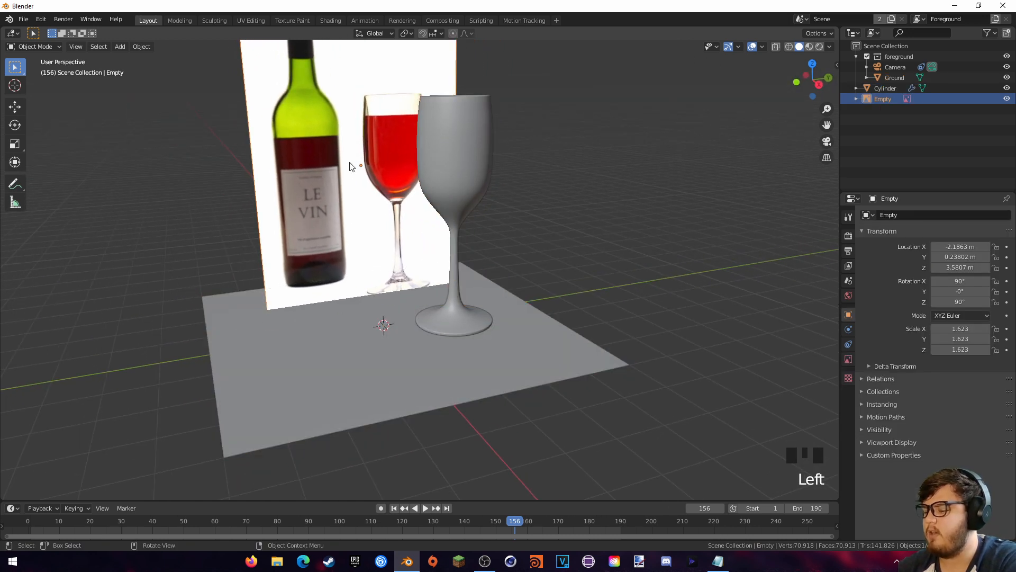
{"action": "key", "text": "Delete"}
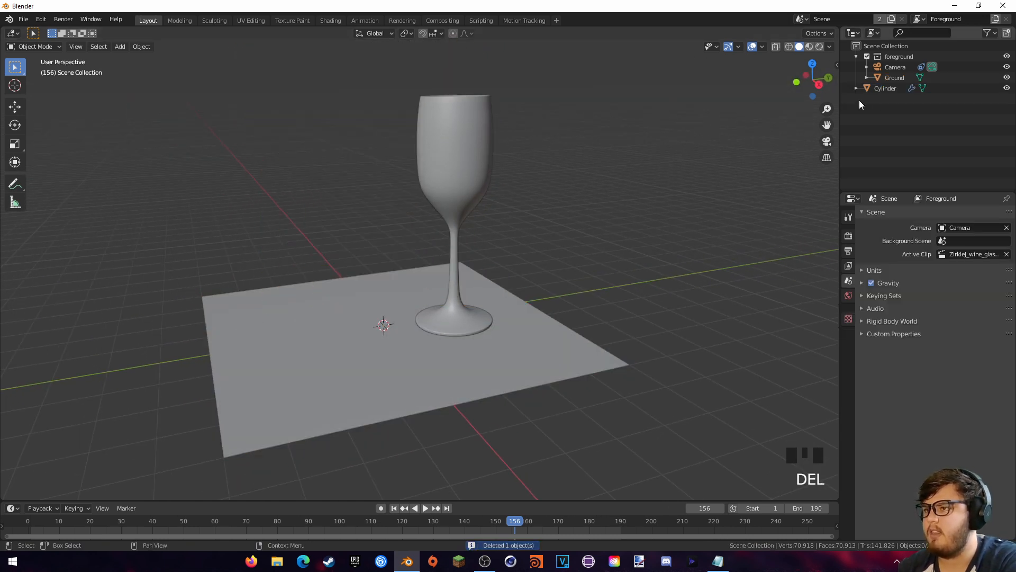
{"action": "left_click_drag", "start_coordinate": [868, 88], "coordinate": [889, 71]}
- Lower the glass along the Z axis in the front wireframe view so its foot rests on the ground line
{"action": "middle_click_drag", "start_coordinate": [496, 269], "coordinate": [470, 253]}
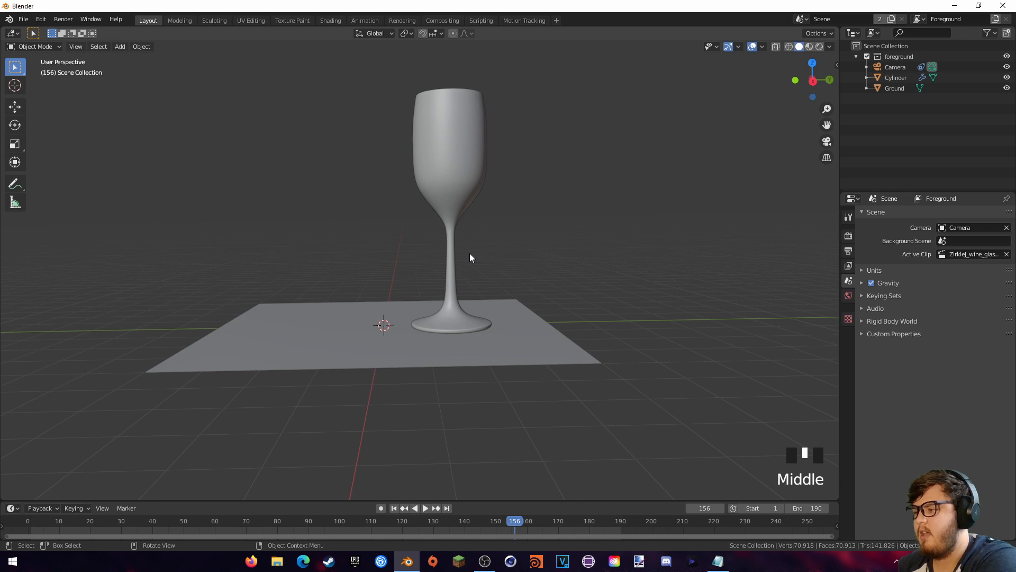
{"action": "key", "text": "KP_1"}
{"action": "scroll", "coordinate": [470, 254], "scroll_direction": "up", "scroll_amount": 6}
{"action": "mouse_move", "coordinate": [474, 337]}
{"action": "middle_mouse_down", "text": "shift"}
{"action": "mouse_move", "coordinate": [520, 274]}
{"action": "mouse_move", "coordinate": [402, 306]}
{"action": "middle_mouse_up", "text": "shift"}
{"action": "key", "text": "z"}
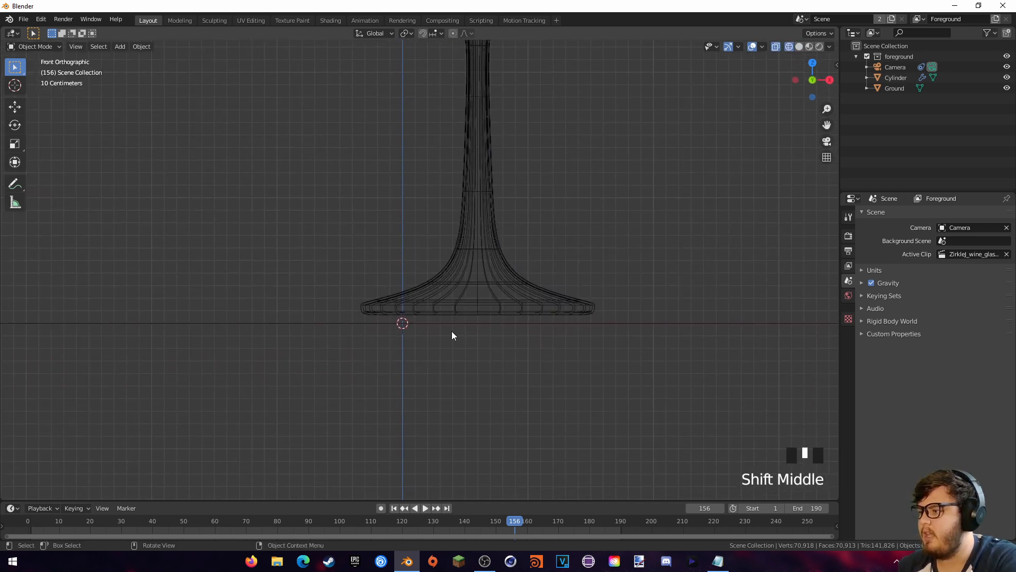
{"action": "left_click", "coordinate": [488, 314]}
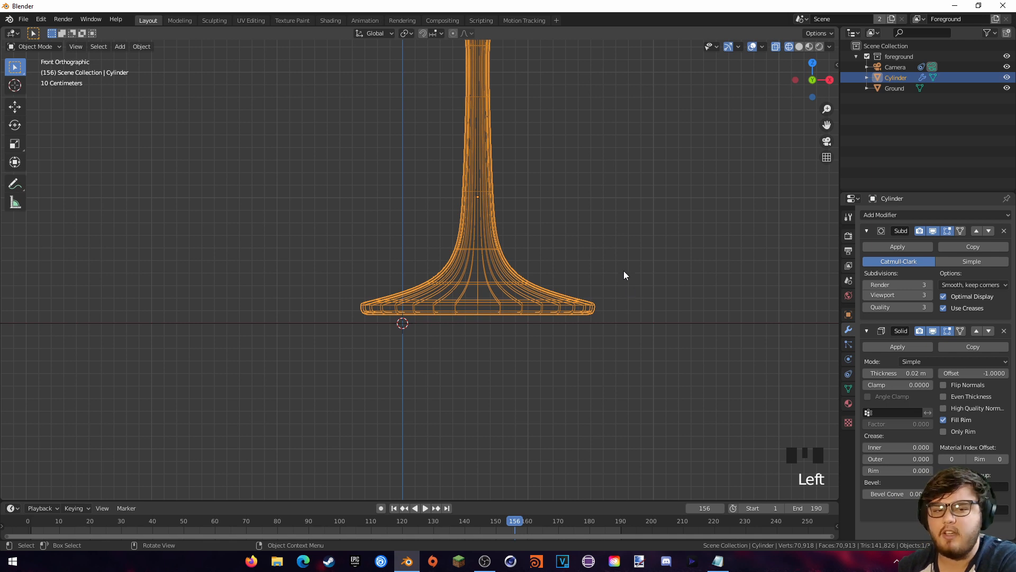
{"action": "key", "text": "g"}
{"action": "middle_click", "coordinate": [587, 203]}
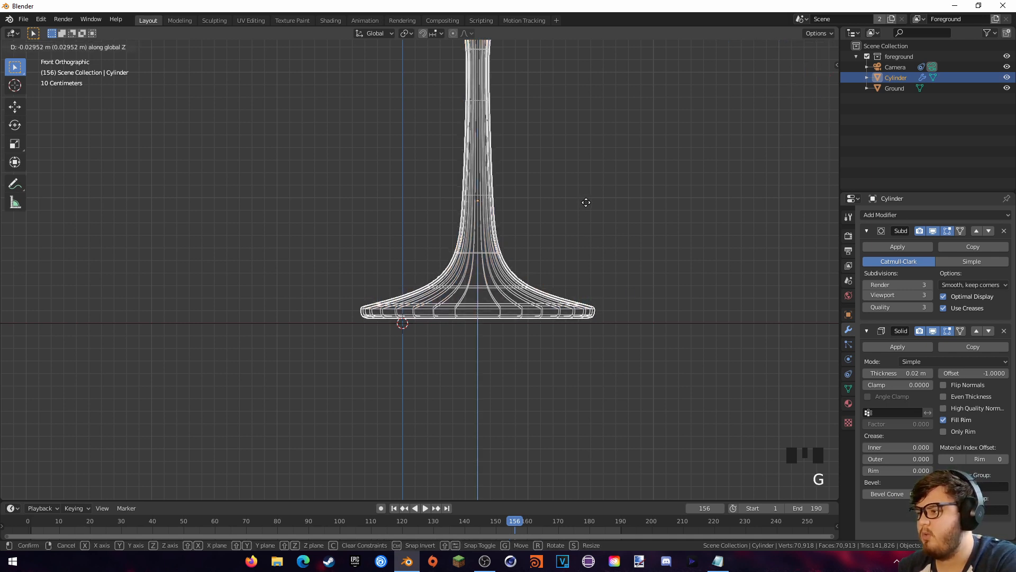
{"action": "left_click", "coordinate": [588, 207]}
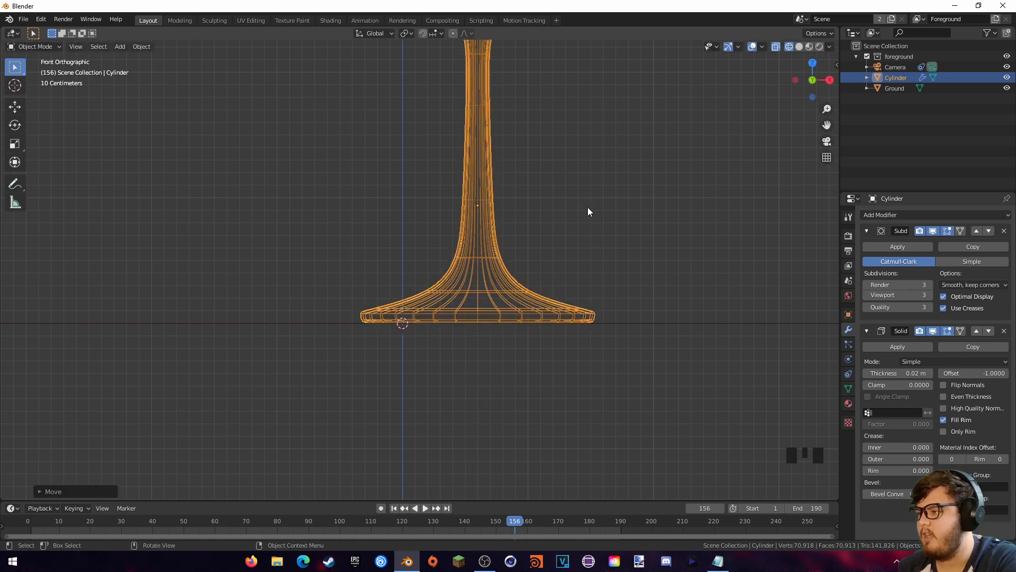
- Scale the ground plane up to about 2.326 so it covers the countertop around the glass in the camera view
{"action": "middle_click_drag", "start_coordinate": [587, 207], "coordinate": [518, 274]}
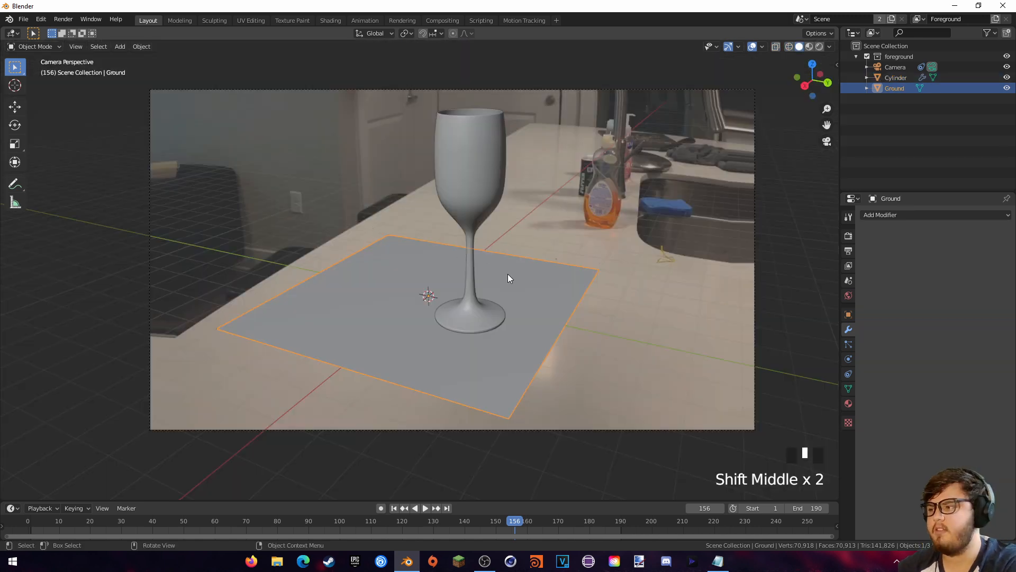
{"action": "key", "text": "s"}
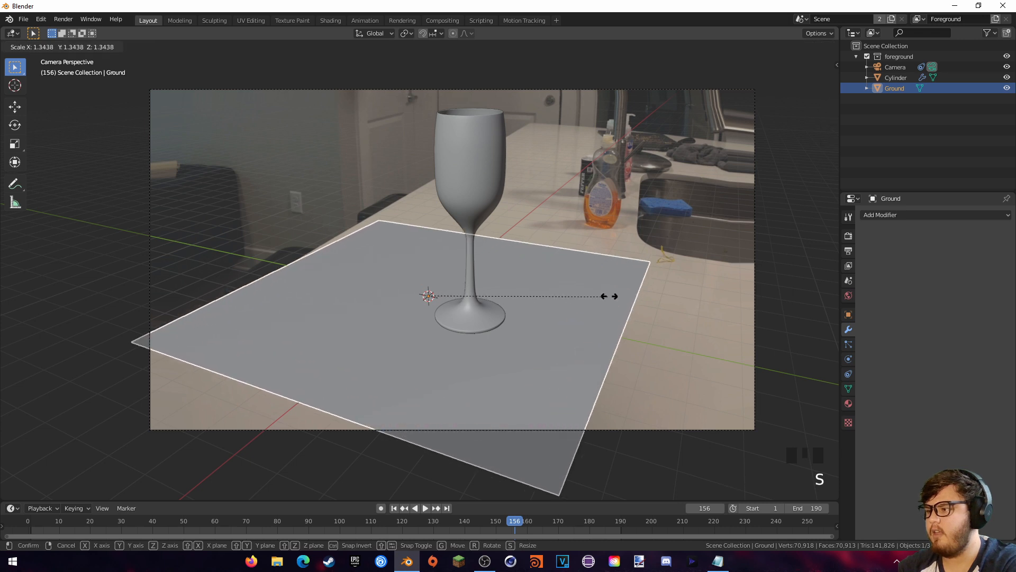
{"action": "left_click", "coordinate": [735, 285]}
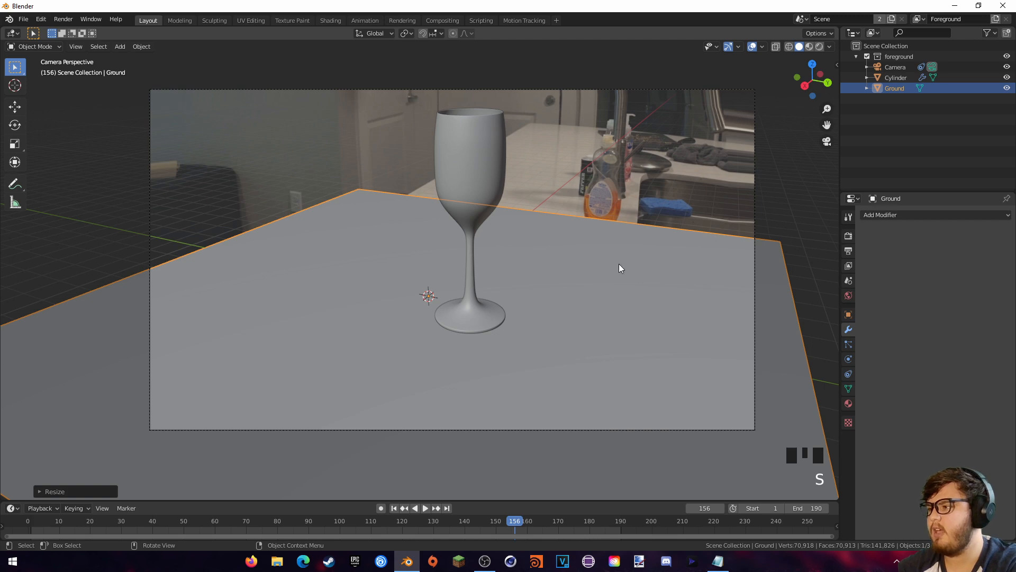
- Preview the scene in rendered shading and examine the glass's contact shadow around its foot
{"action": "key", "text": "z"}
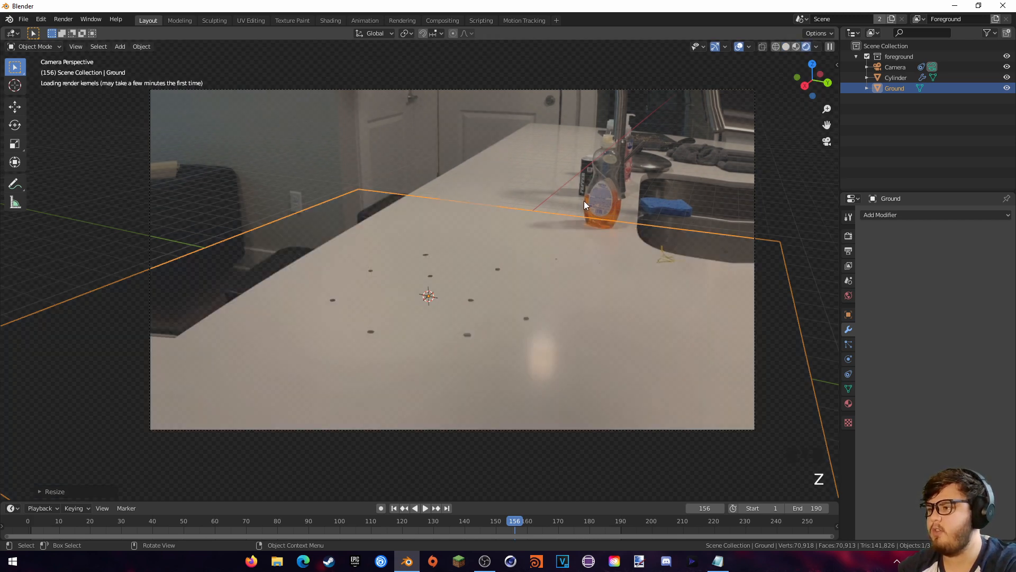
{"action": "scroll", "coordinate": [581, 209], "scroll_direction": "up", "scroll_amount": 4}
{"action": "middle_click_drag", "start_coordinate": [478, 274], "coordinate": [506, 258], "text": "shift"}
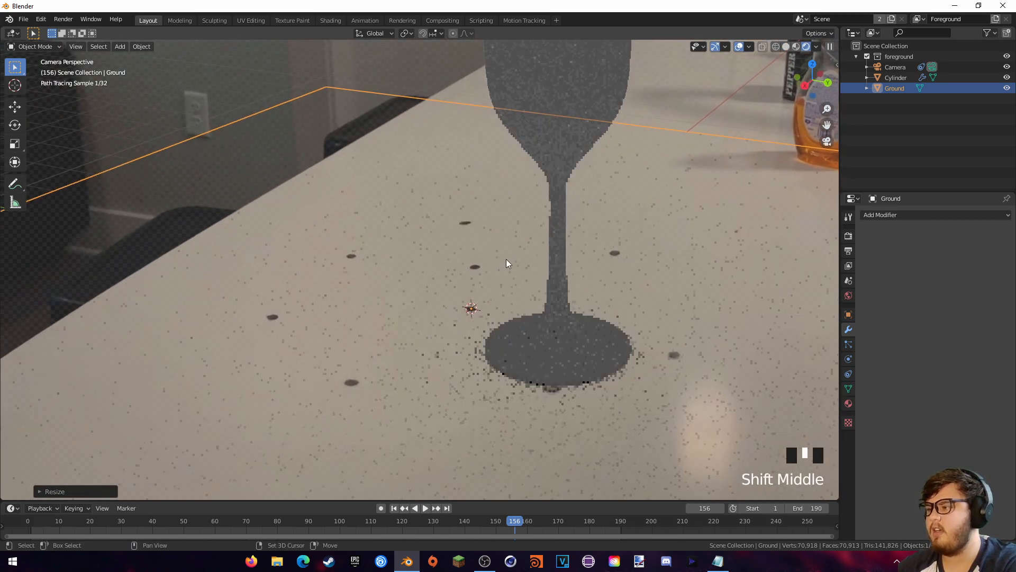
{"action": "middle_click_drag", "start_coordinate": [664, 321], "coordinate": [592, 305], "text": "shift"}
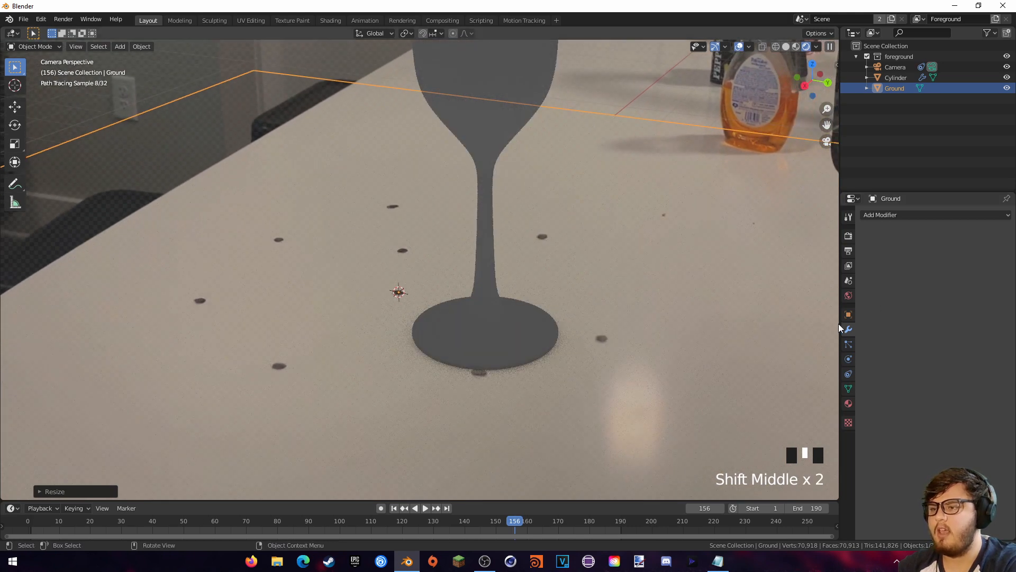
- Examine the ground plane's object visibility settings, including Shadow Catcher and ray visibility
{"action": "left_click", "coordinate": [849, 315]}
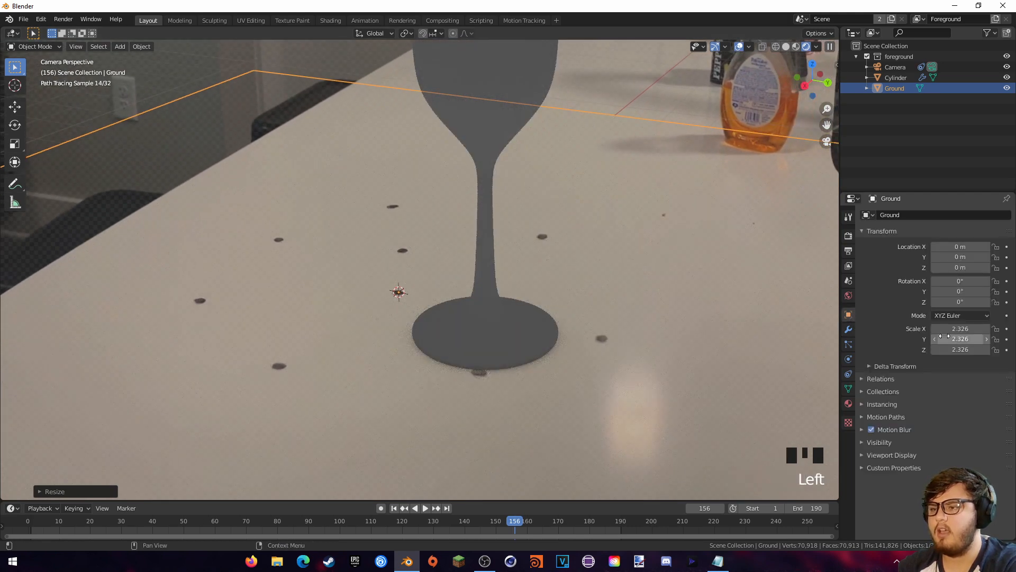
{"action": "left_click", "coordinate": [862, 442]}
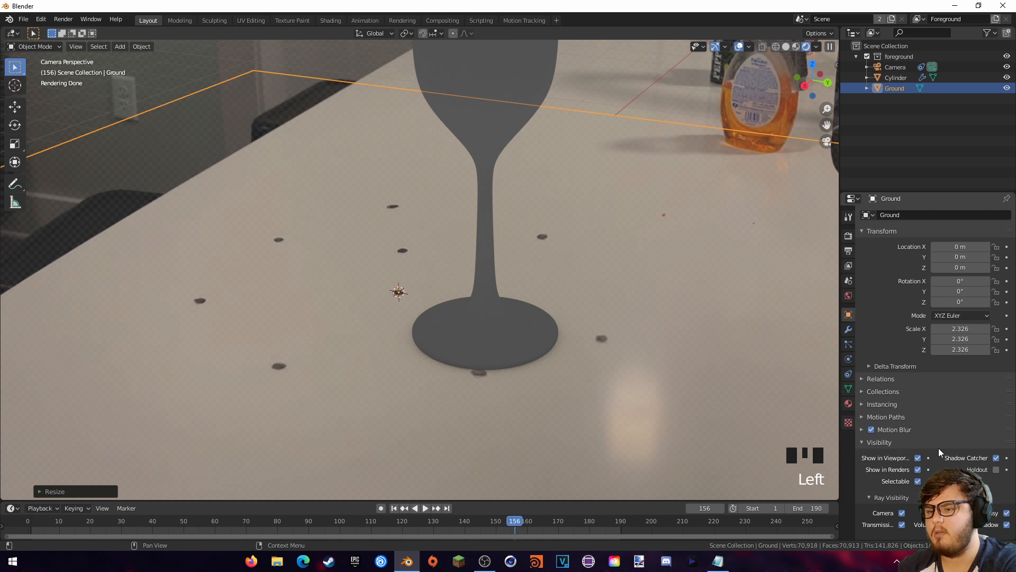
{"action": "scroll", "coordinate": [938, 448], "scroll_direction": "down", "scroll_amount": 2}
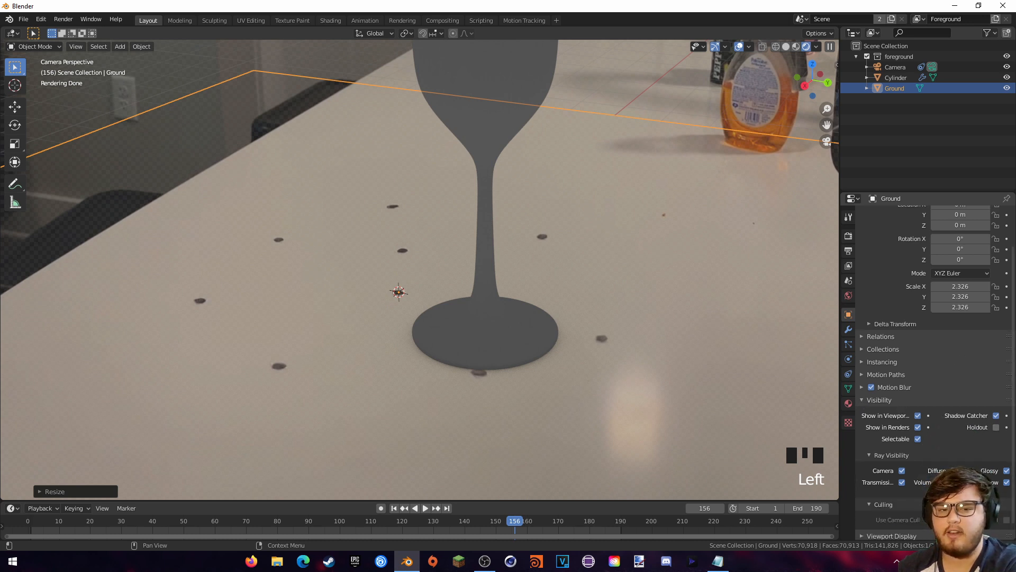
{"action": "left_click", "coordinate": [861, 400]}
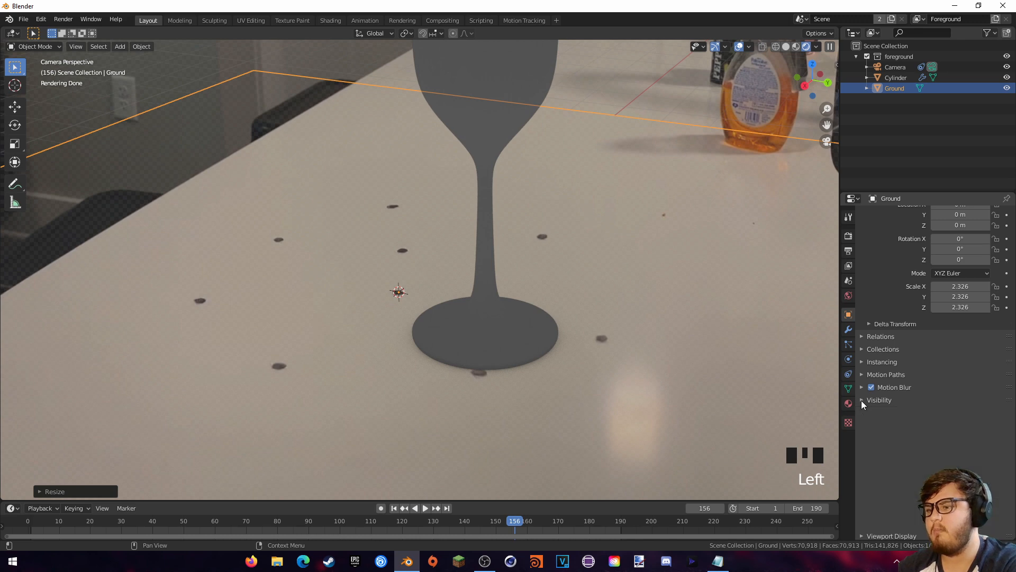
- Hide the ground plane and play the shot from the start in solid shading to check the glass's tracking
{"action": "scroll", "coordinate": [674, 297], "scroll_direction": "down", "scroll_amount": 3}
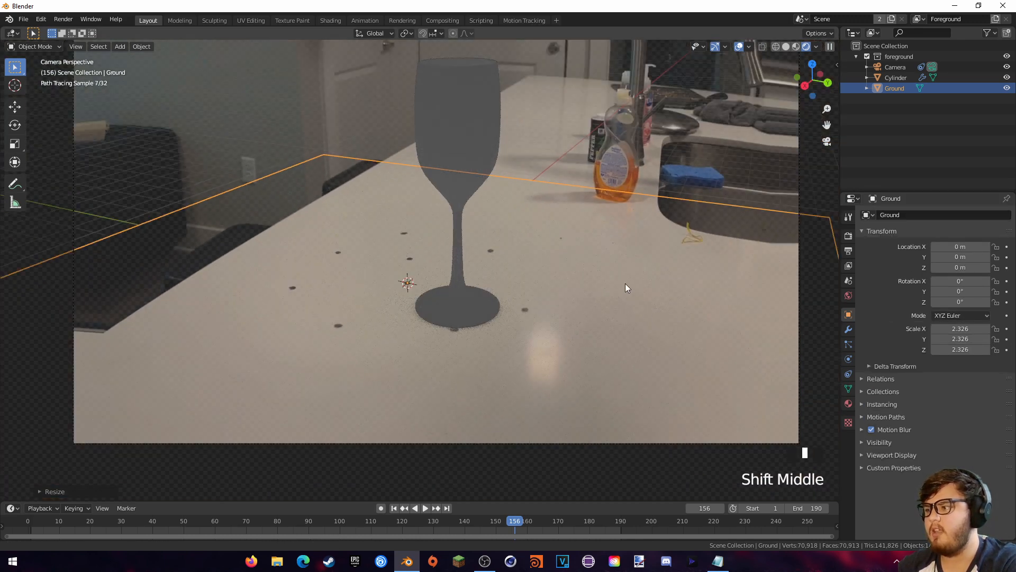
{"action": "middle_click_drag", "start_coordinate": [624, 284], "coordinate": [630, 321], "text": "shift"}
{"action": "left_click", "coordinate": [567, 204]}
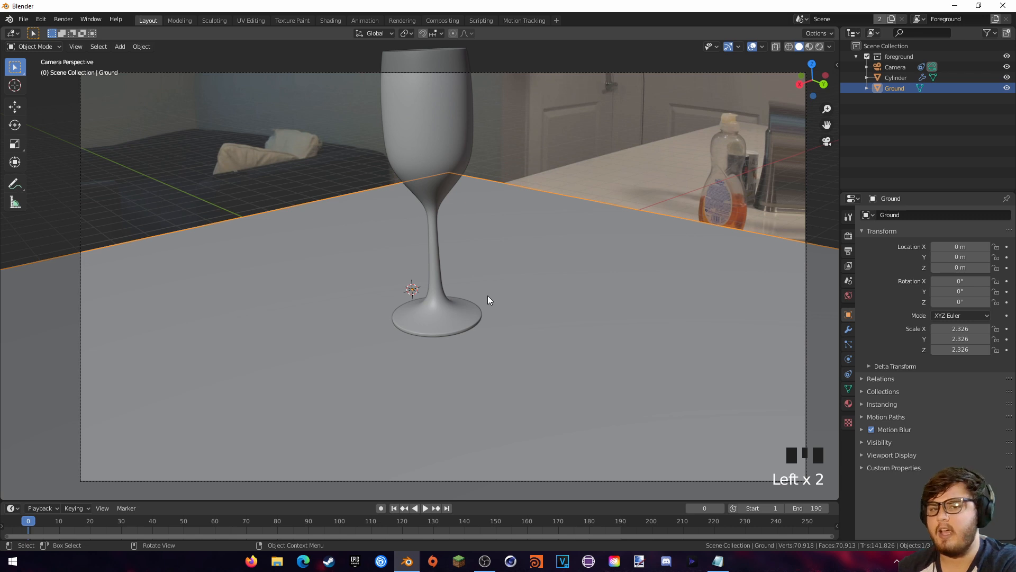
{"action": "key", "text": "h"}
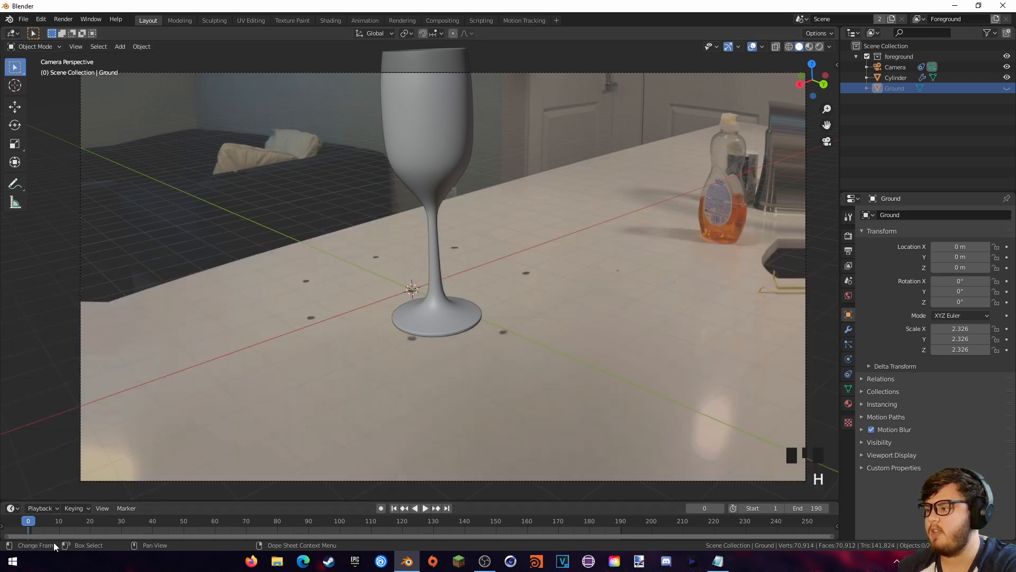
{"action": "key", "text": "shift+Left"}
{"action": "key", "text": "space"}
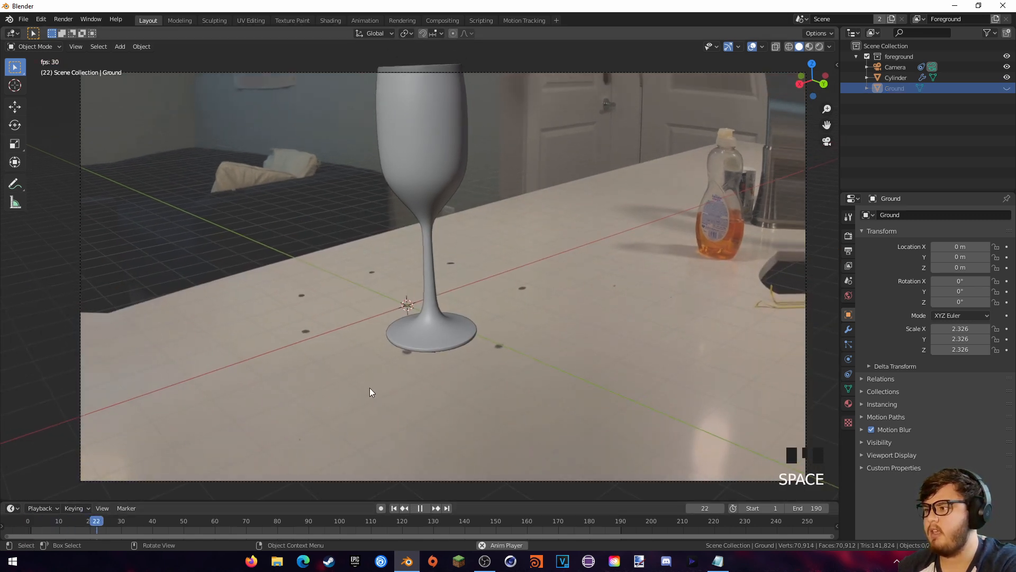